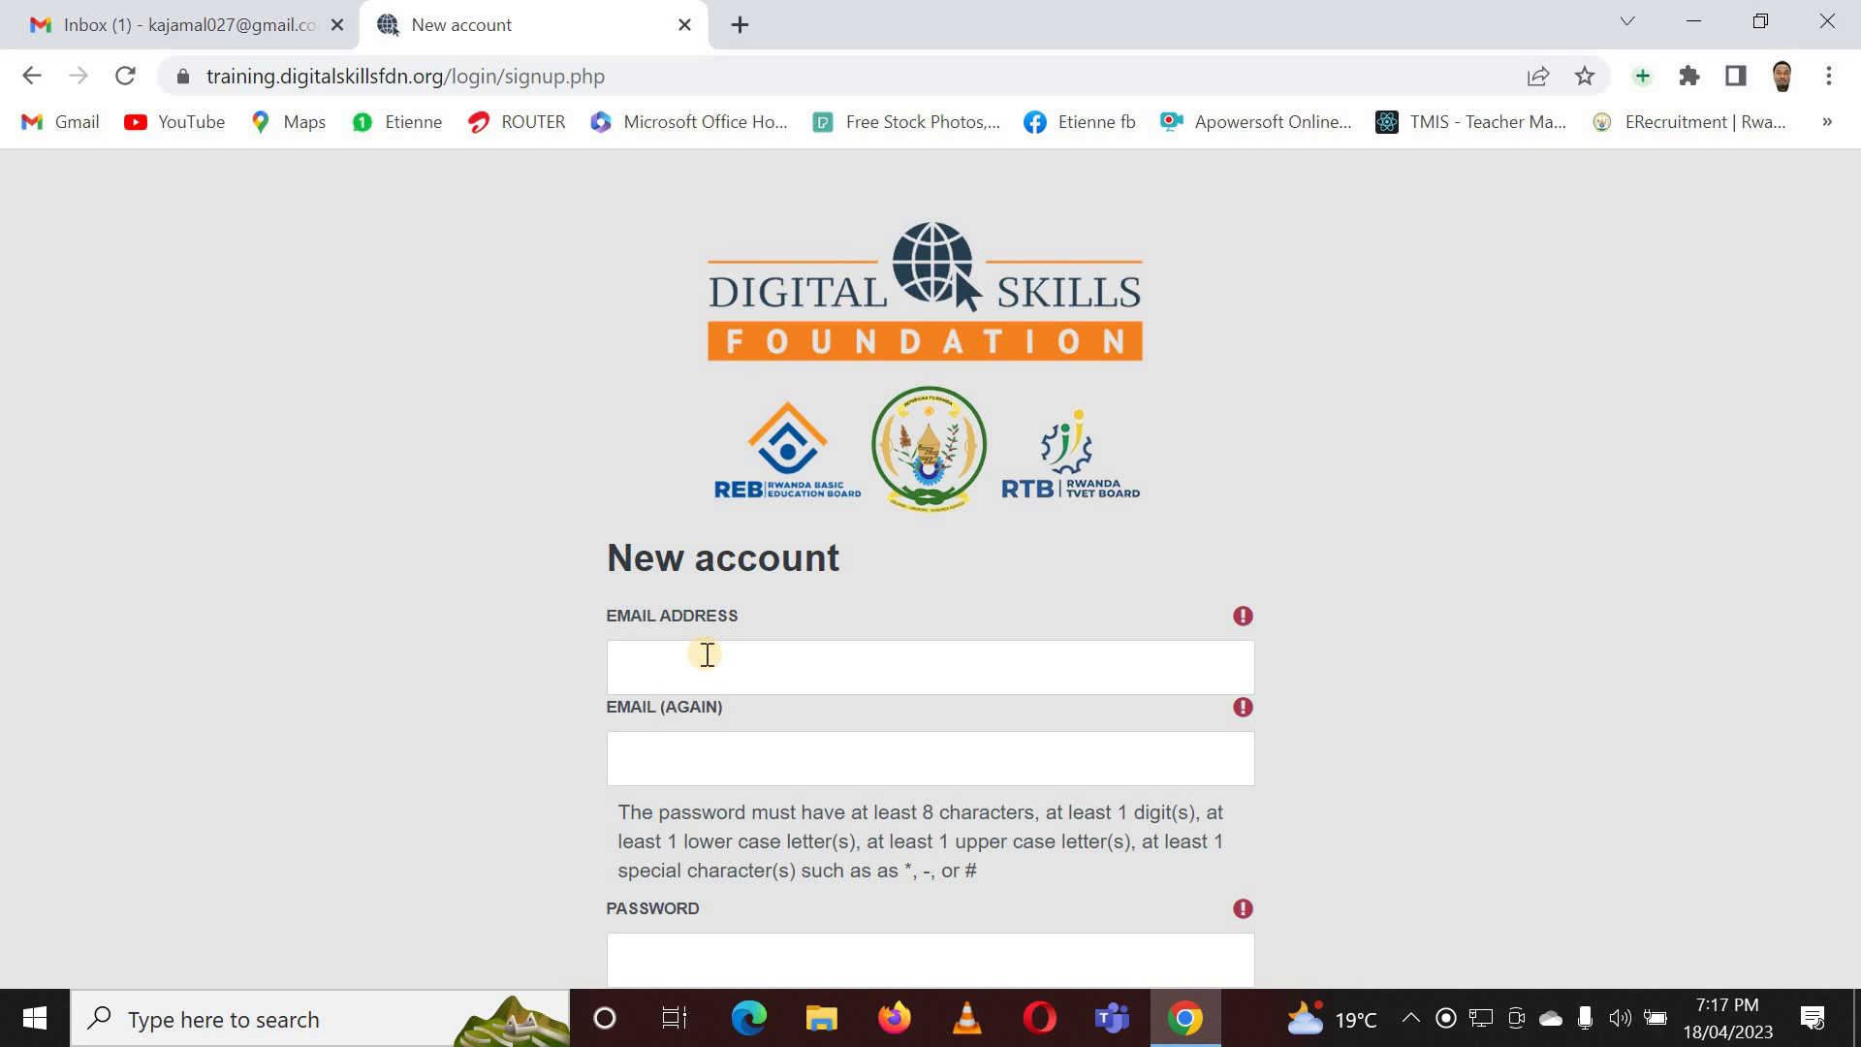
- Enter the account e-mail address and copy the same address into the repeat-email field
left_click(785, 678)
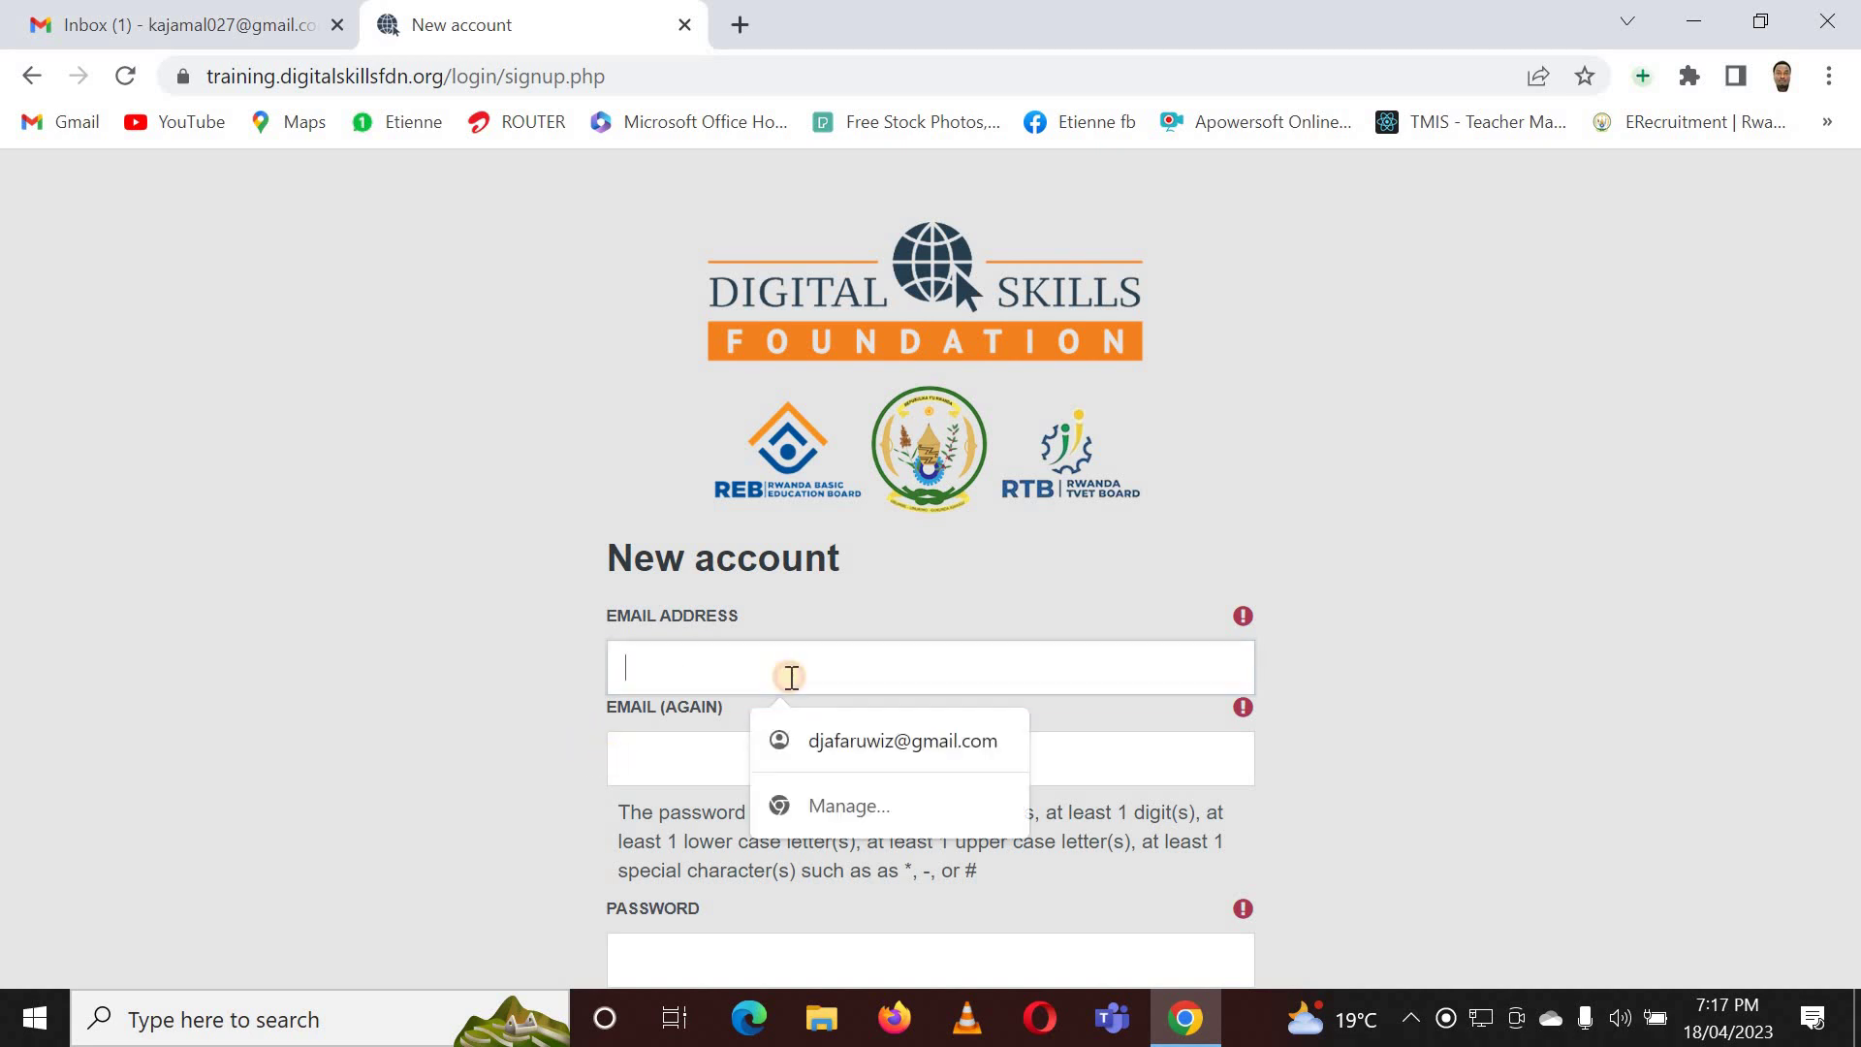
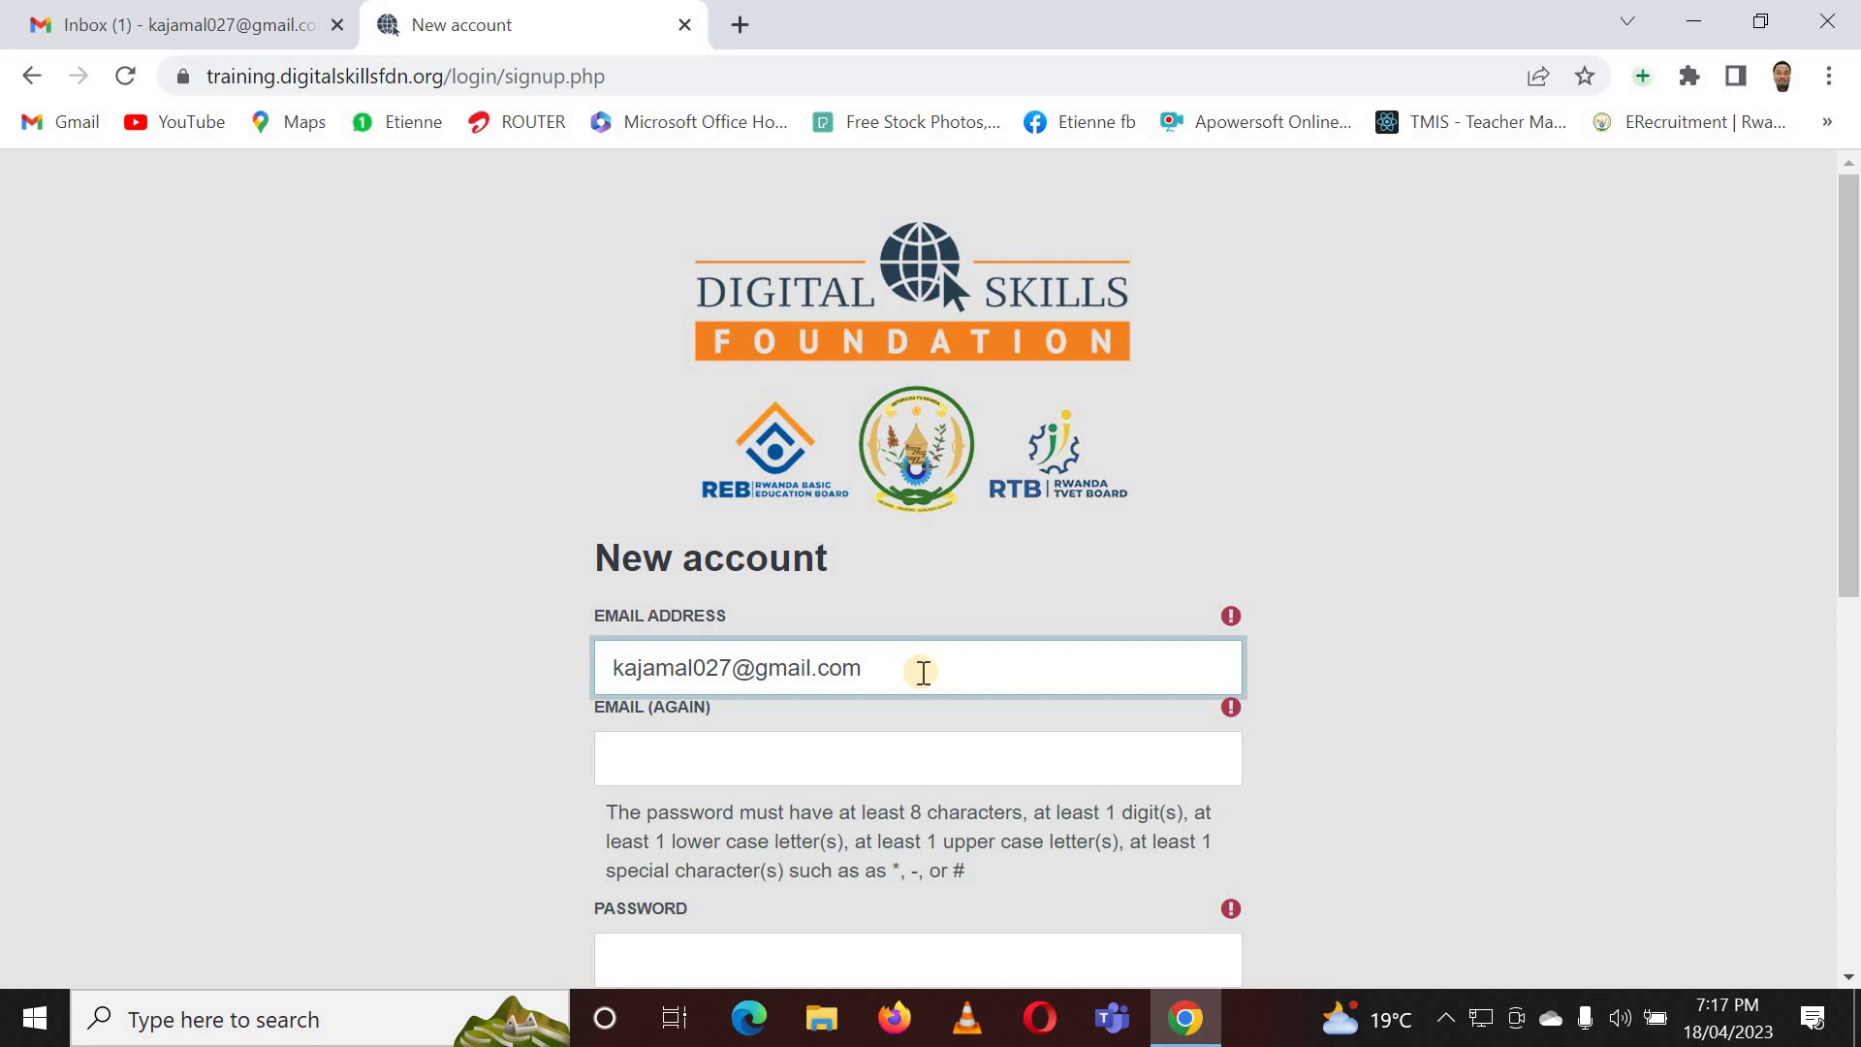
triple_click(590, 680)
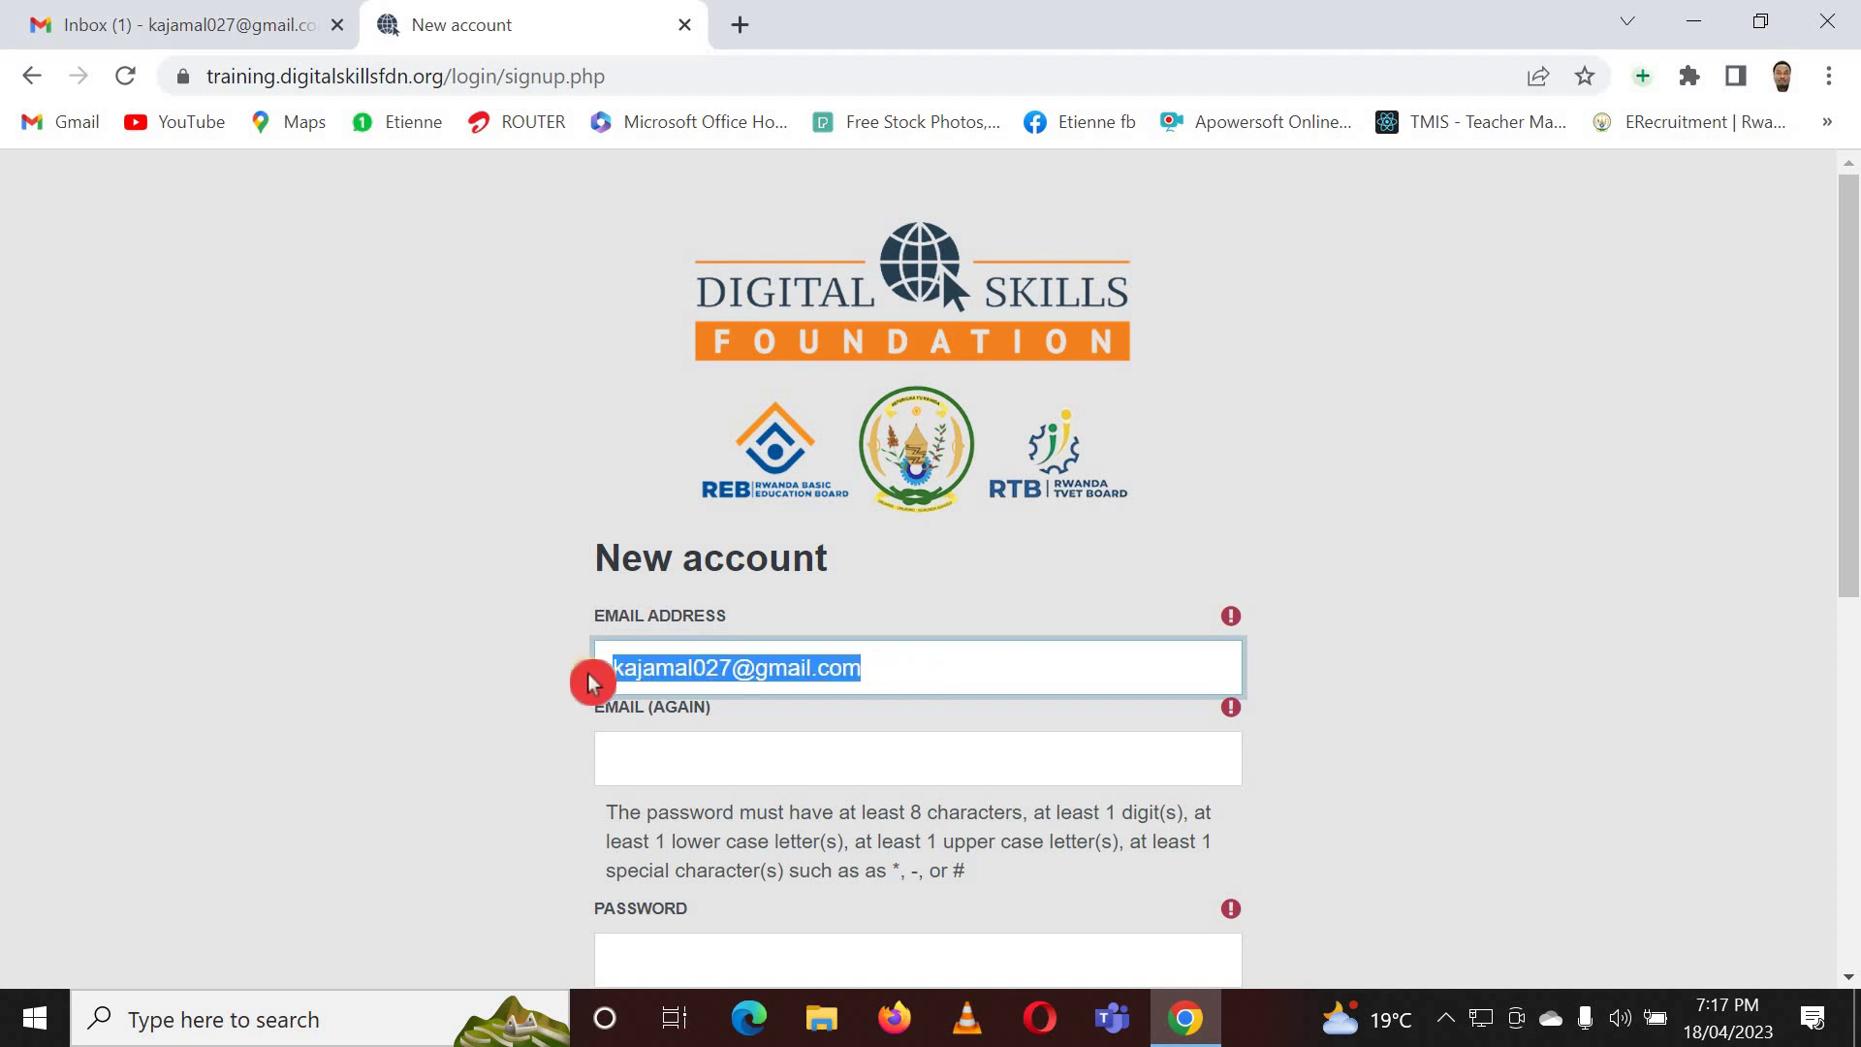
right_click(735, 678)
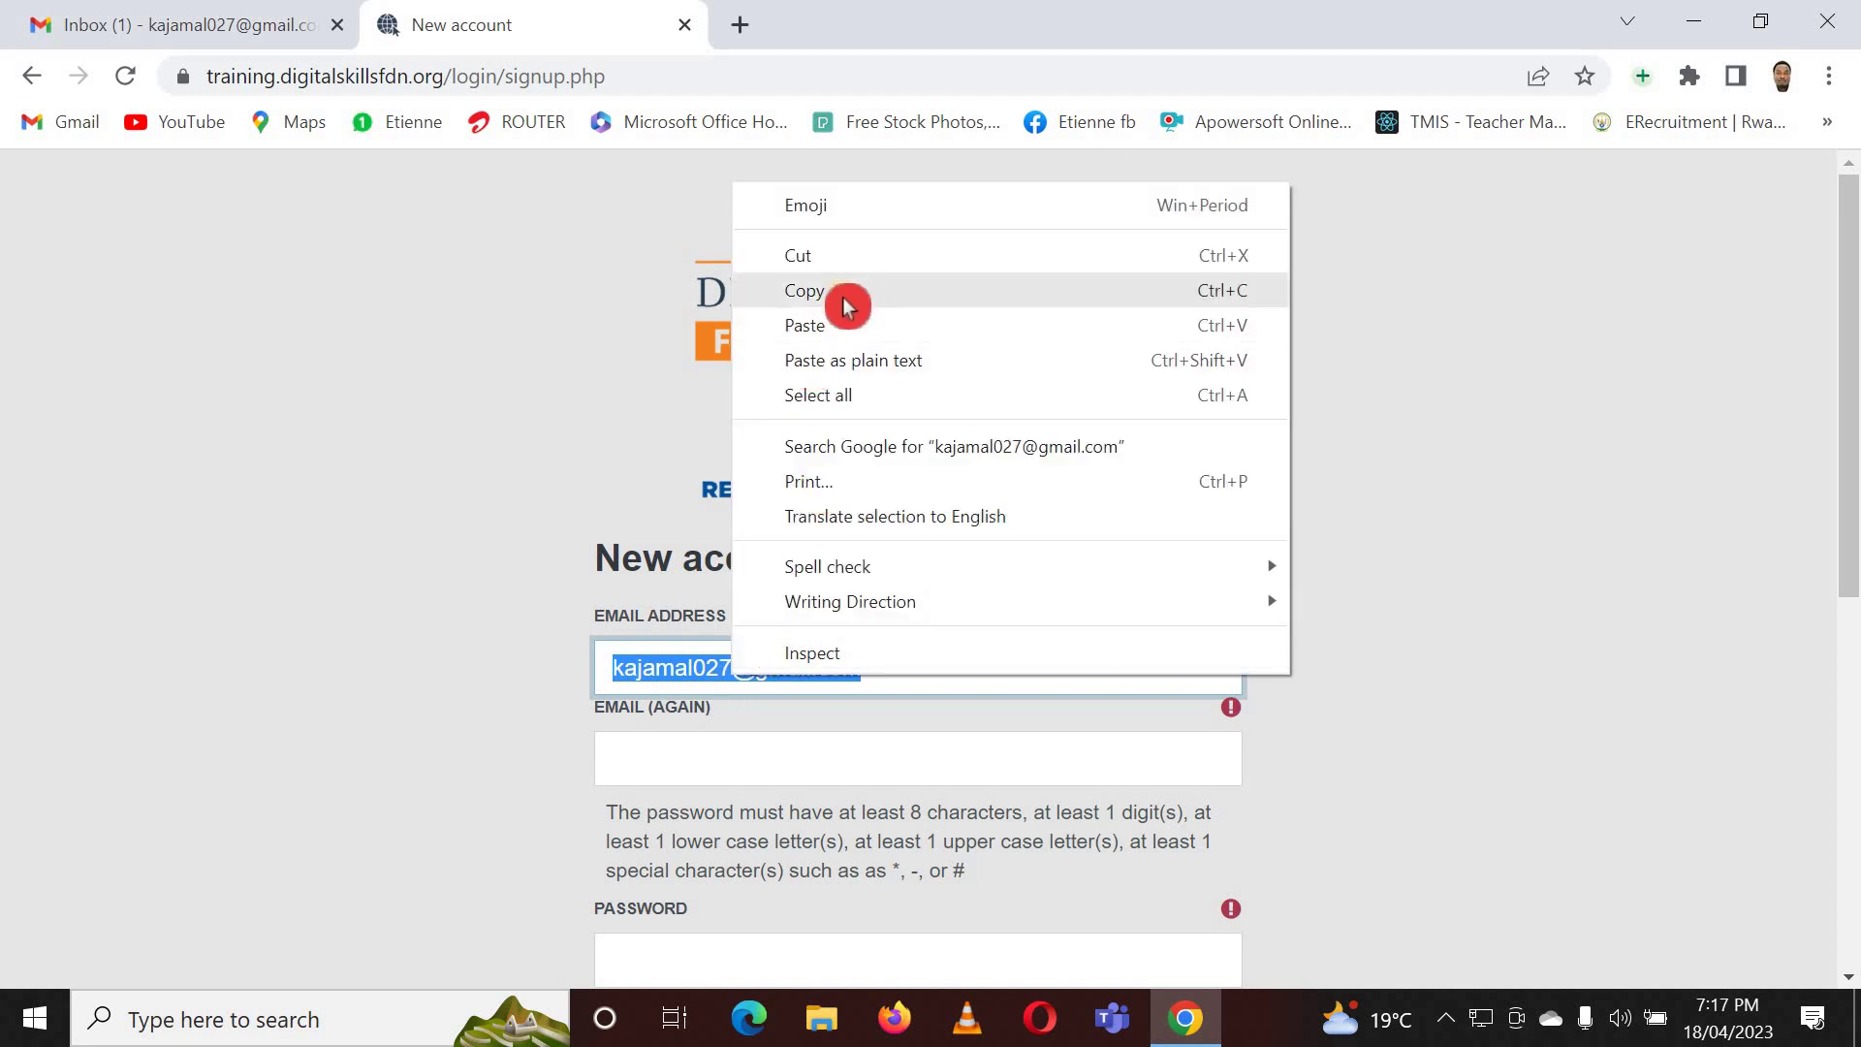
left_click(835, 293)
left_click(717, 747)
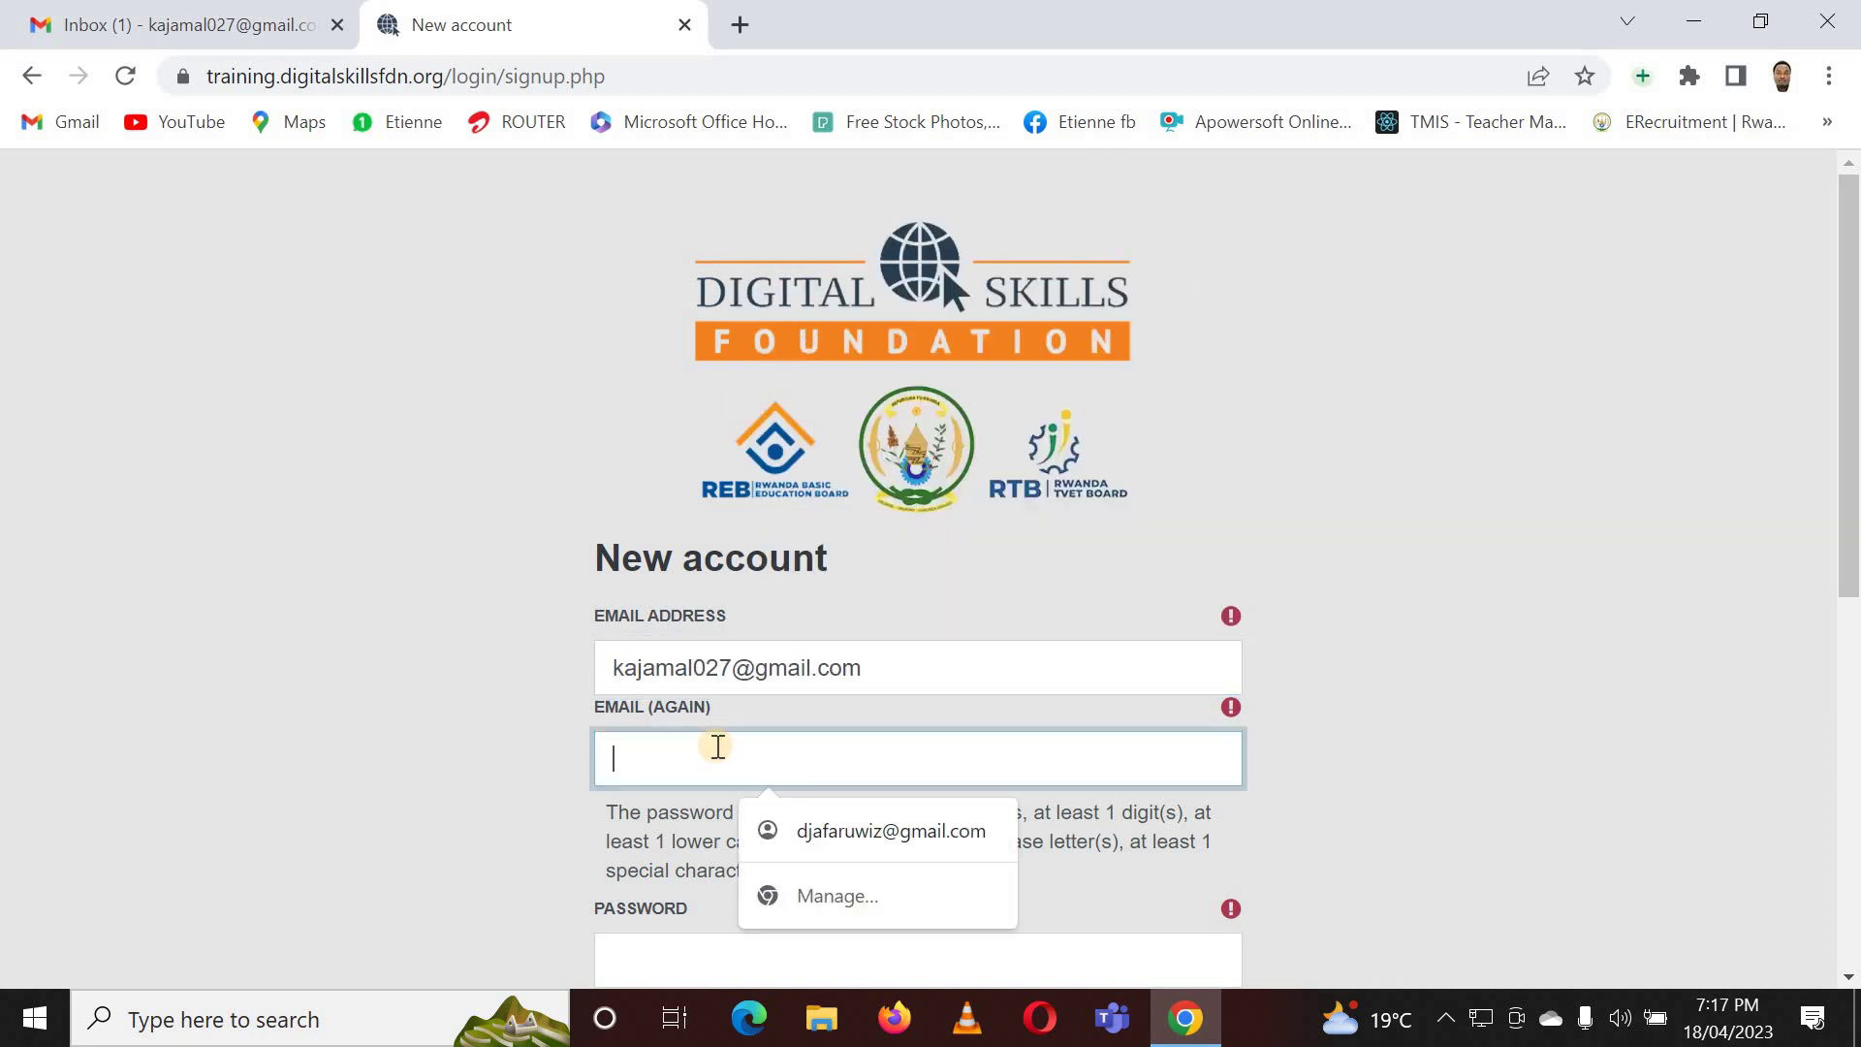
key("ctrl+v")
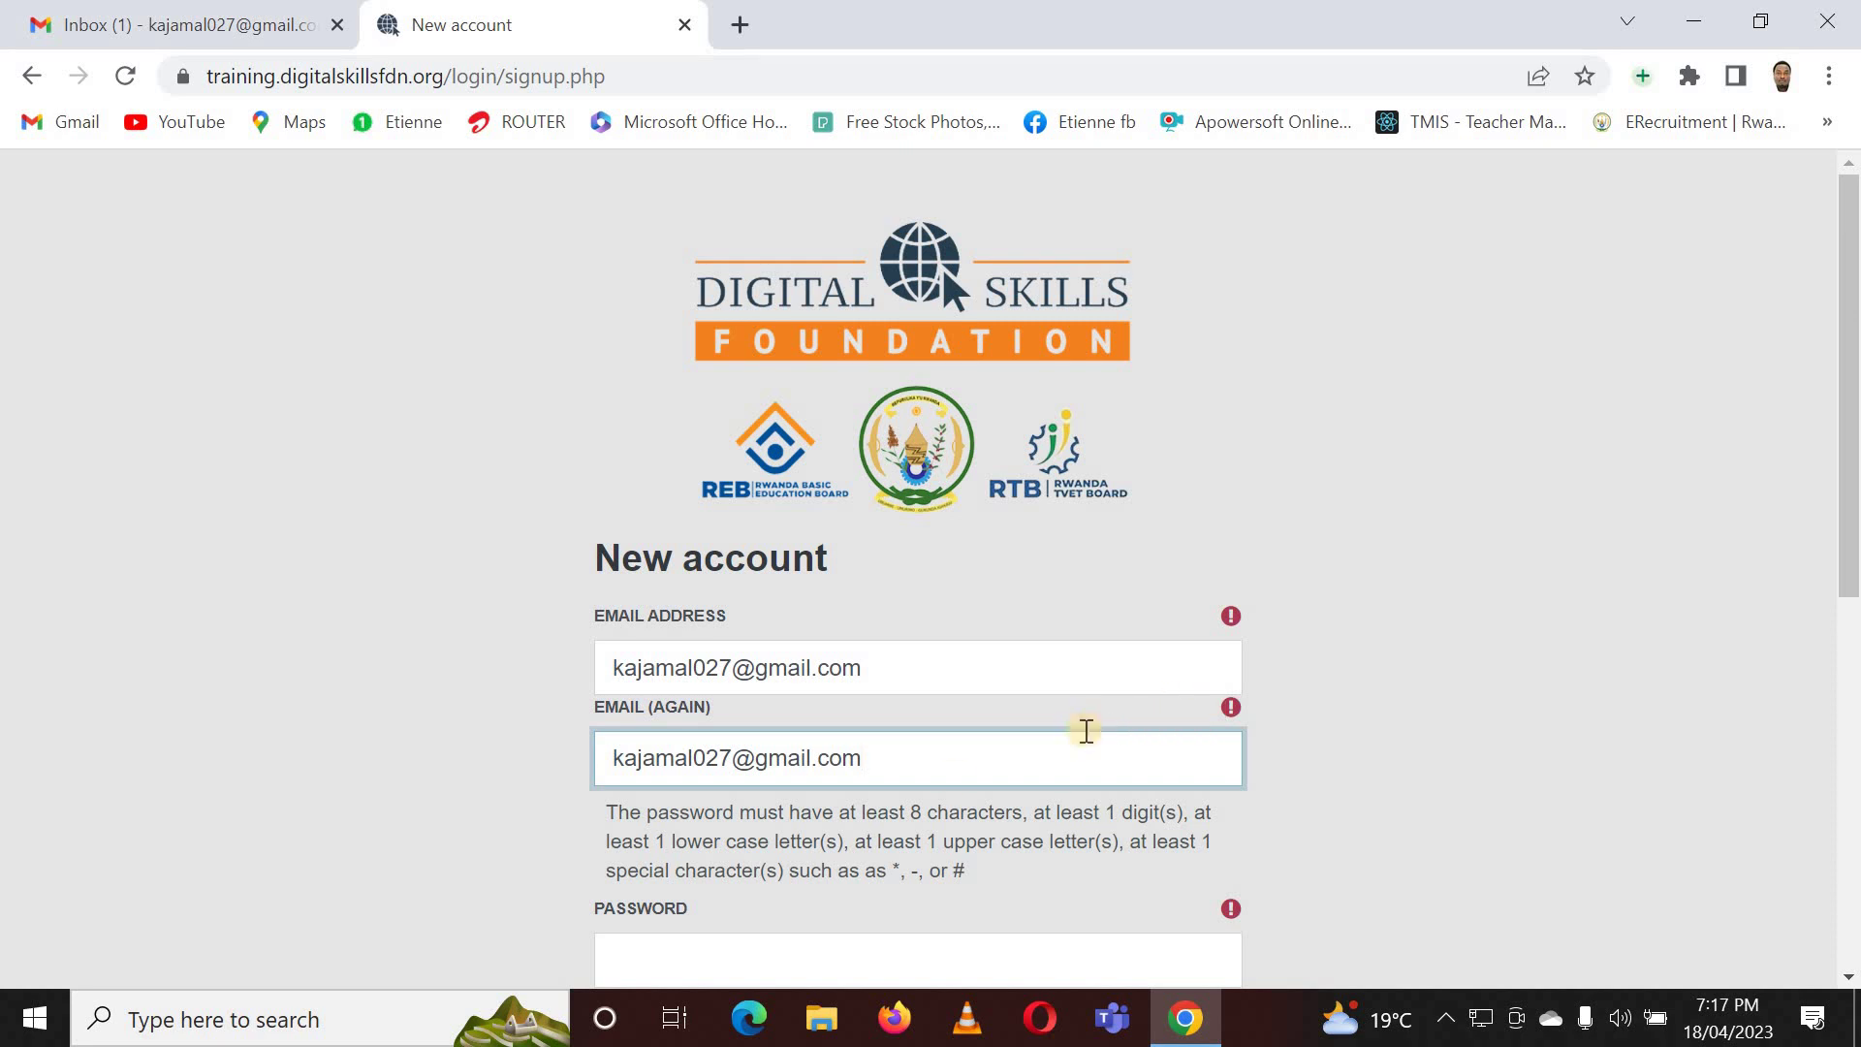
scroll(956, 781, "down", 2)
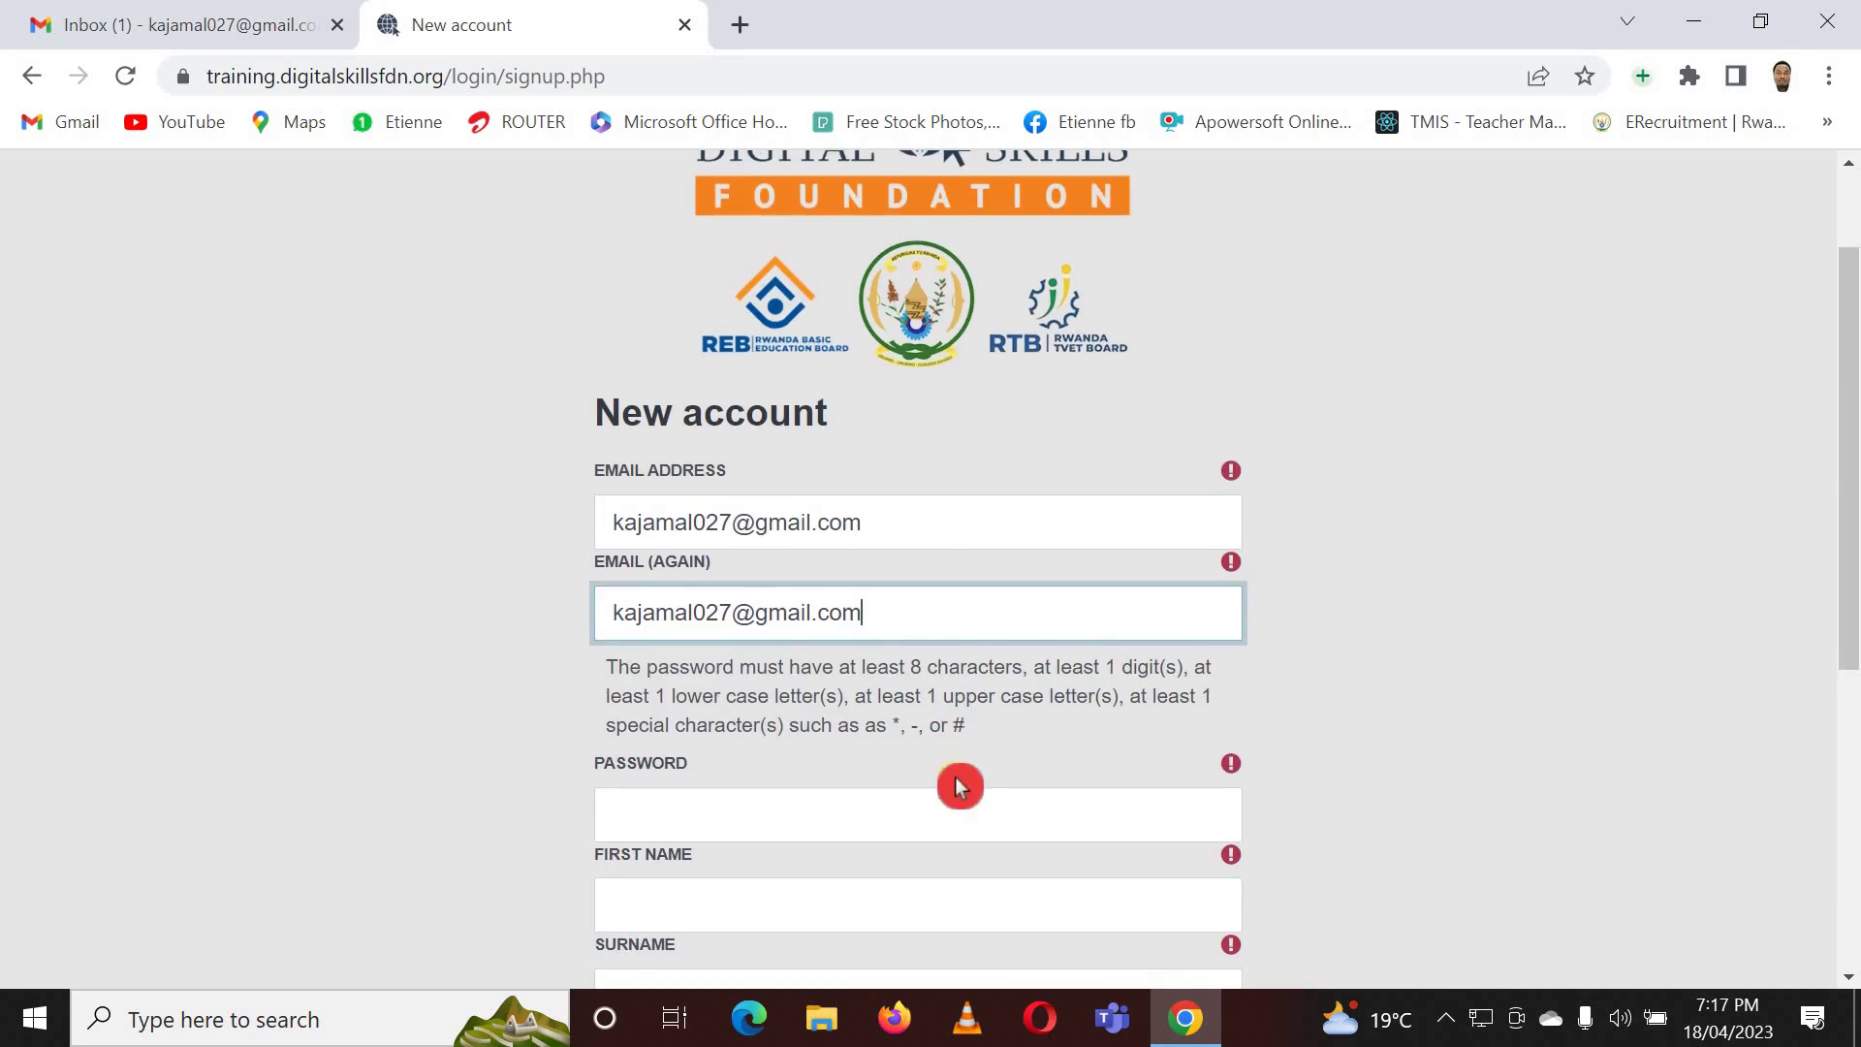
scroll(957, 780, "down", 2)
- Review the password requirements, then enter an 18-character password that satisfies them
left_click(716, 675)
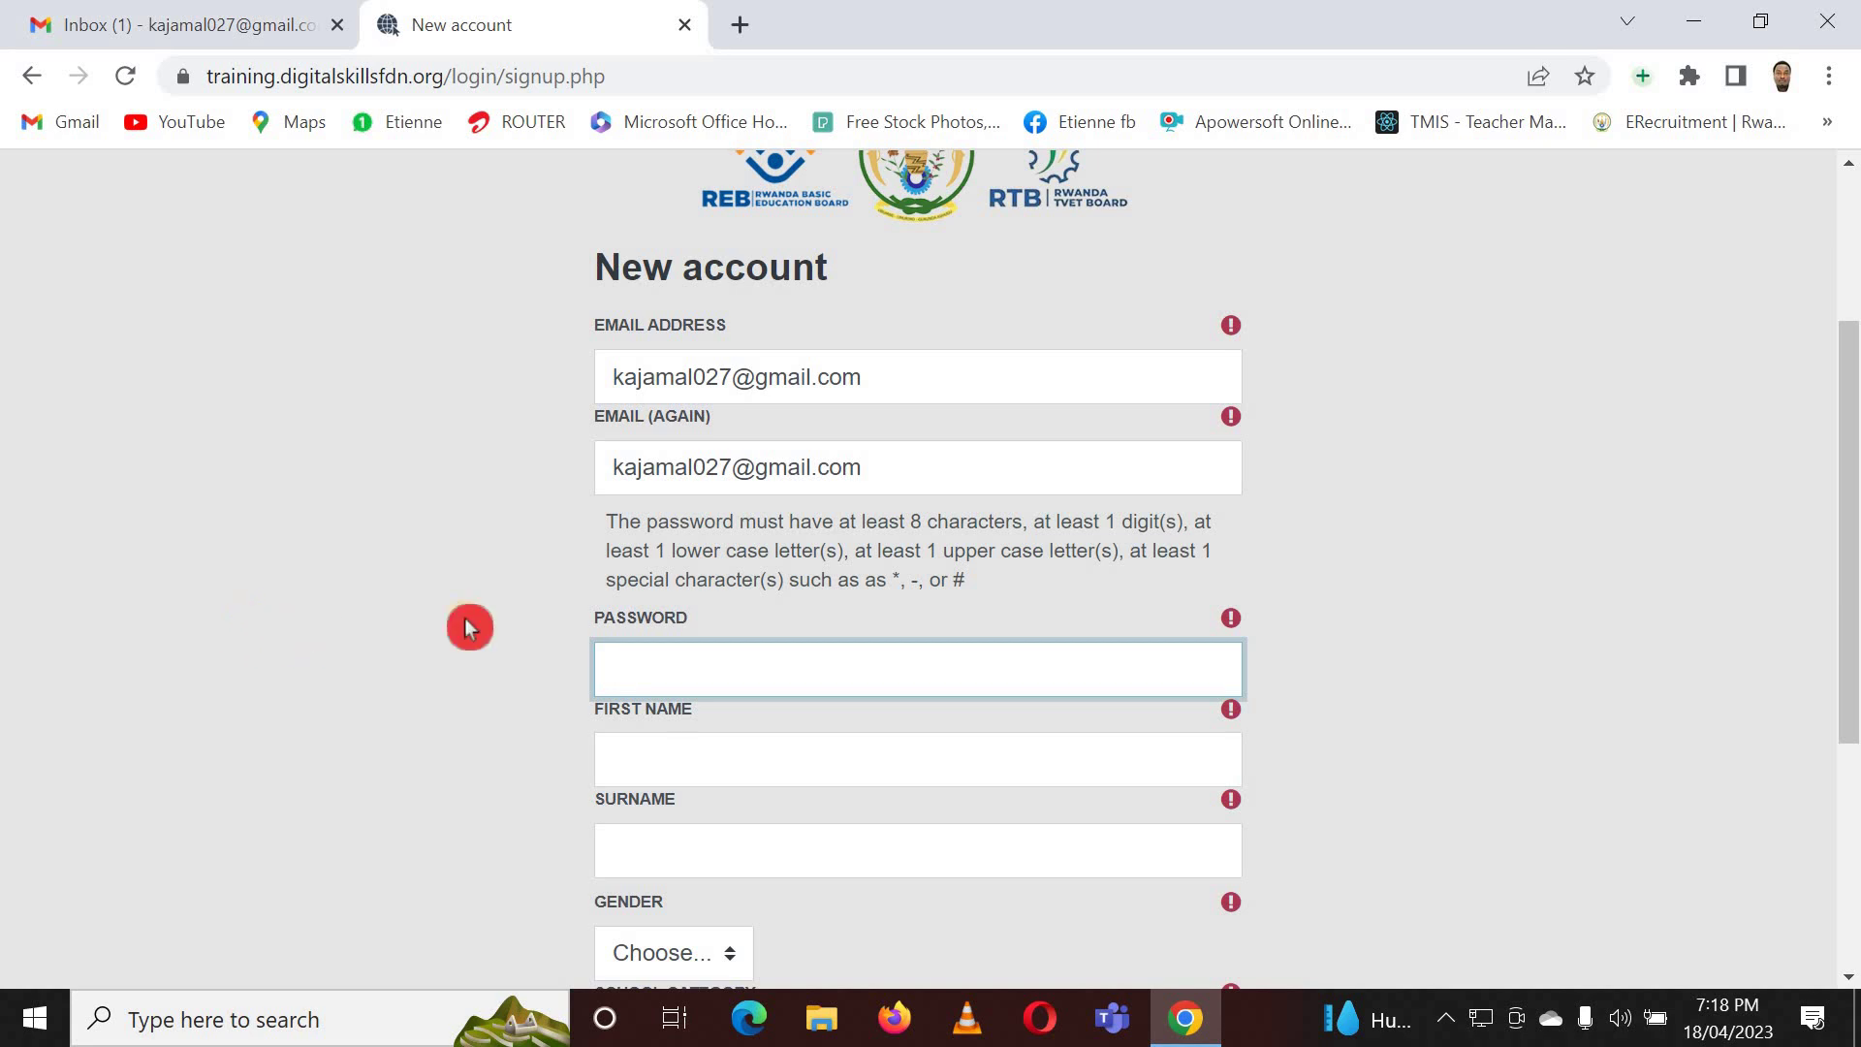
left_click_drag(609, 535, 974, 591)
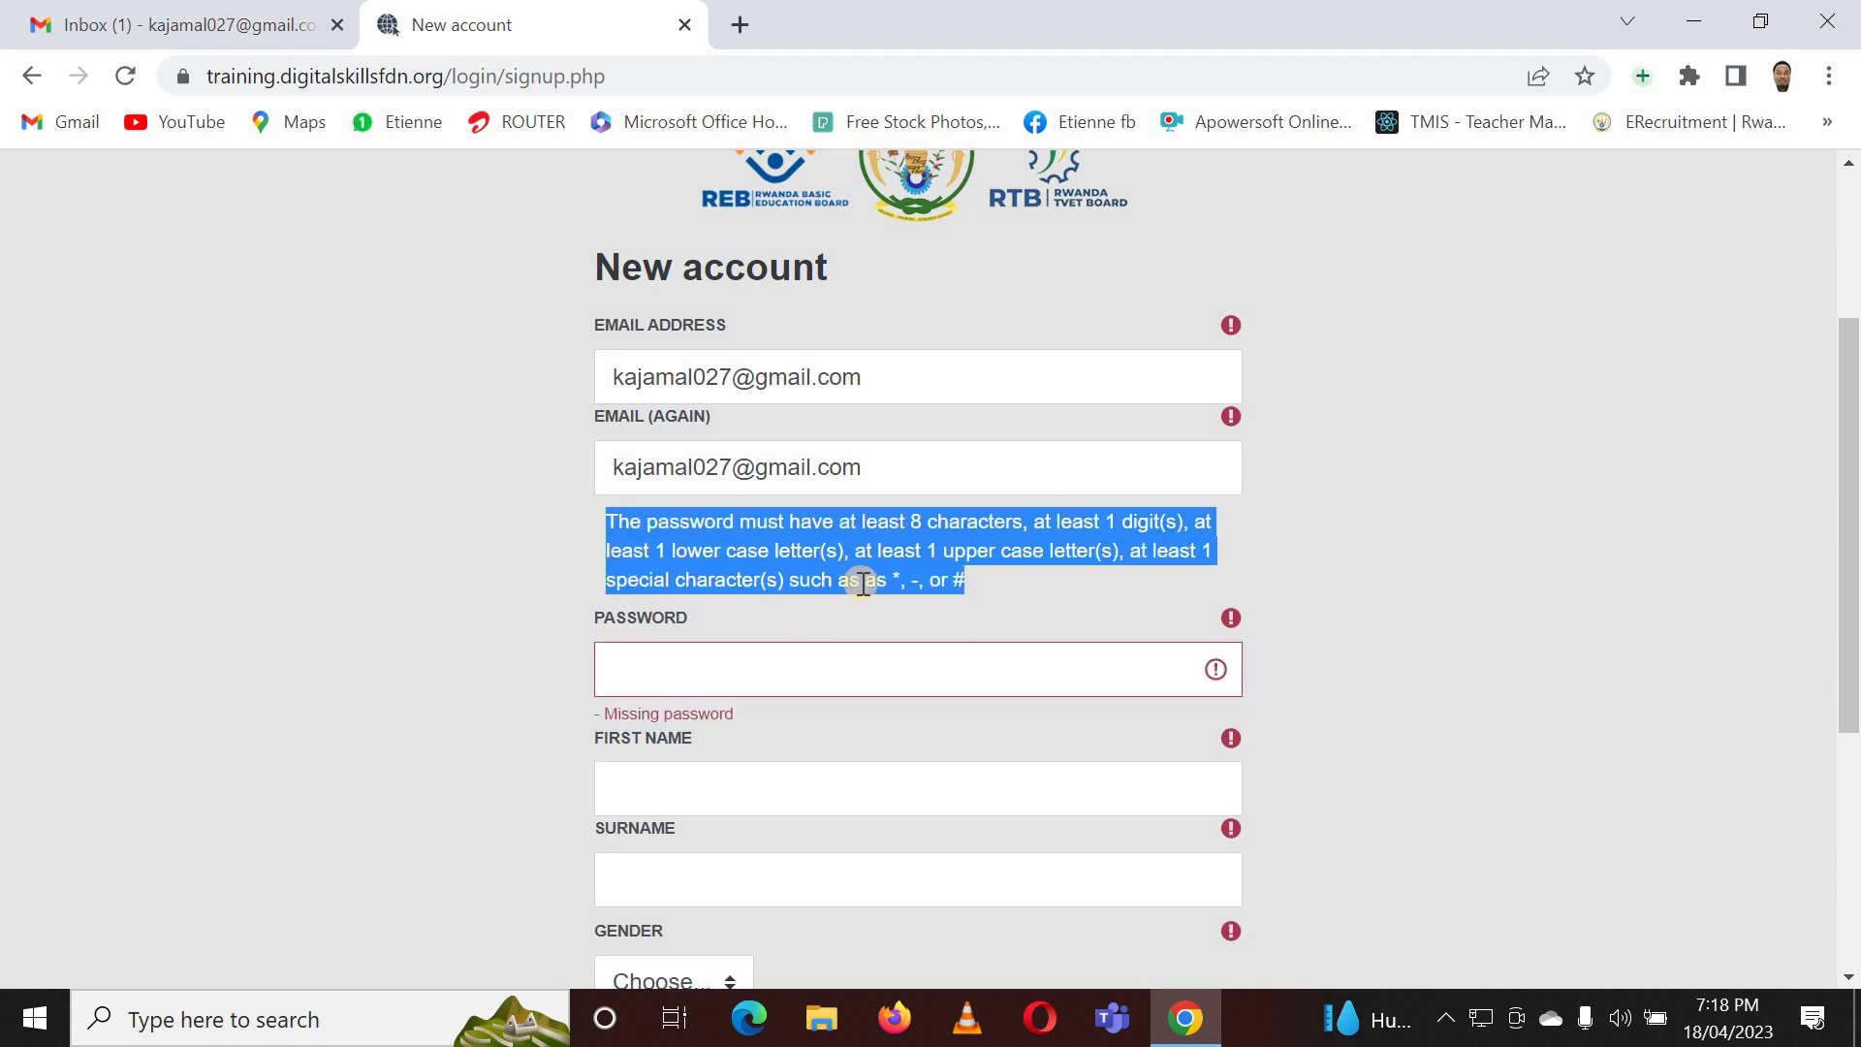
left_click(919, 521)
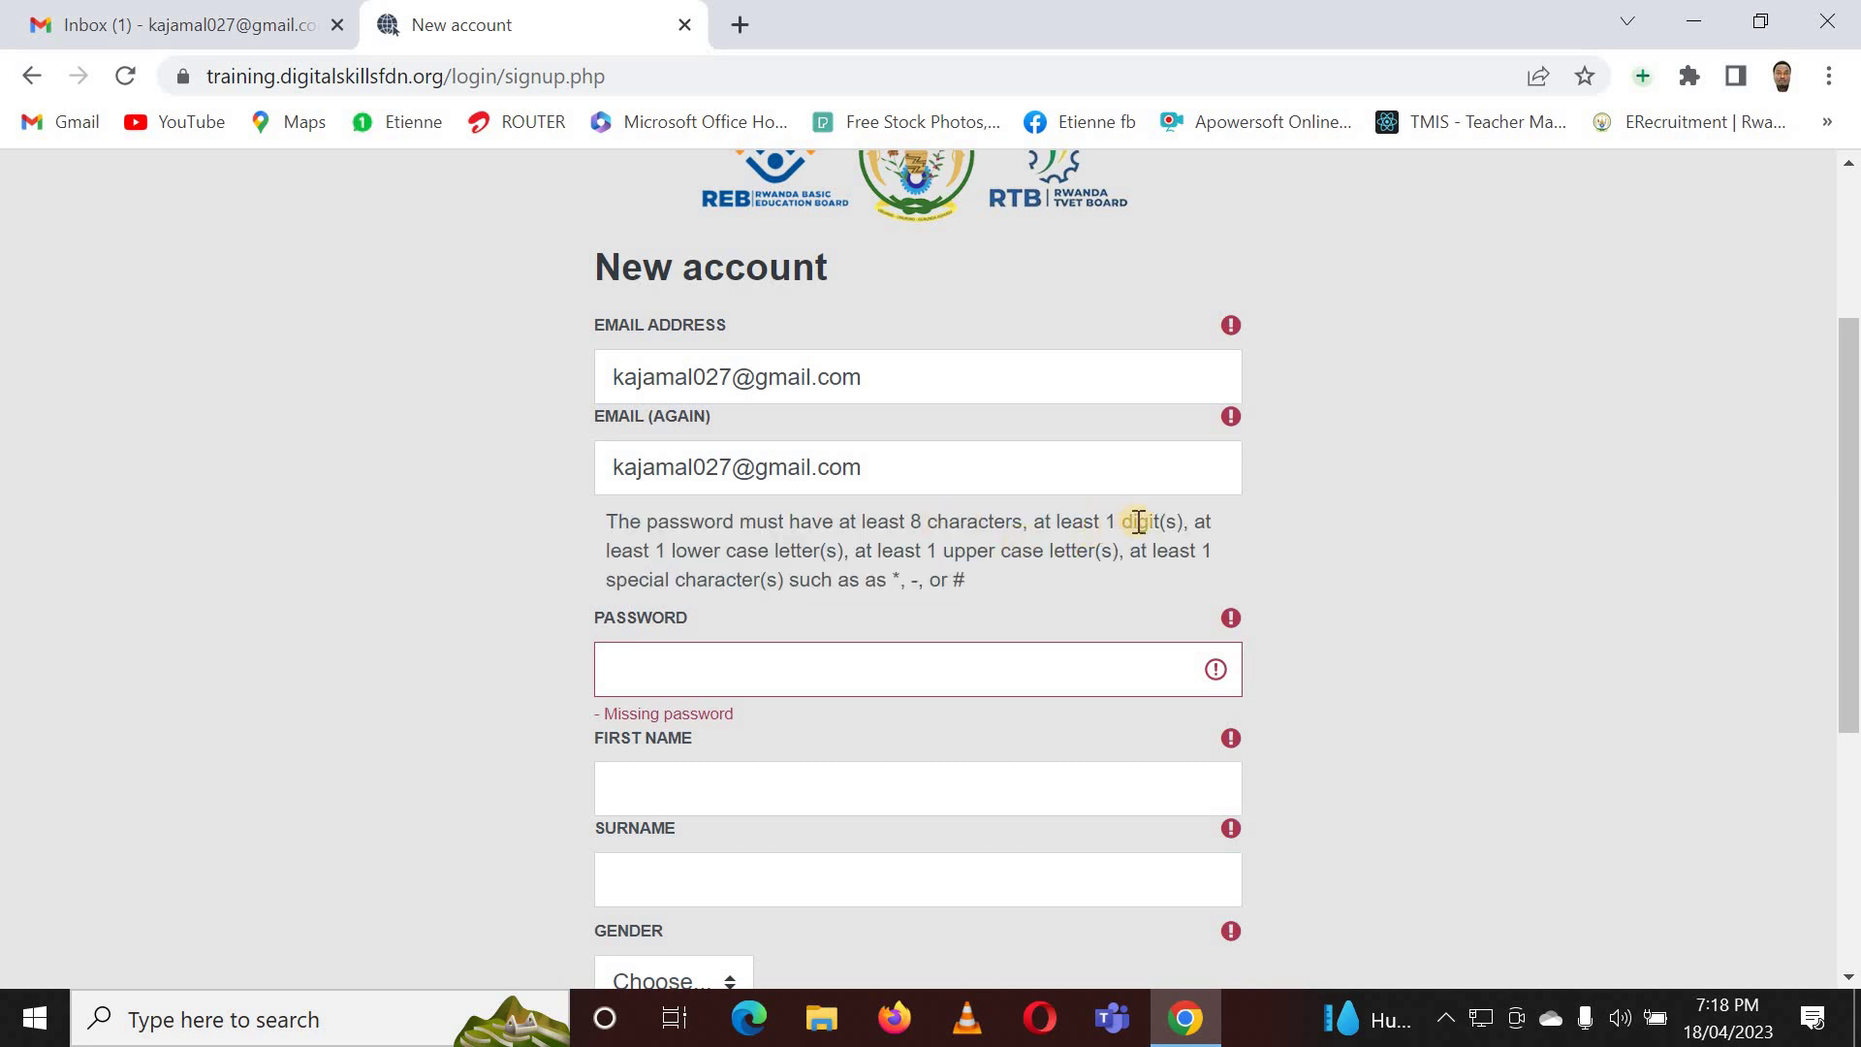
left_click(798, 571)
left_click(1008, 572)
left_click(769, 669)
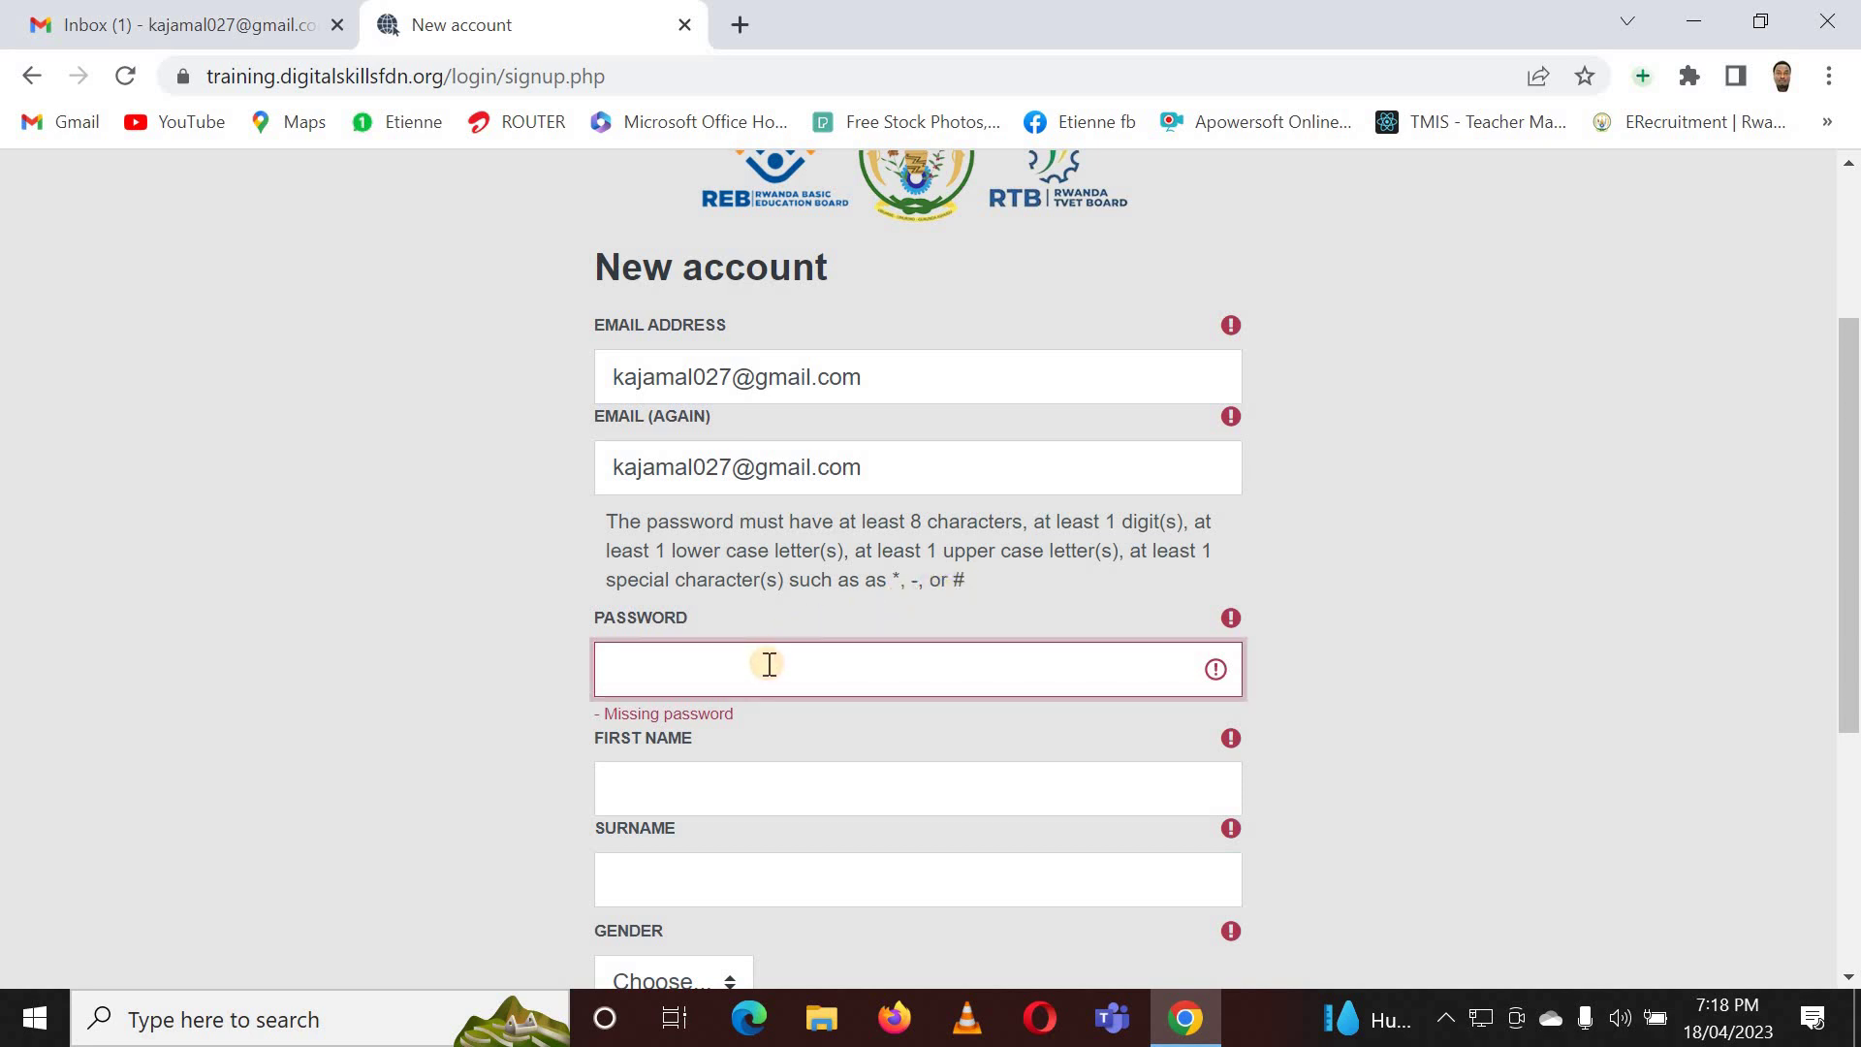
type("•••••••••••")
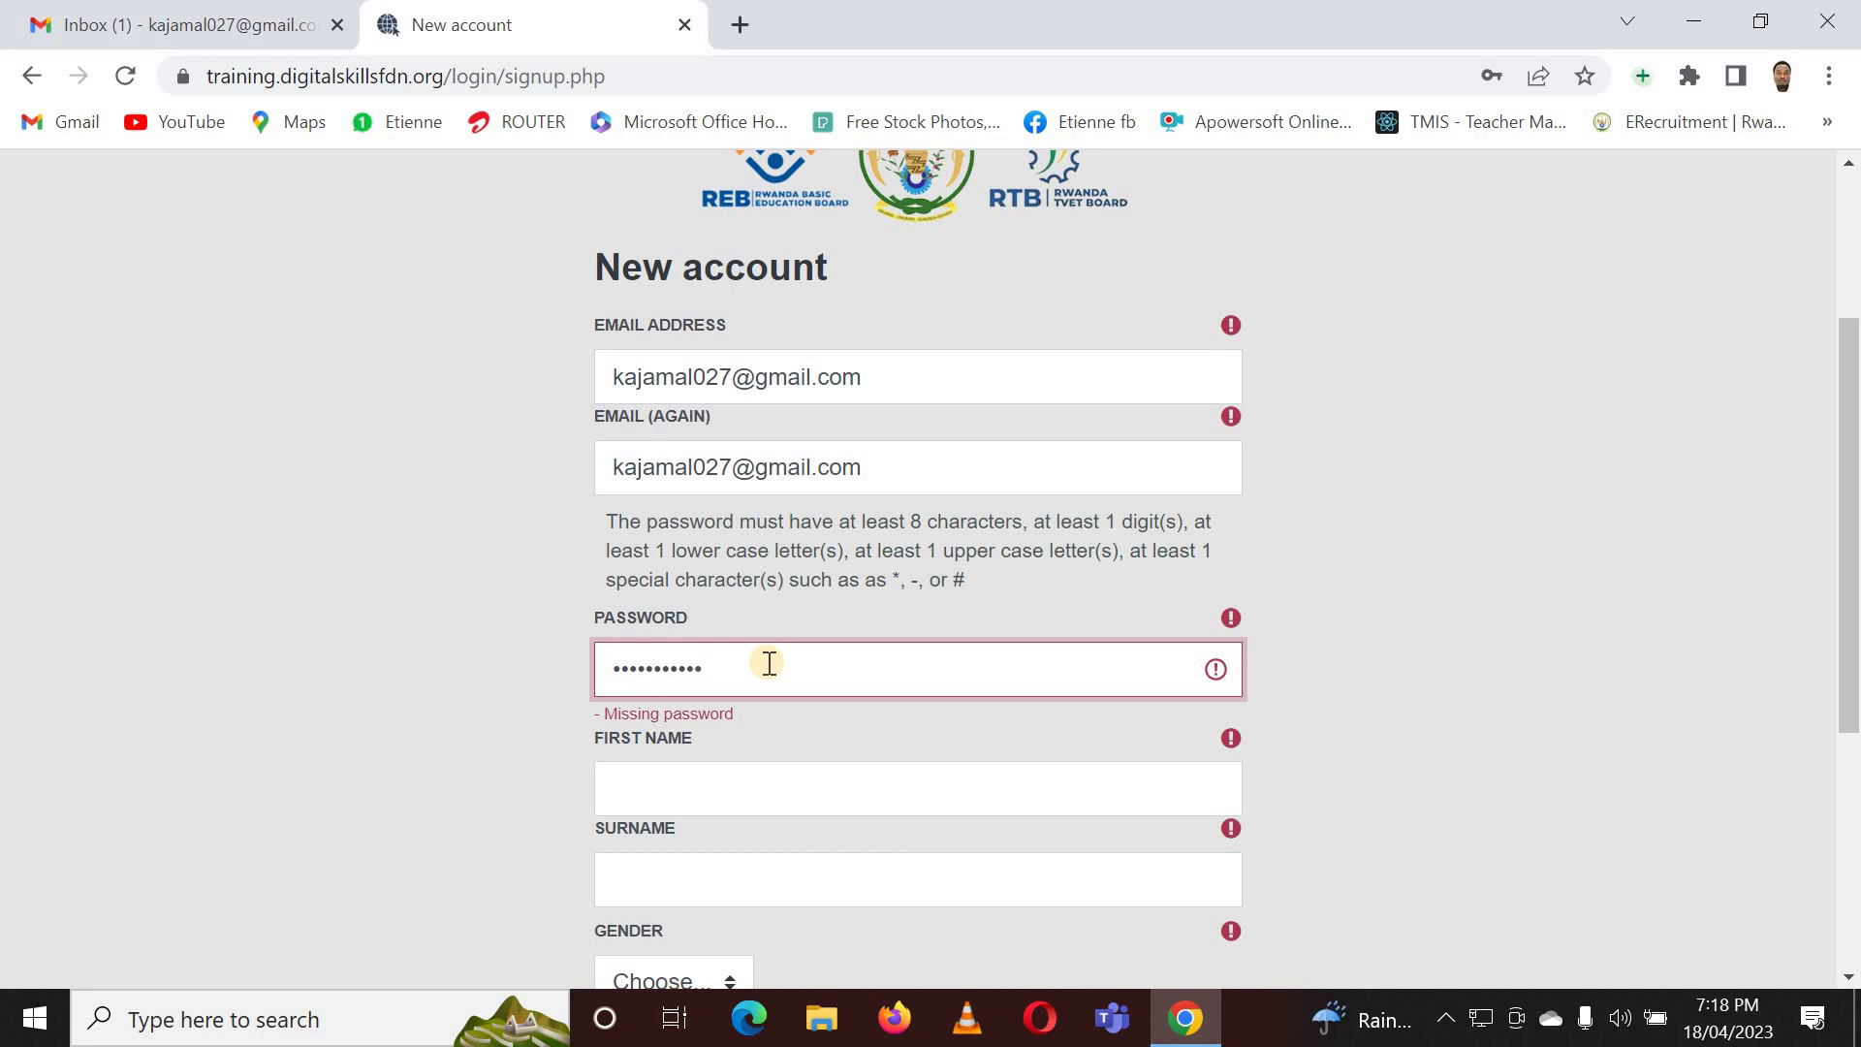
type("•••••••")
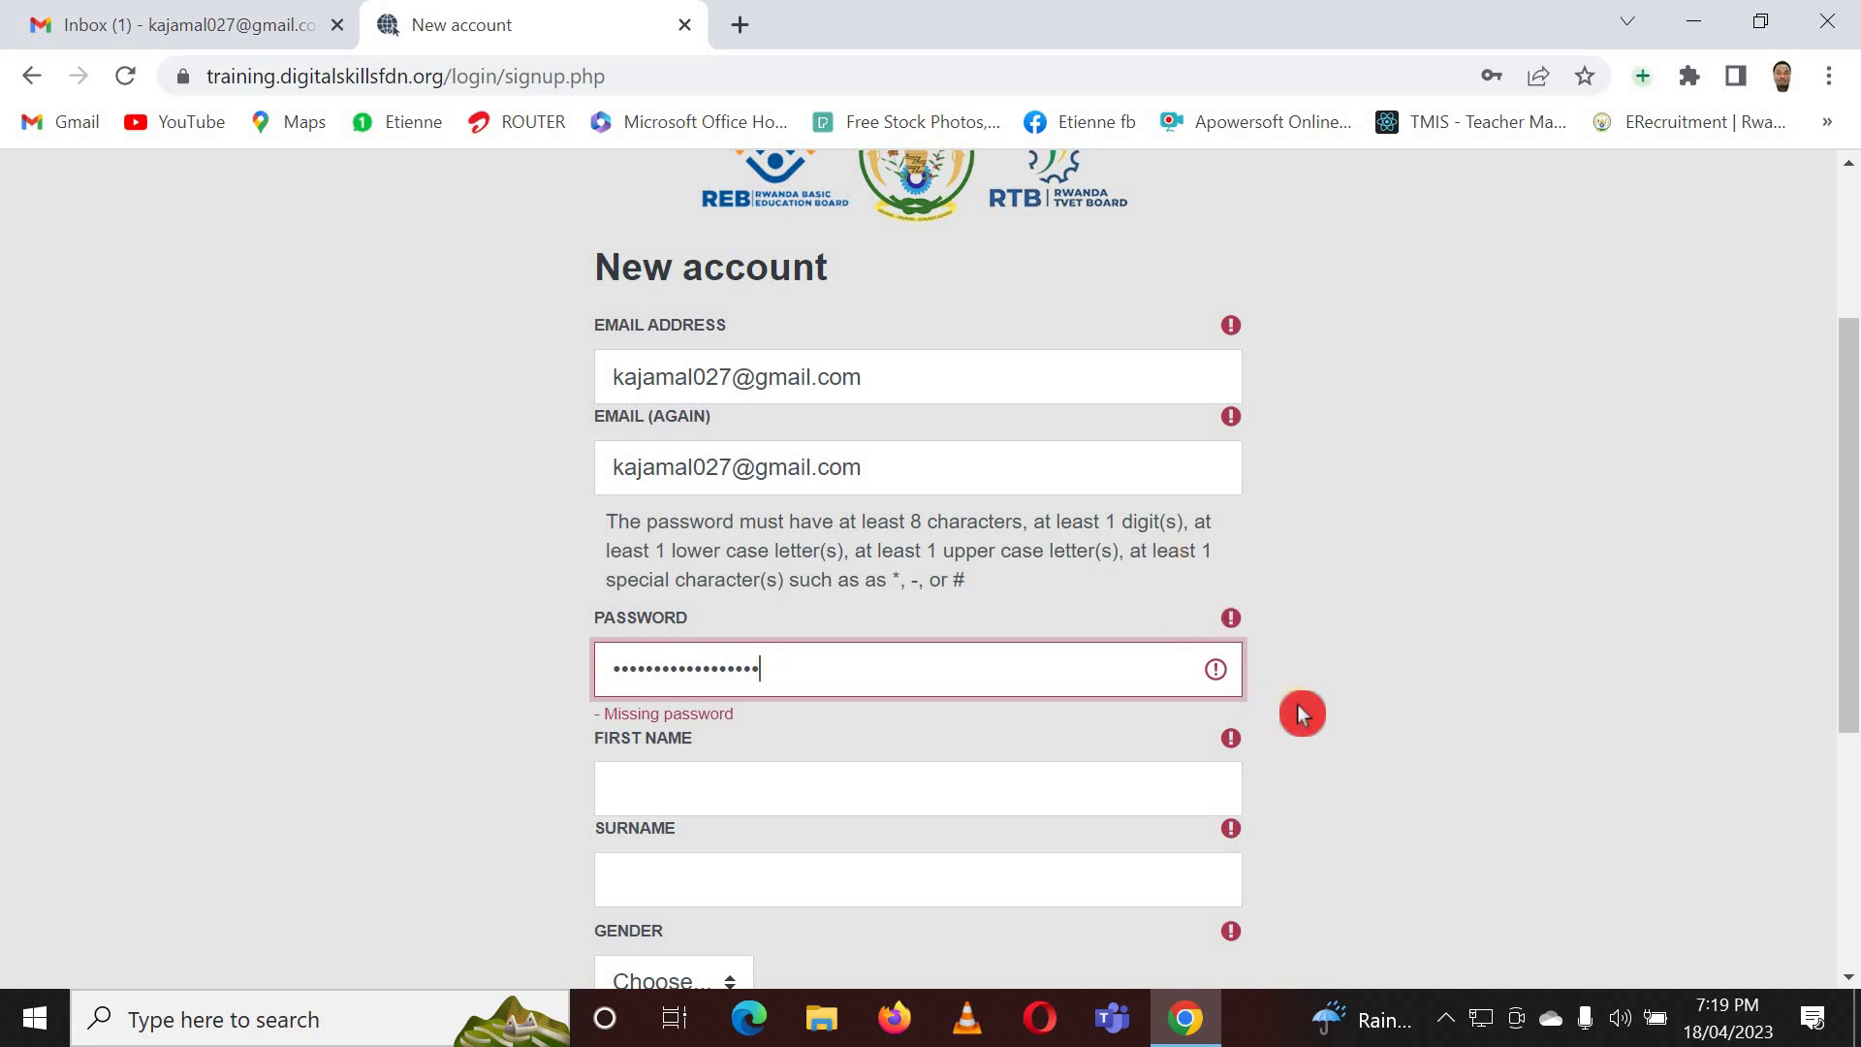
- Enter the user's first name, correcting one mistyped letter
left_click(1302, 714)
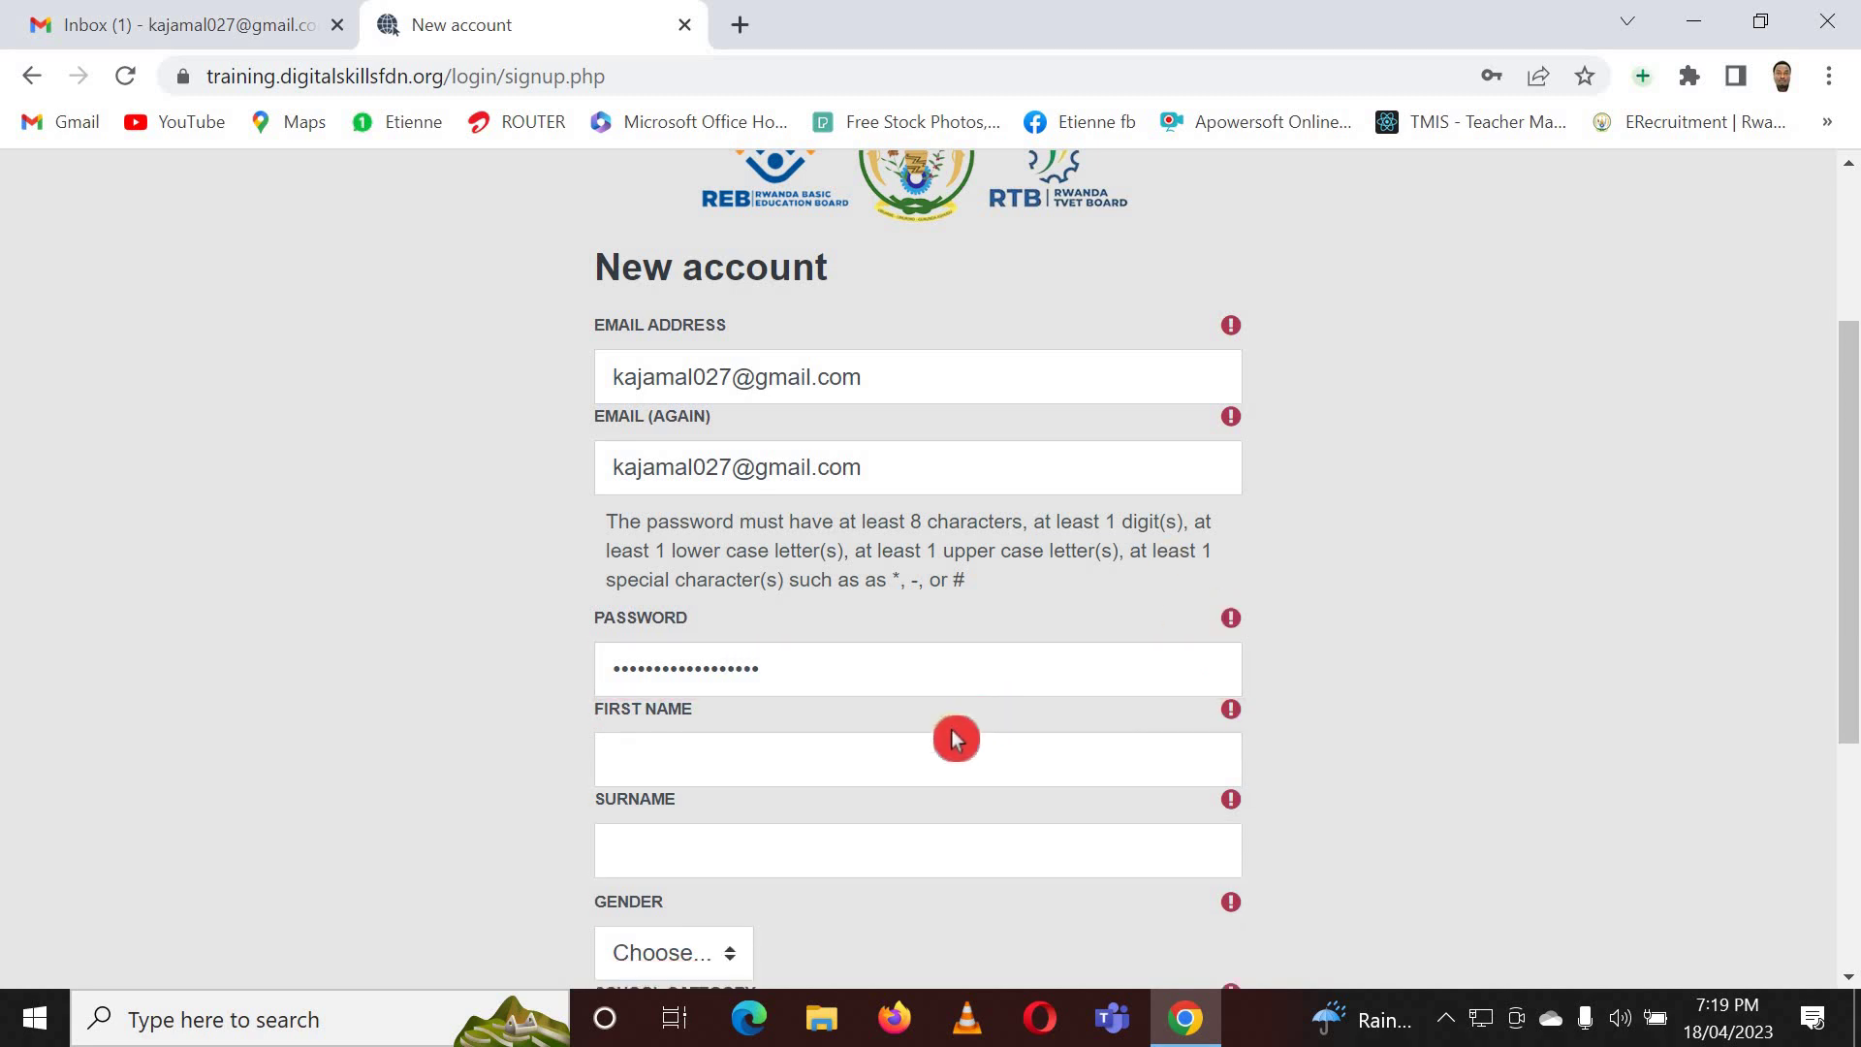
scroll(951, 737, "down", 3)
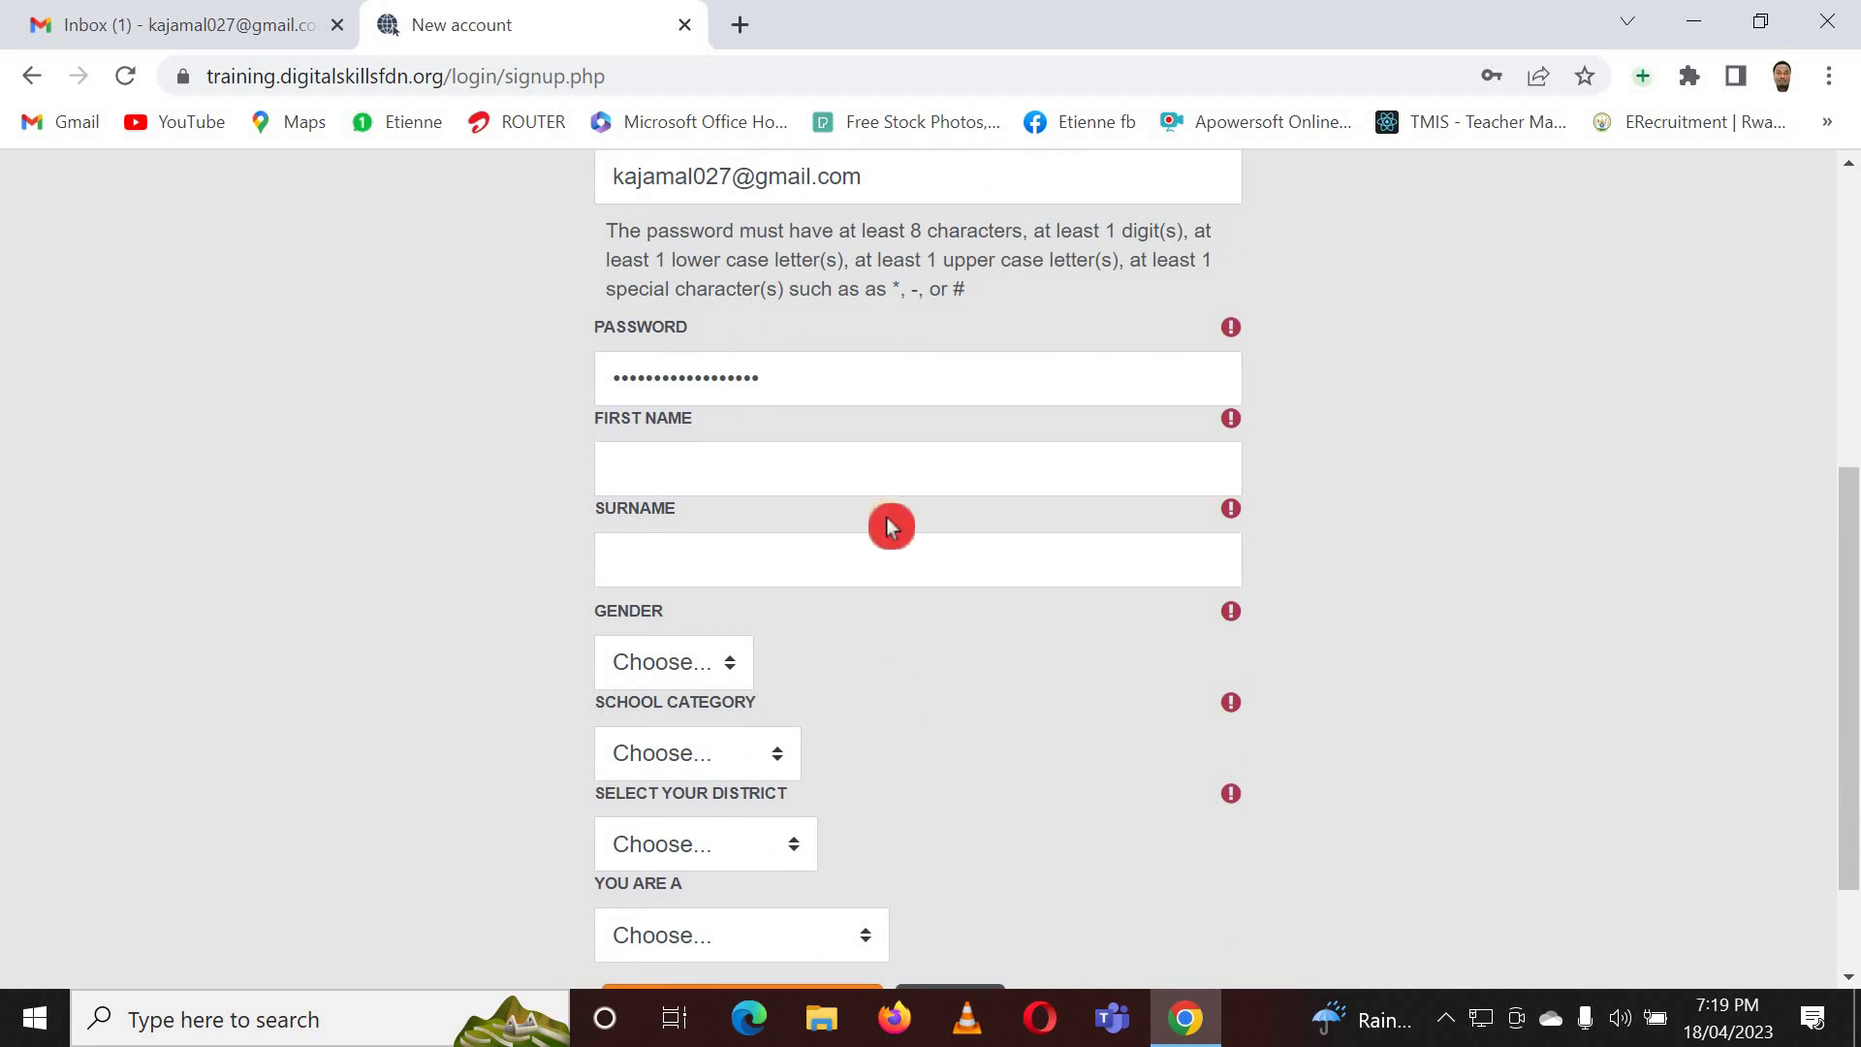
scroll(889, 527, "up", 2)
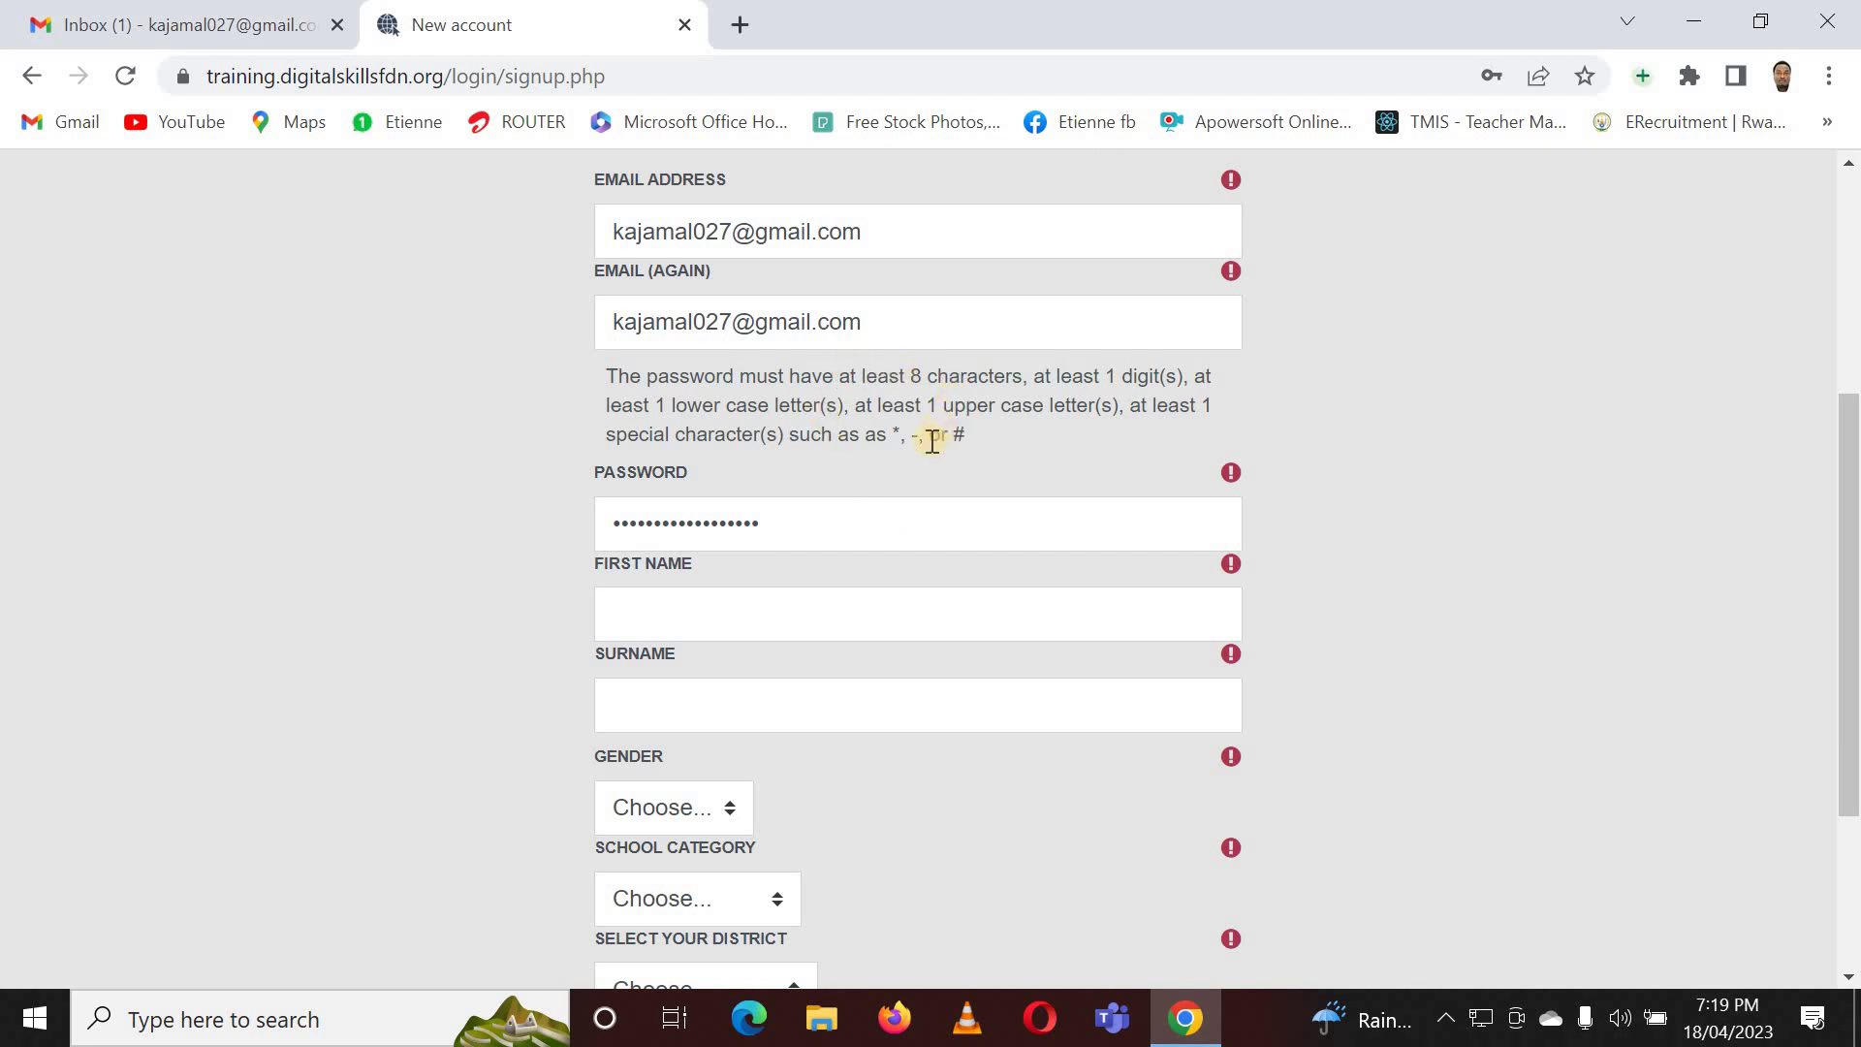
scroll(790, 523, "down", 2)
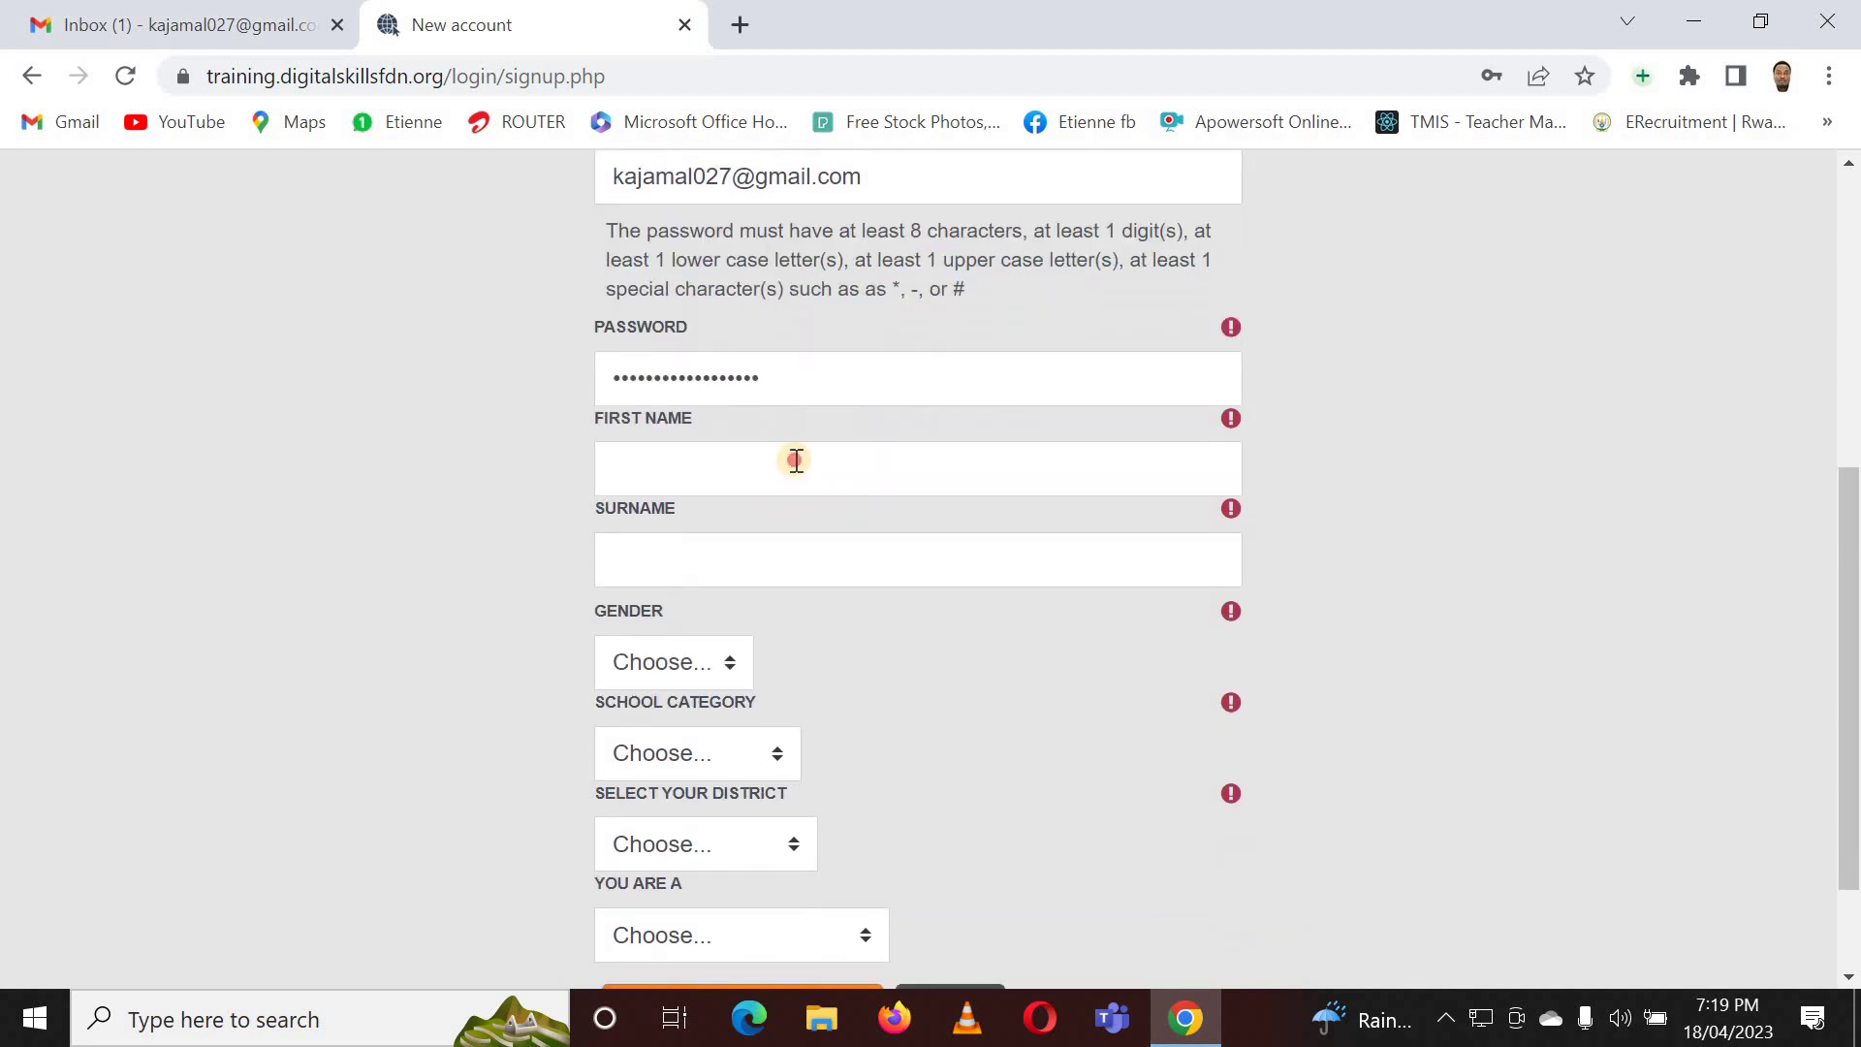
left_click(795, 461)
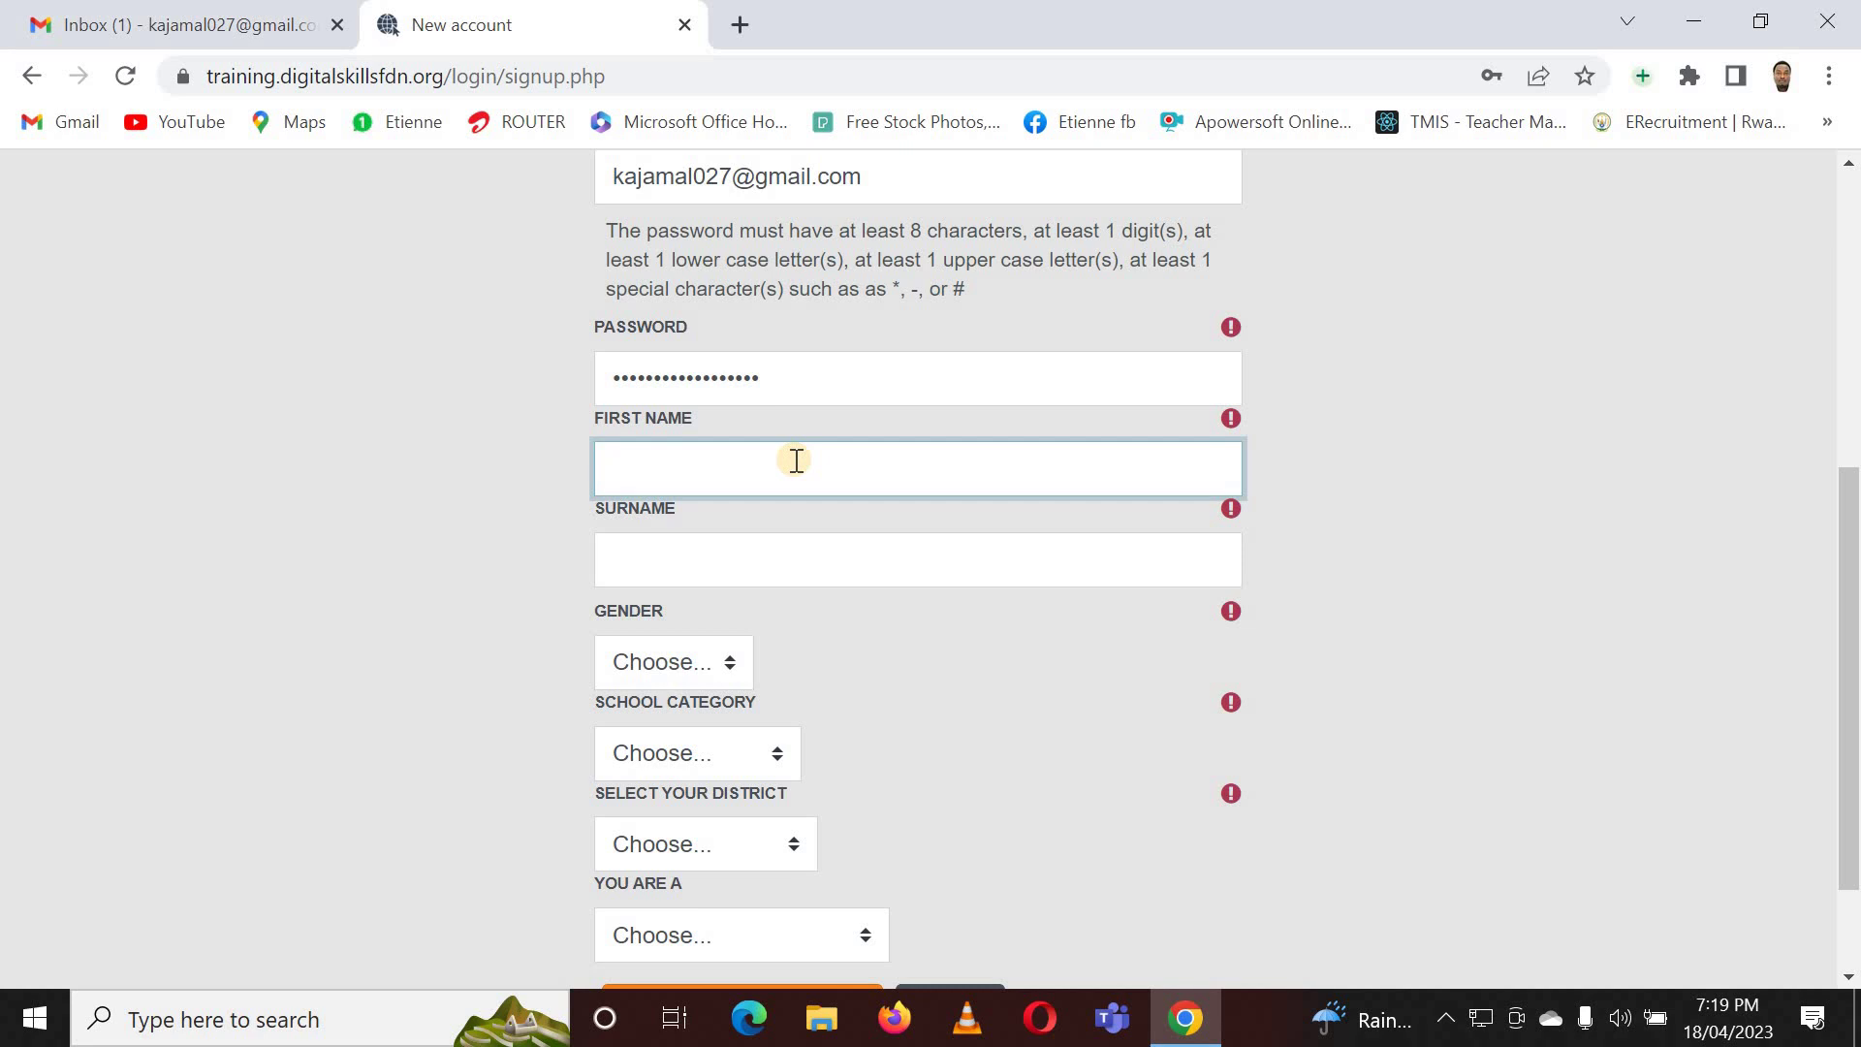
- Enter the user's surname in the SURNAME field
left_click(720, 534)
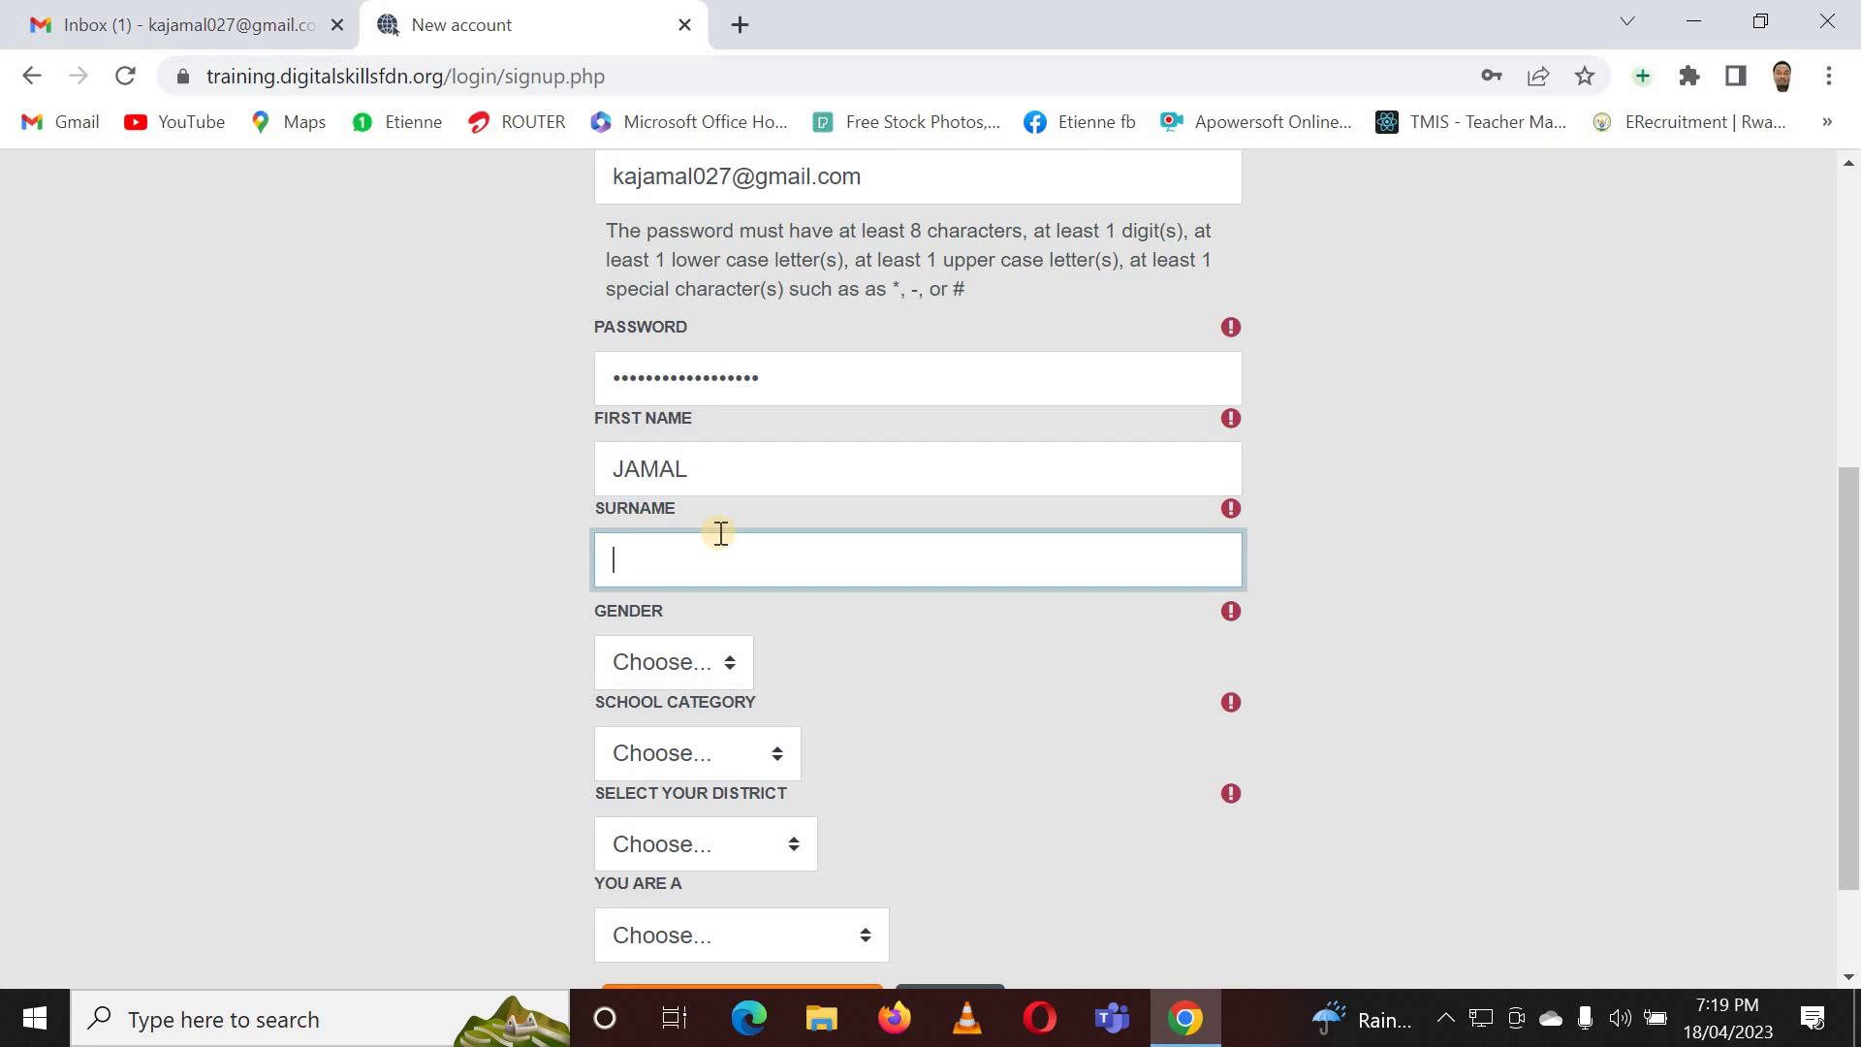
left_click(869, 657)
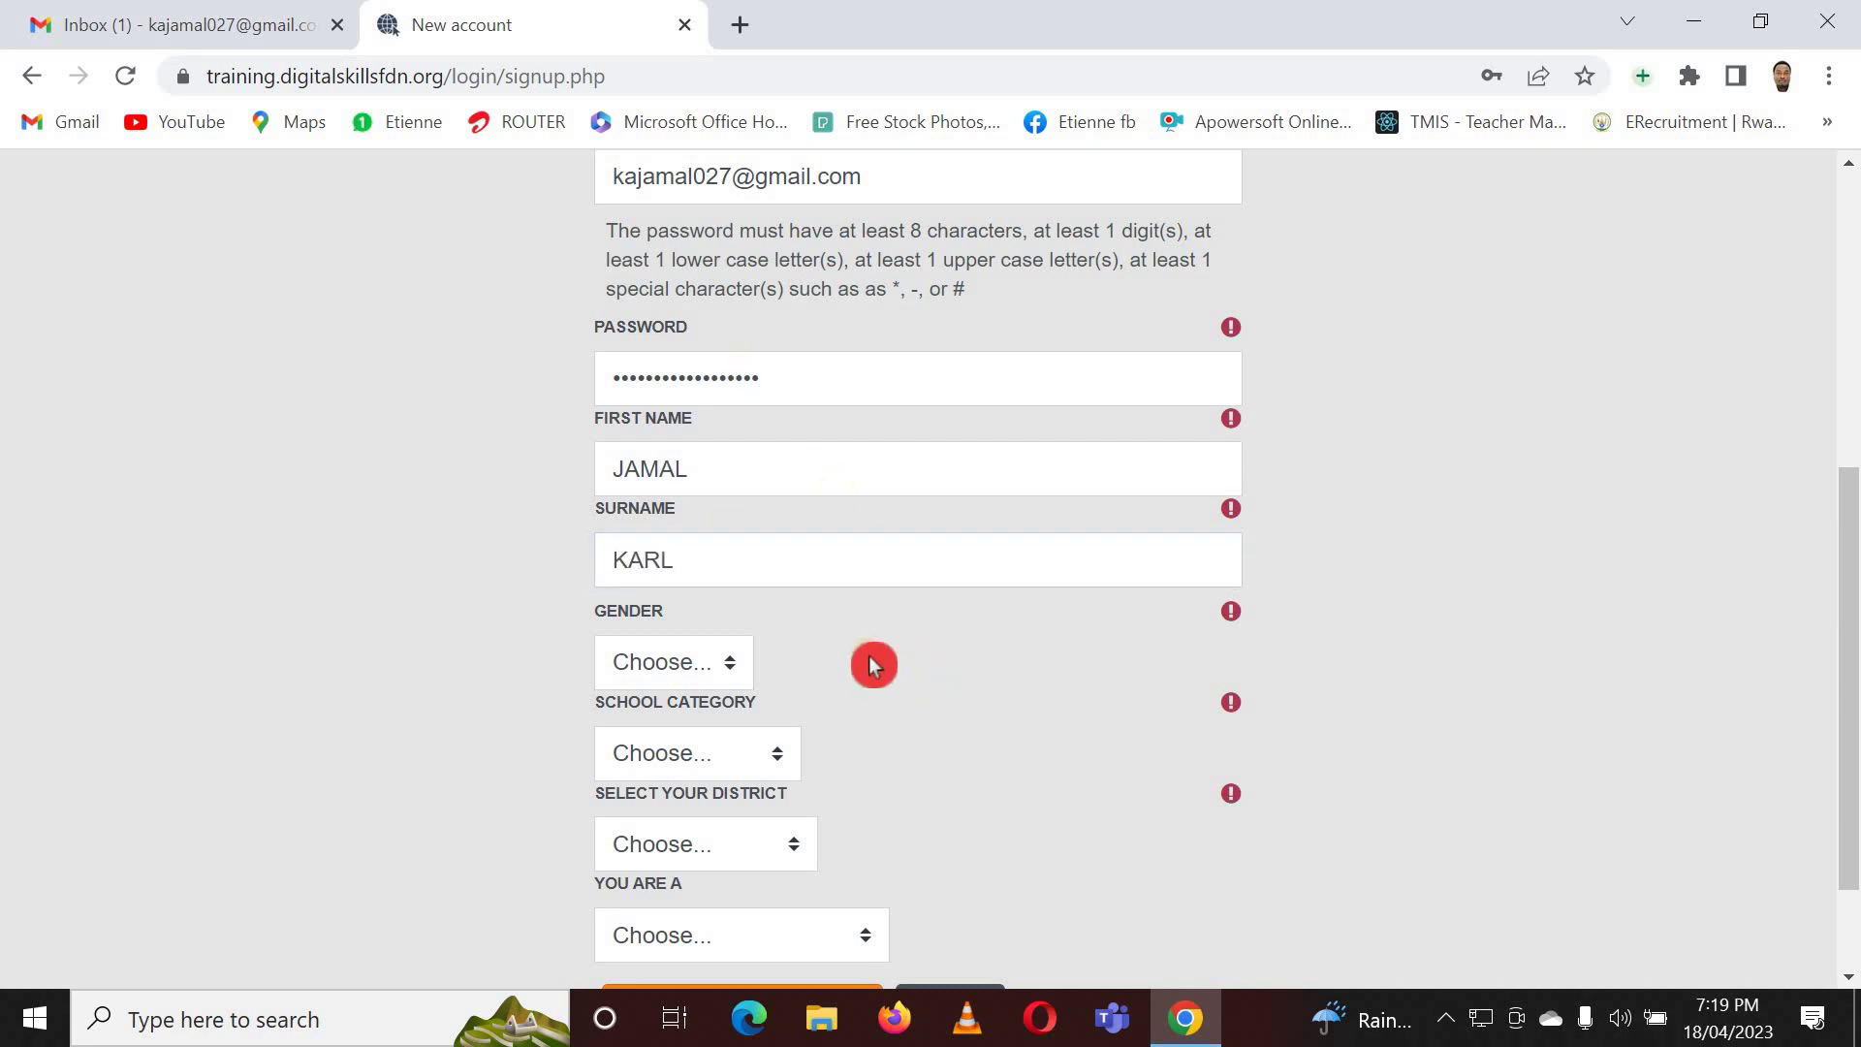
scroll(833, 659, "down", 1)
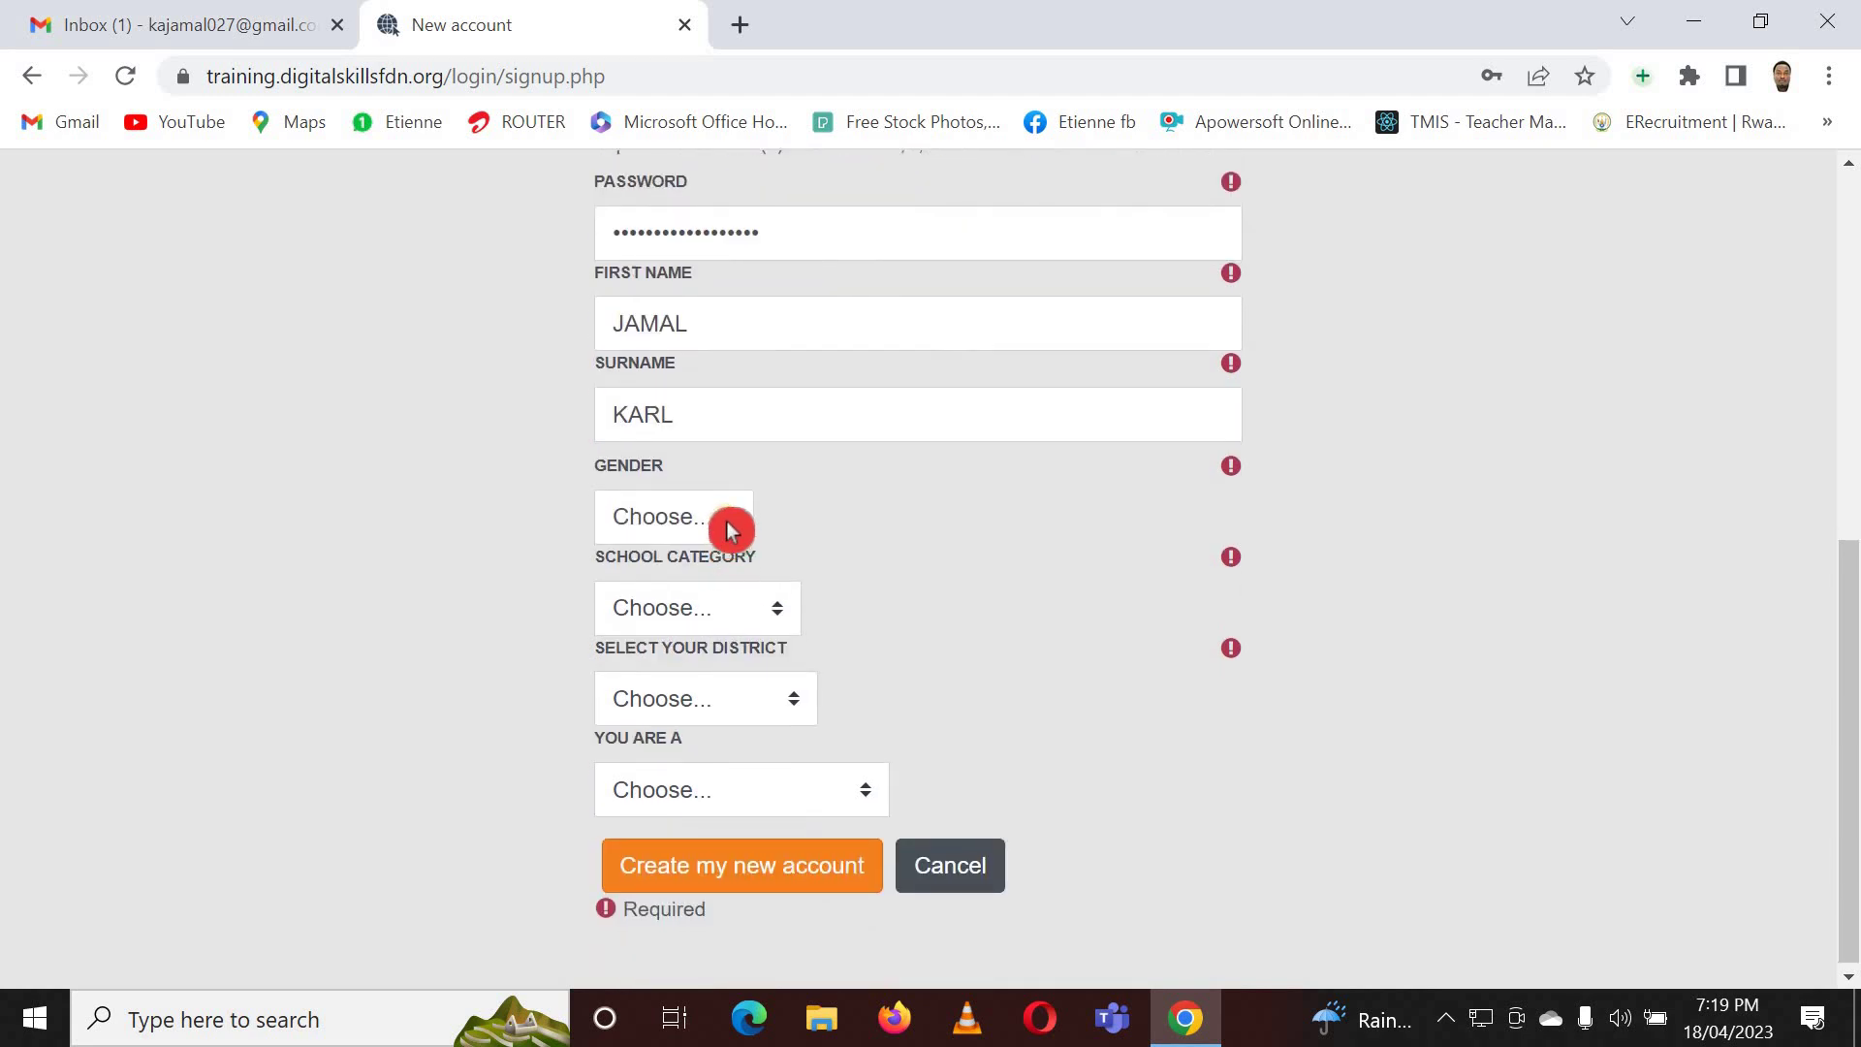
- Set gender to Male, school category to SECONDARY and district to KARONGI
left_click(731, 528)
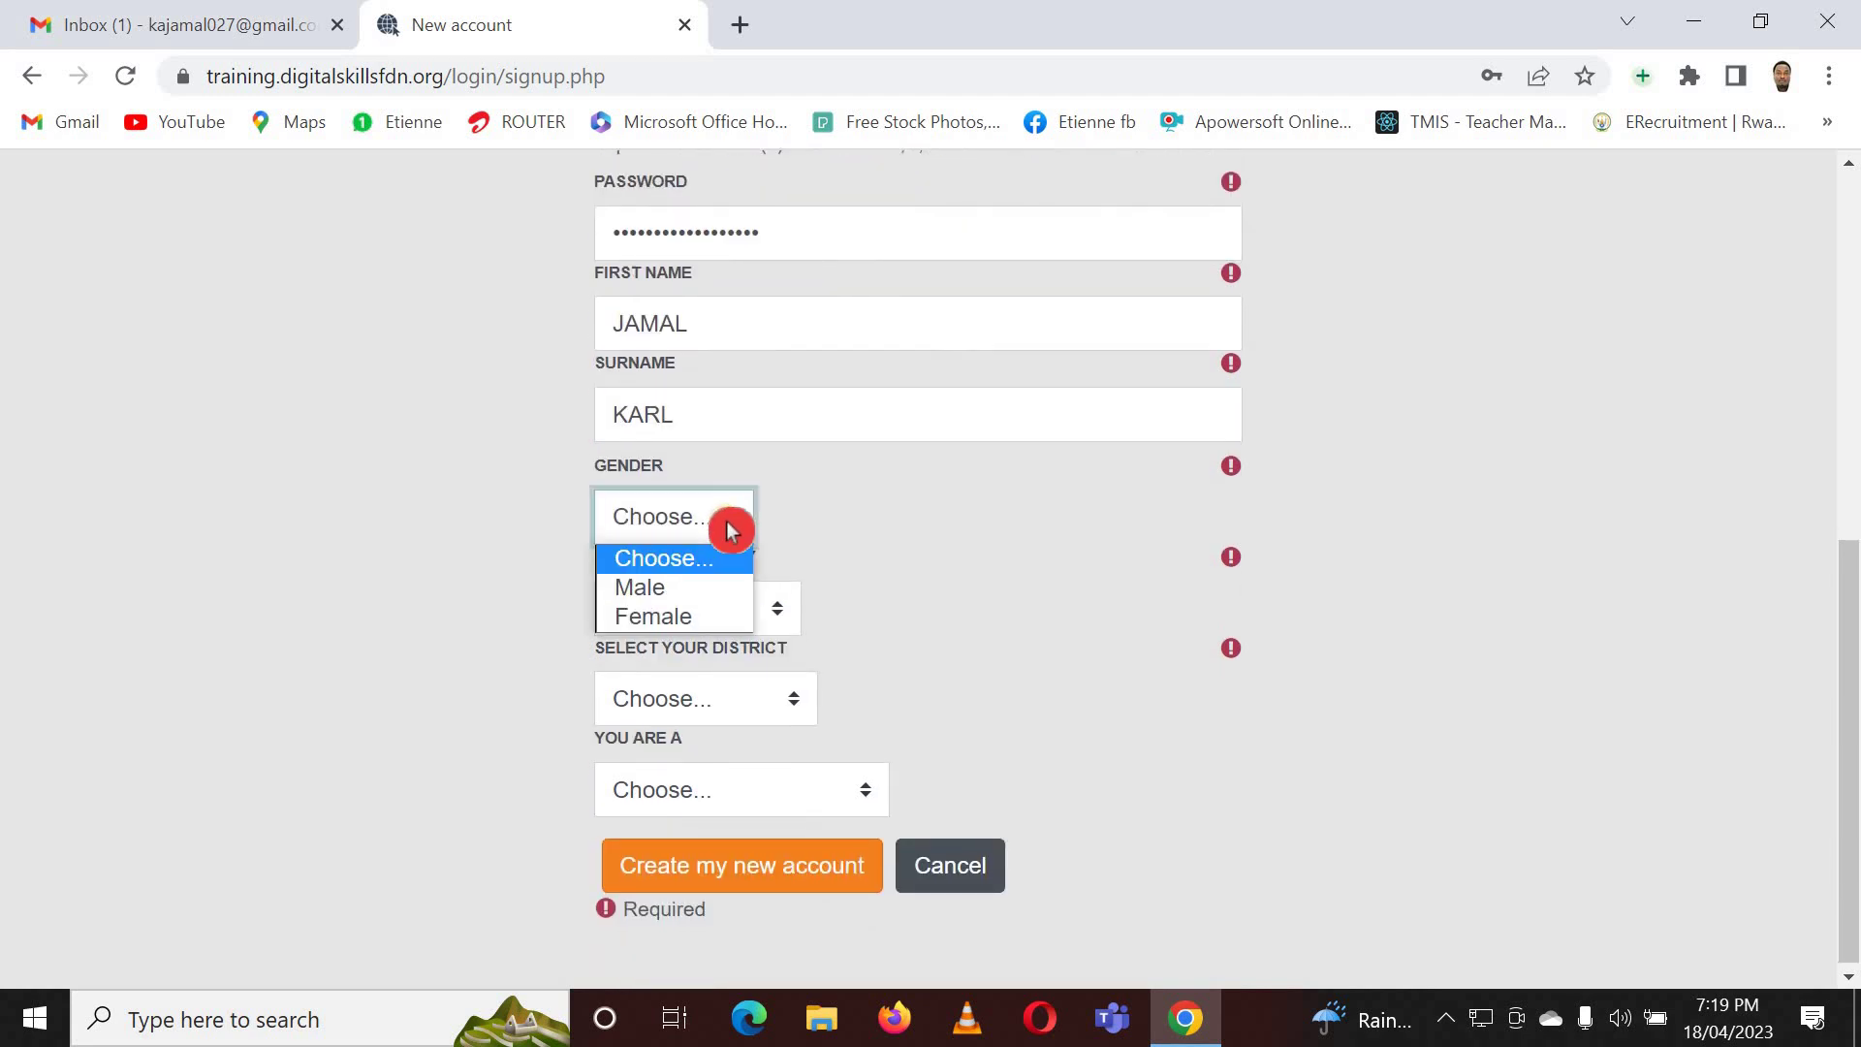
left_click(705, 594)
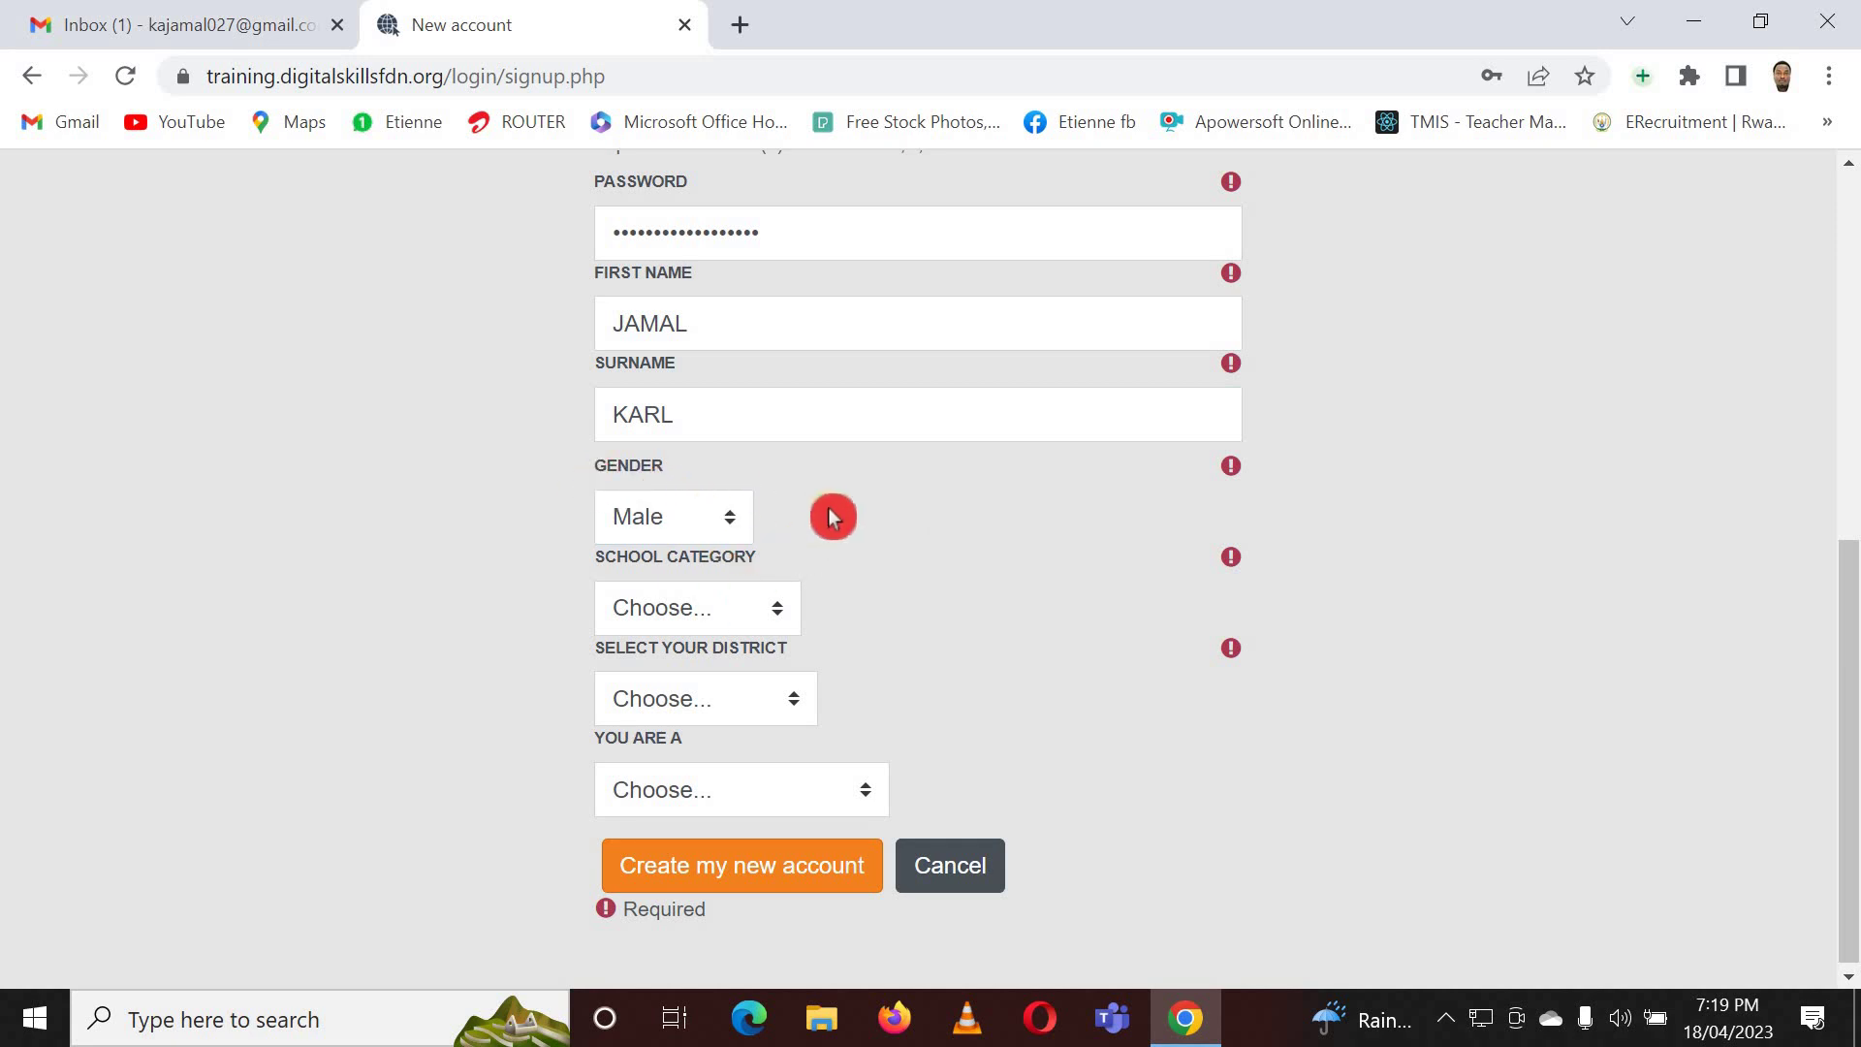
left_click(786, 616)
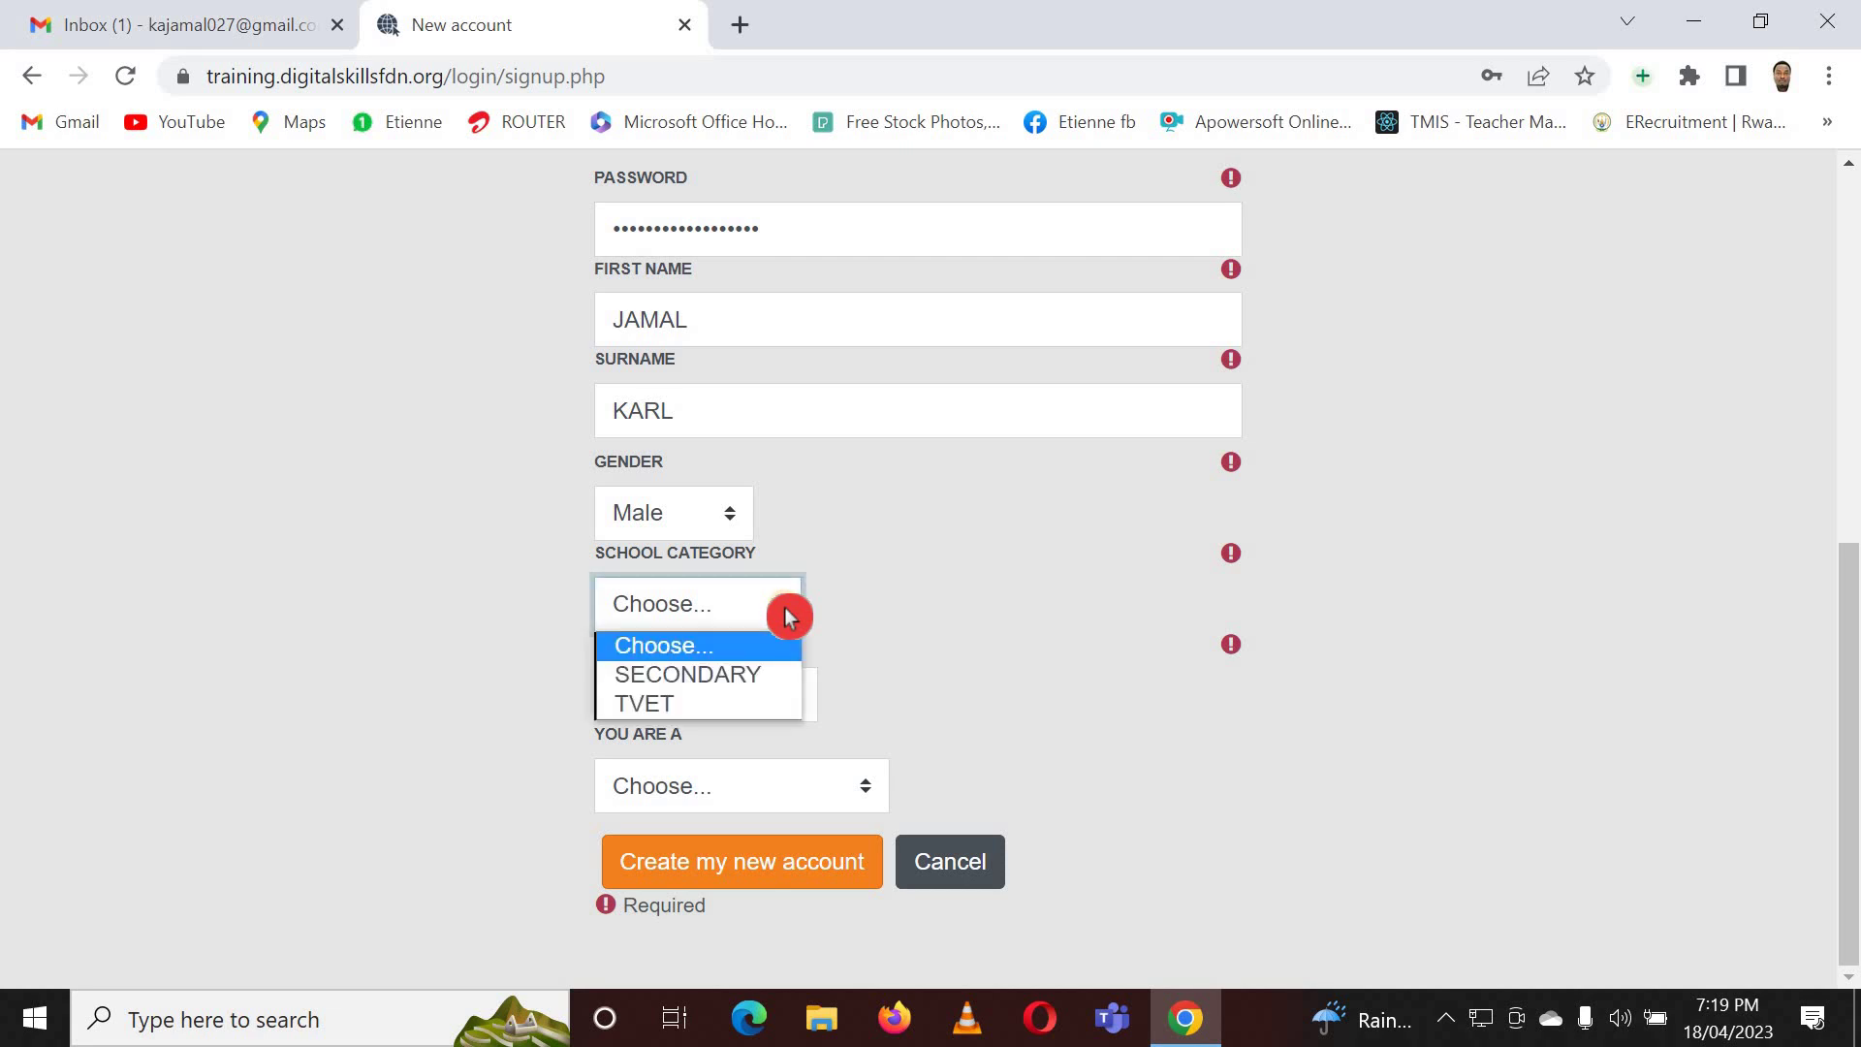
left_click(737, 673)
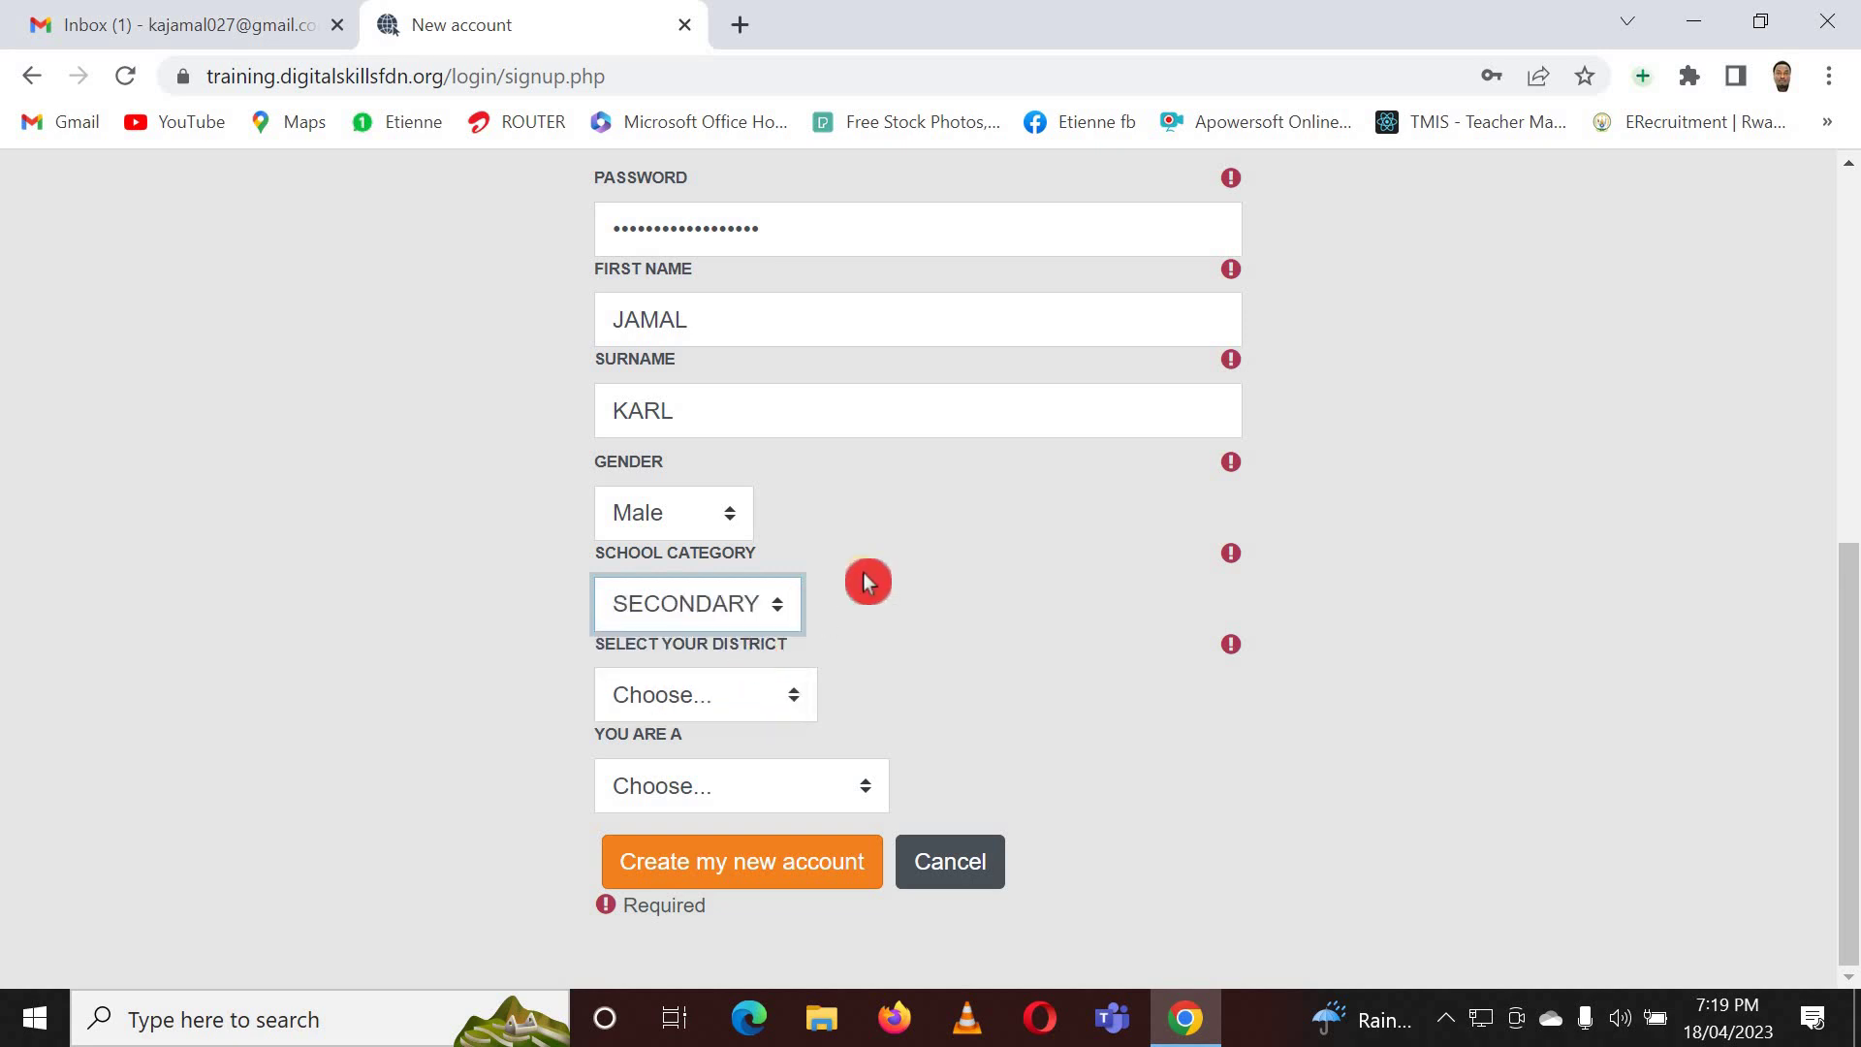
left_click(806, 706)
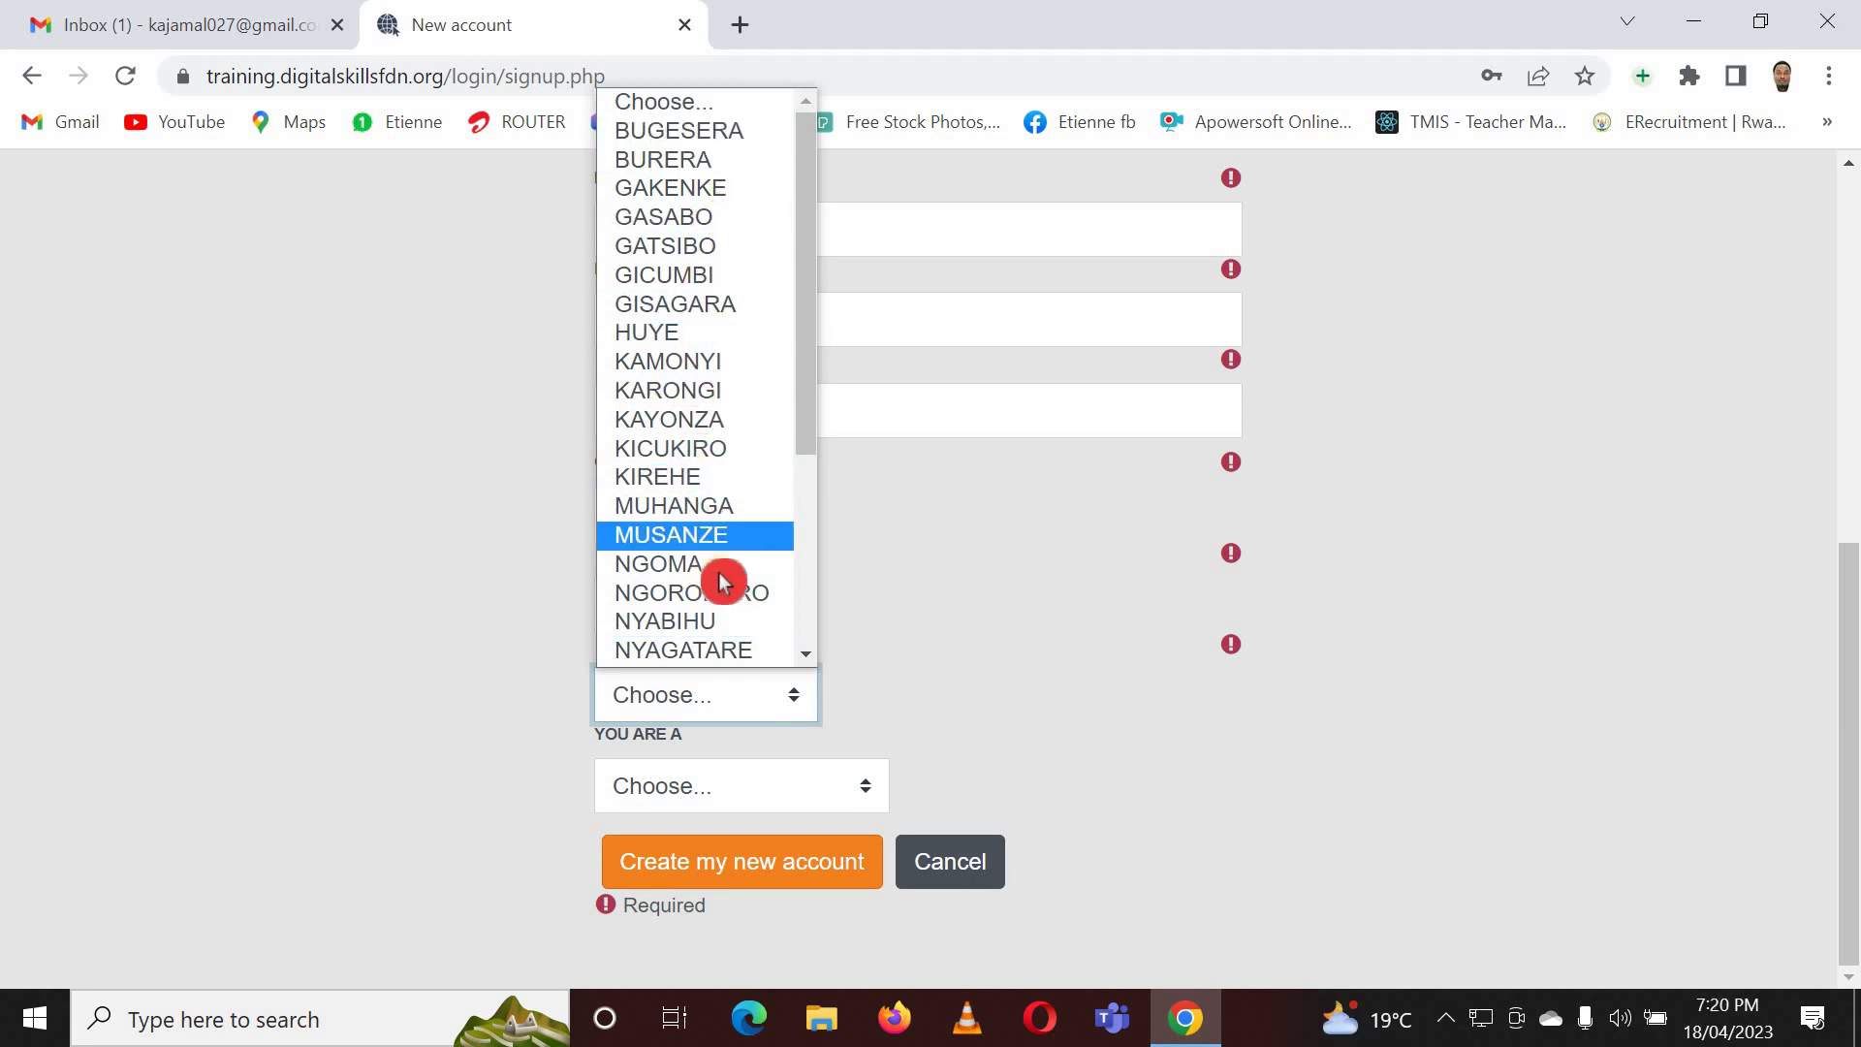
left_click(705, 392)
scroll(902, 665, "down", 1)
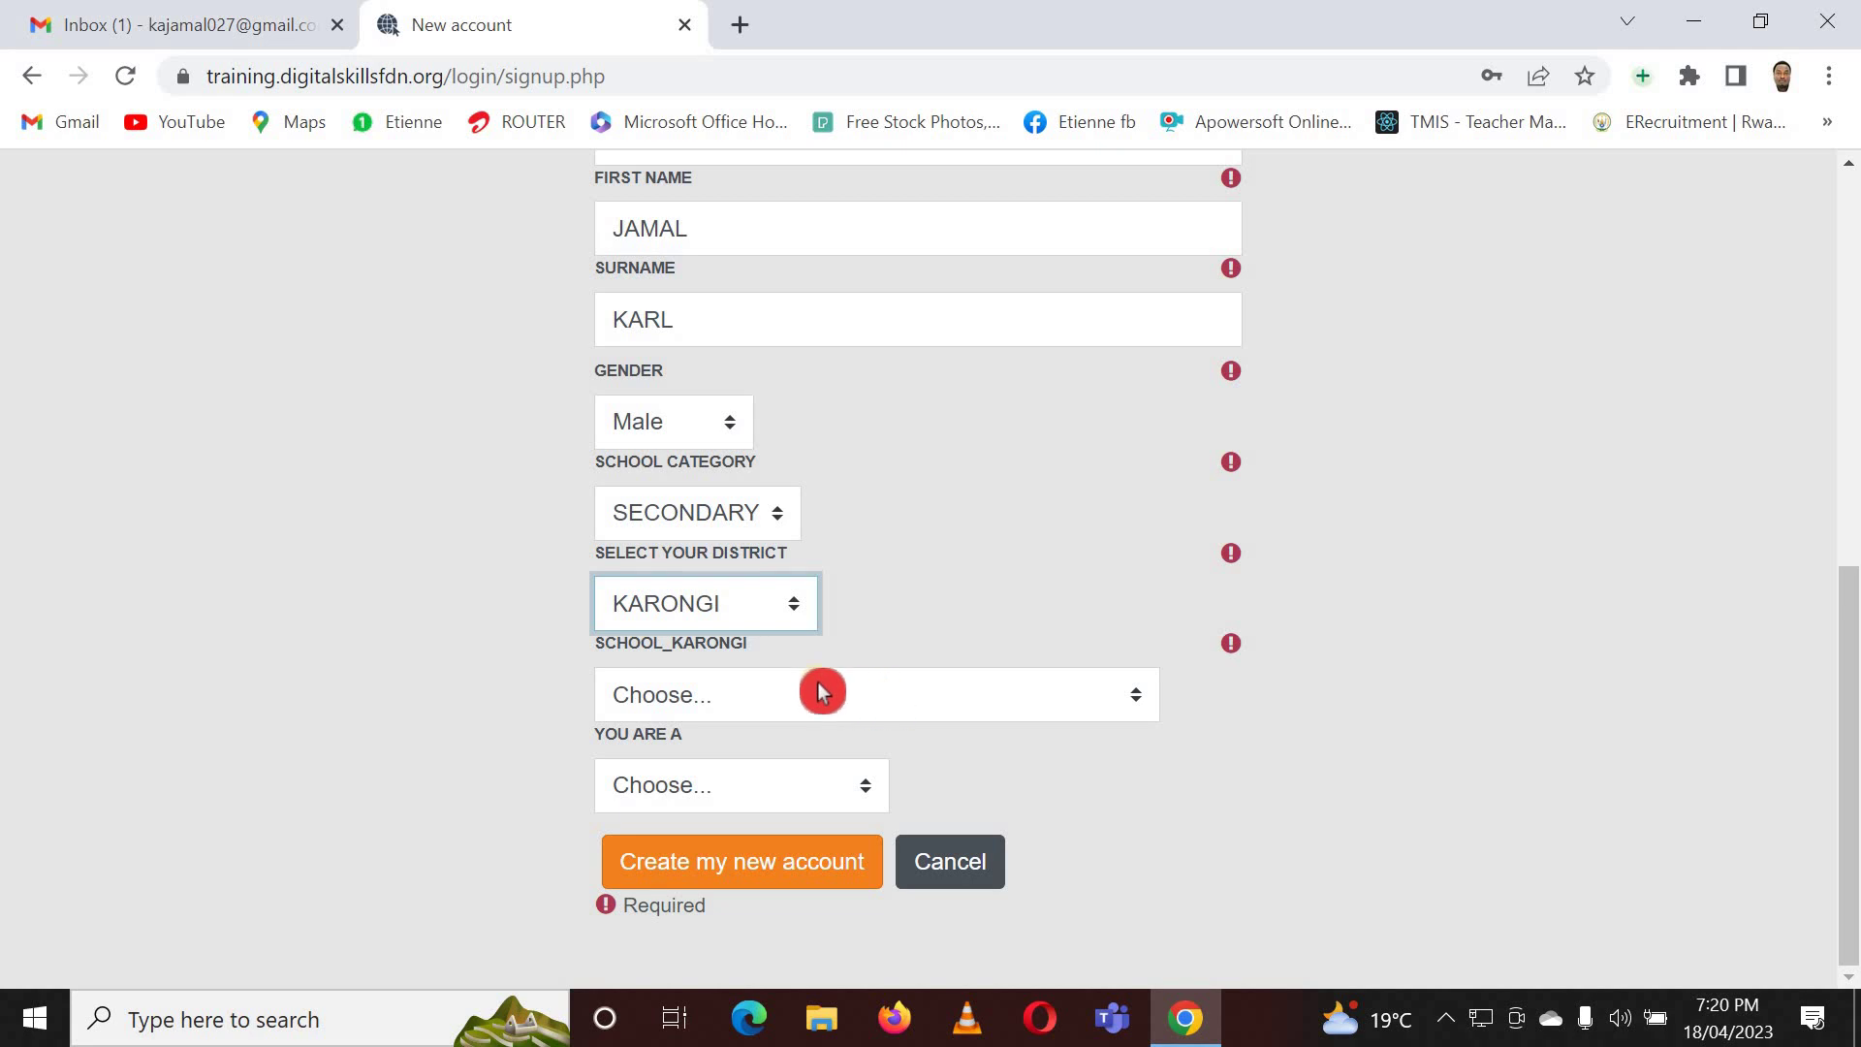
- Select GS ST MICHEL DE MUBUGA as the school, clearing and re-picking it once
left_click(866, 696)
scroll(826, 485, "down", 4)
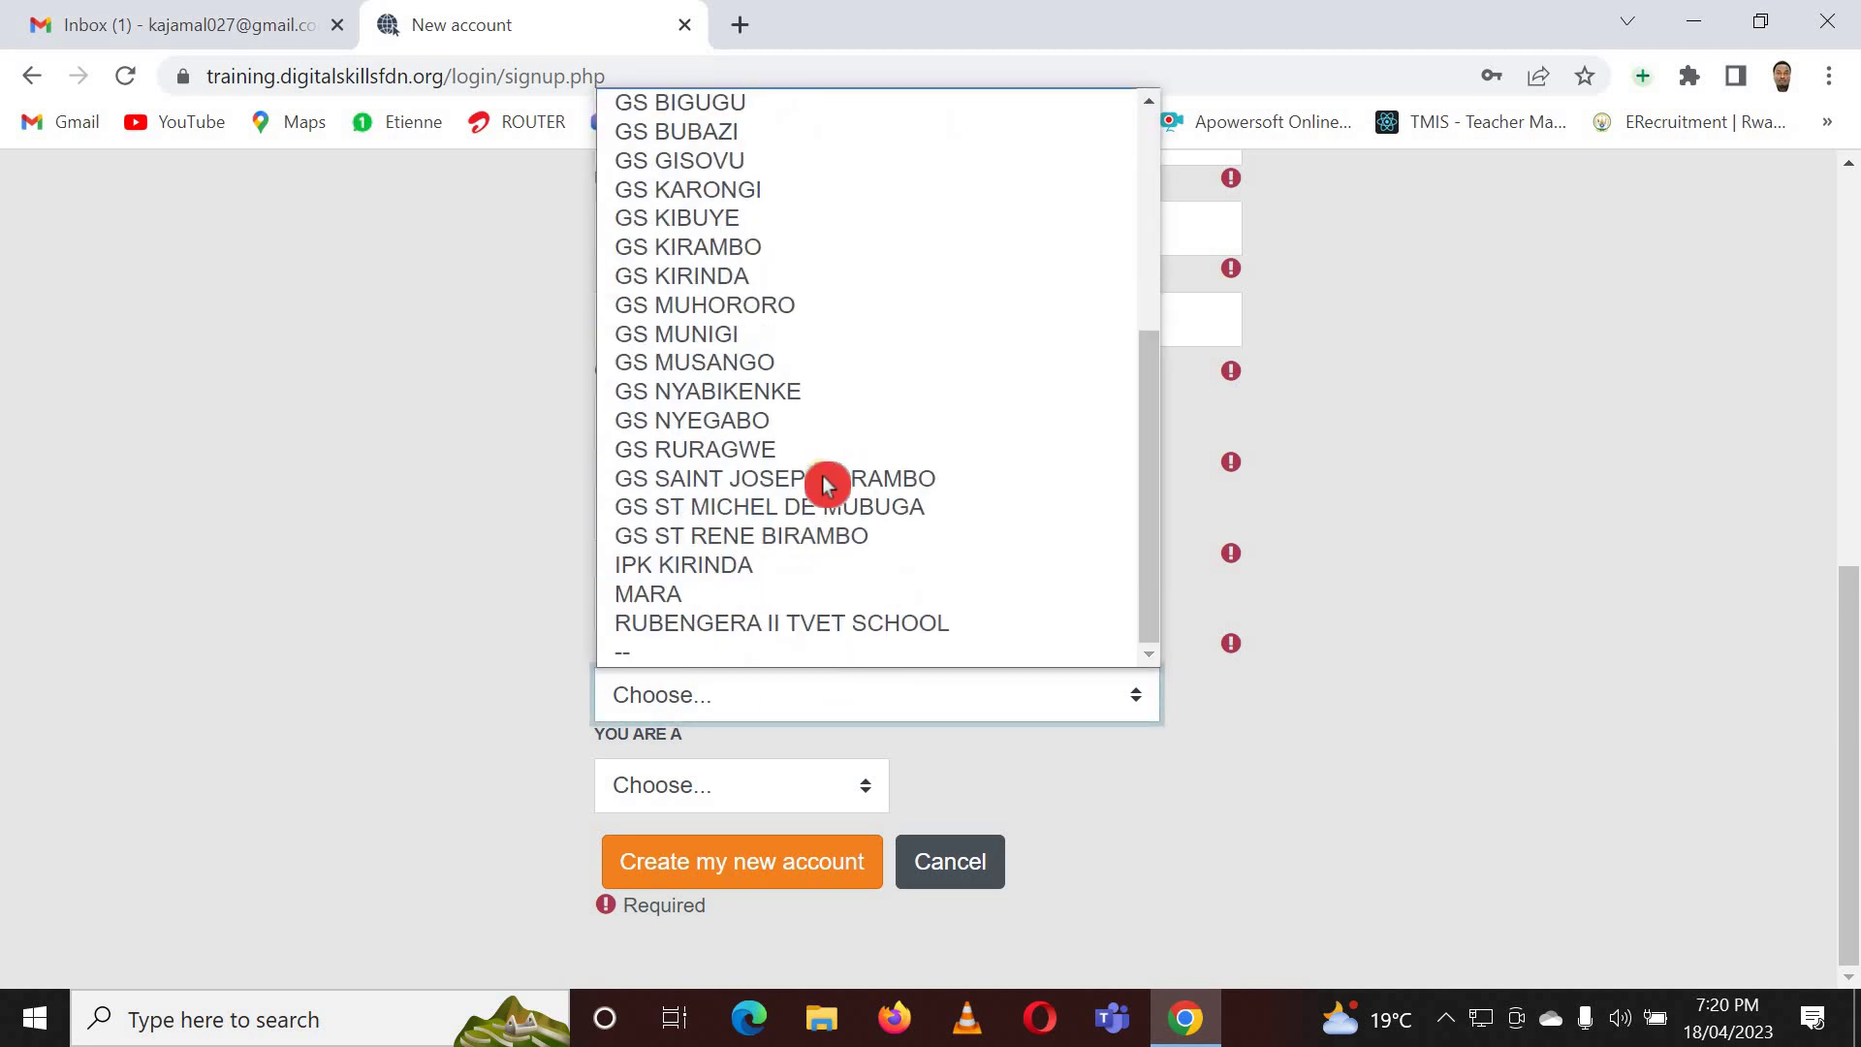
scroll(876, 511, "up", 5)
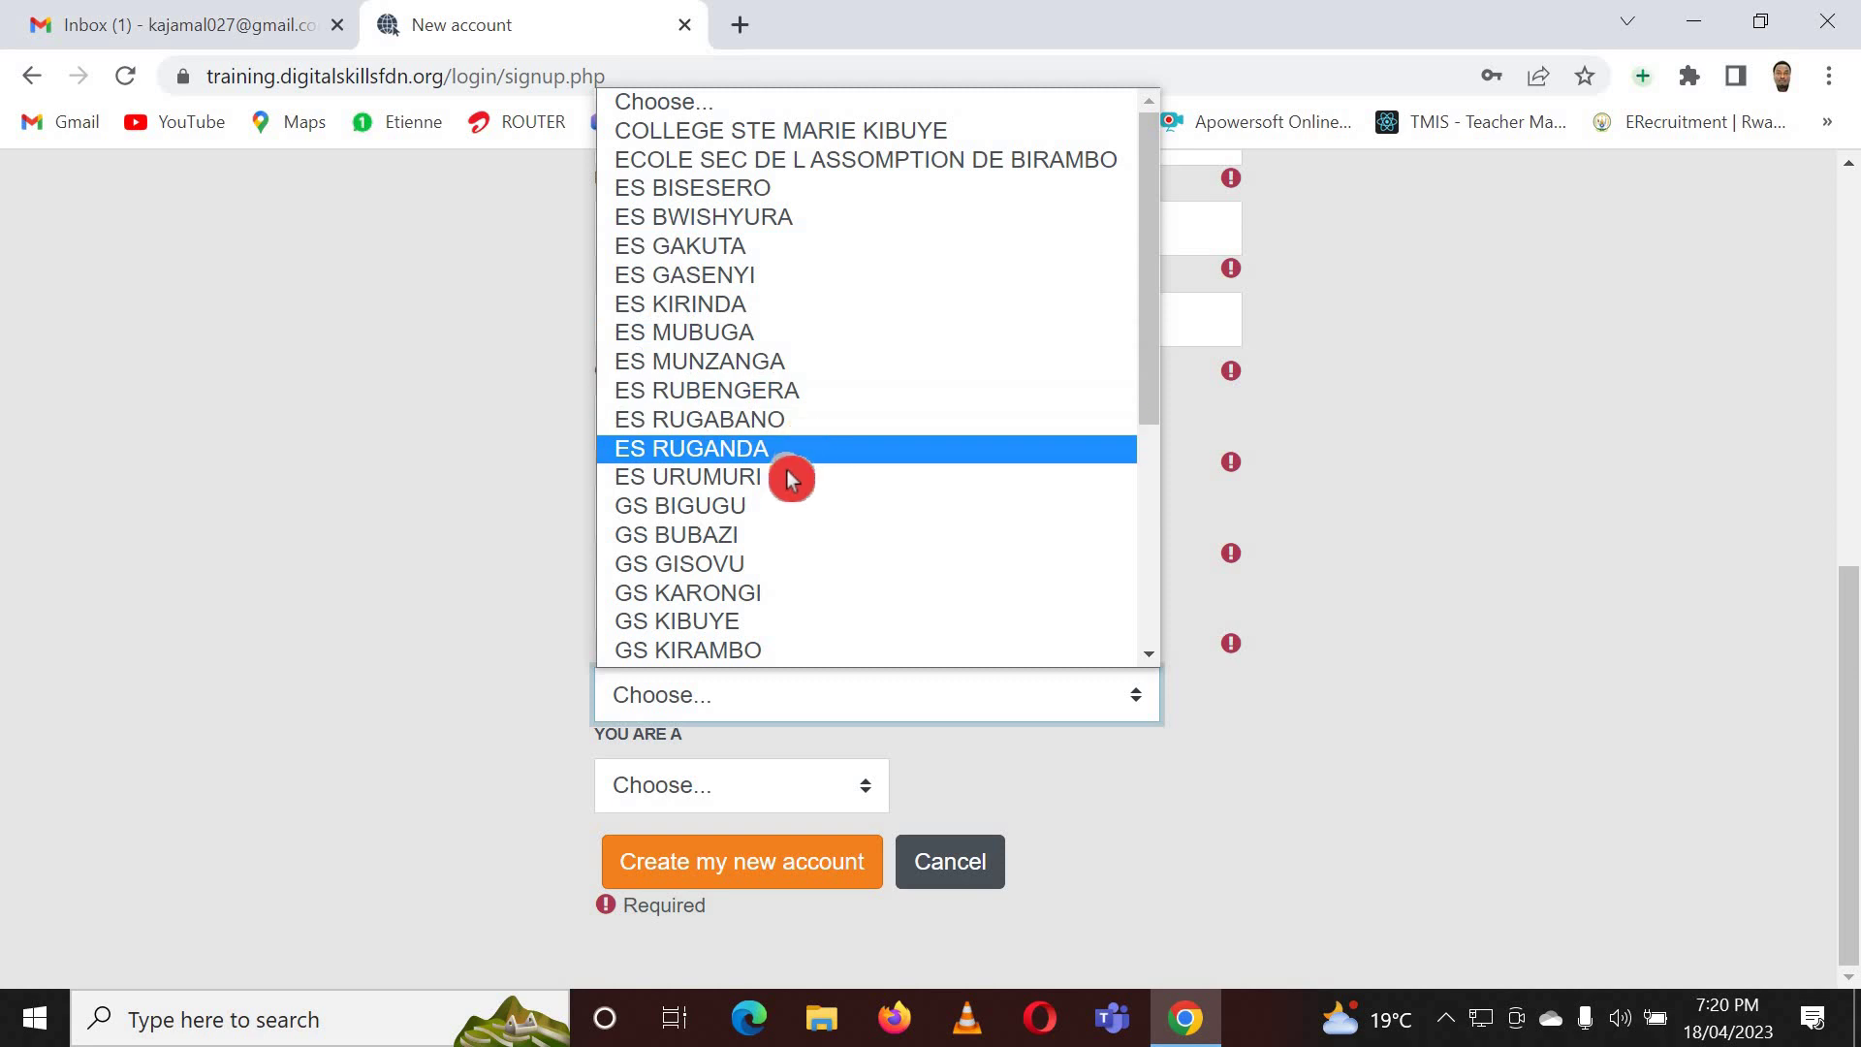
scroll(782, 473, "down", 5)
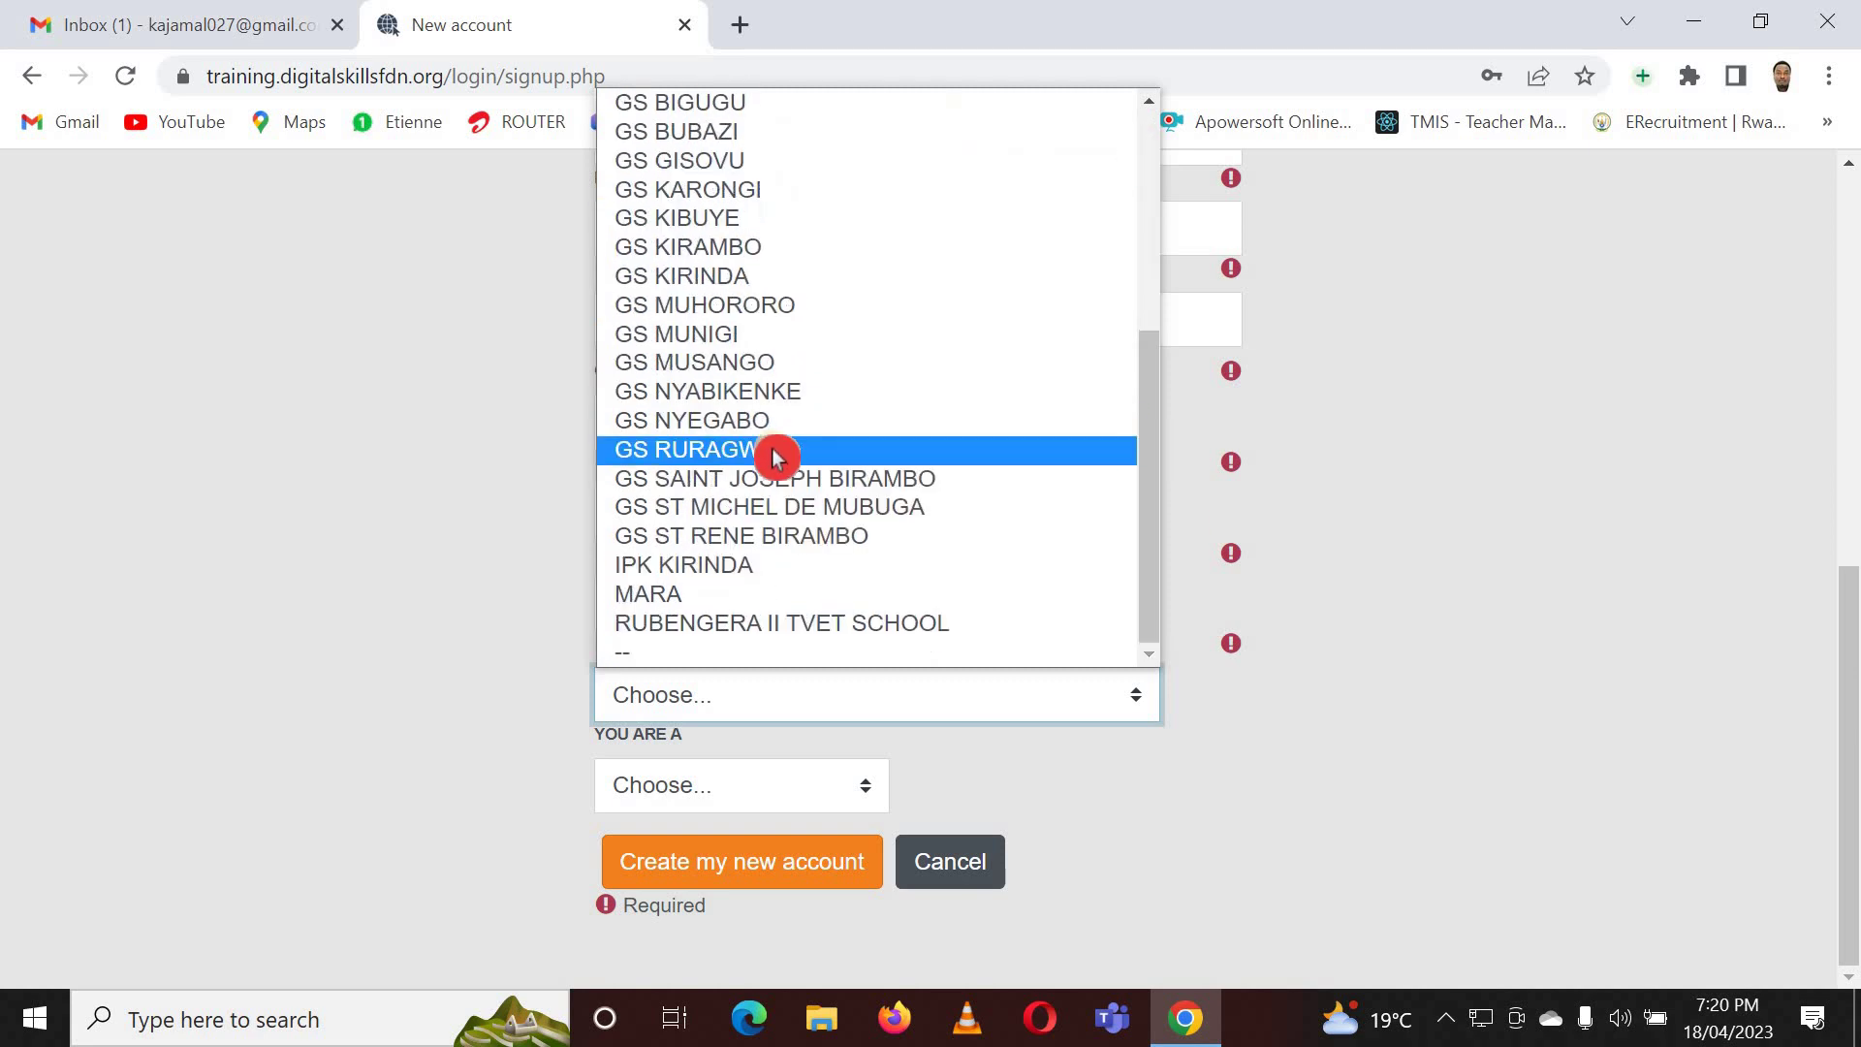
left_click(885, 509)
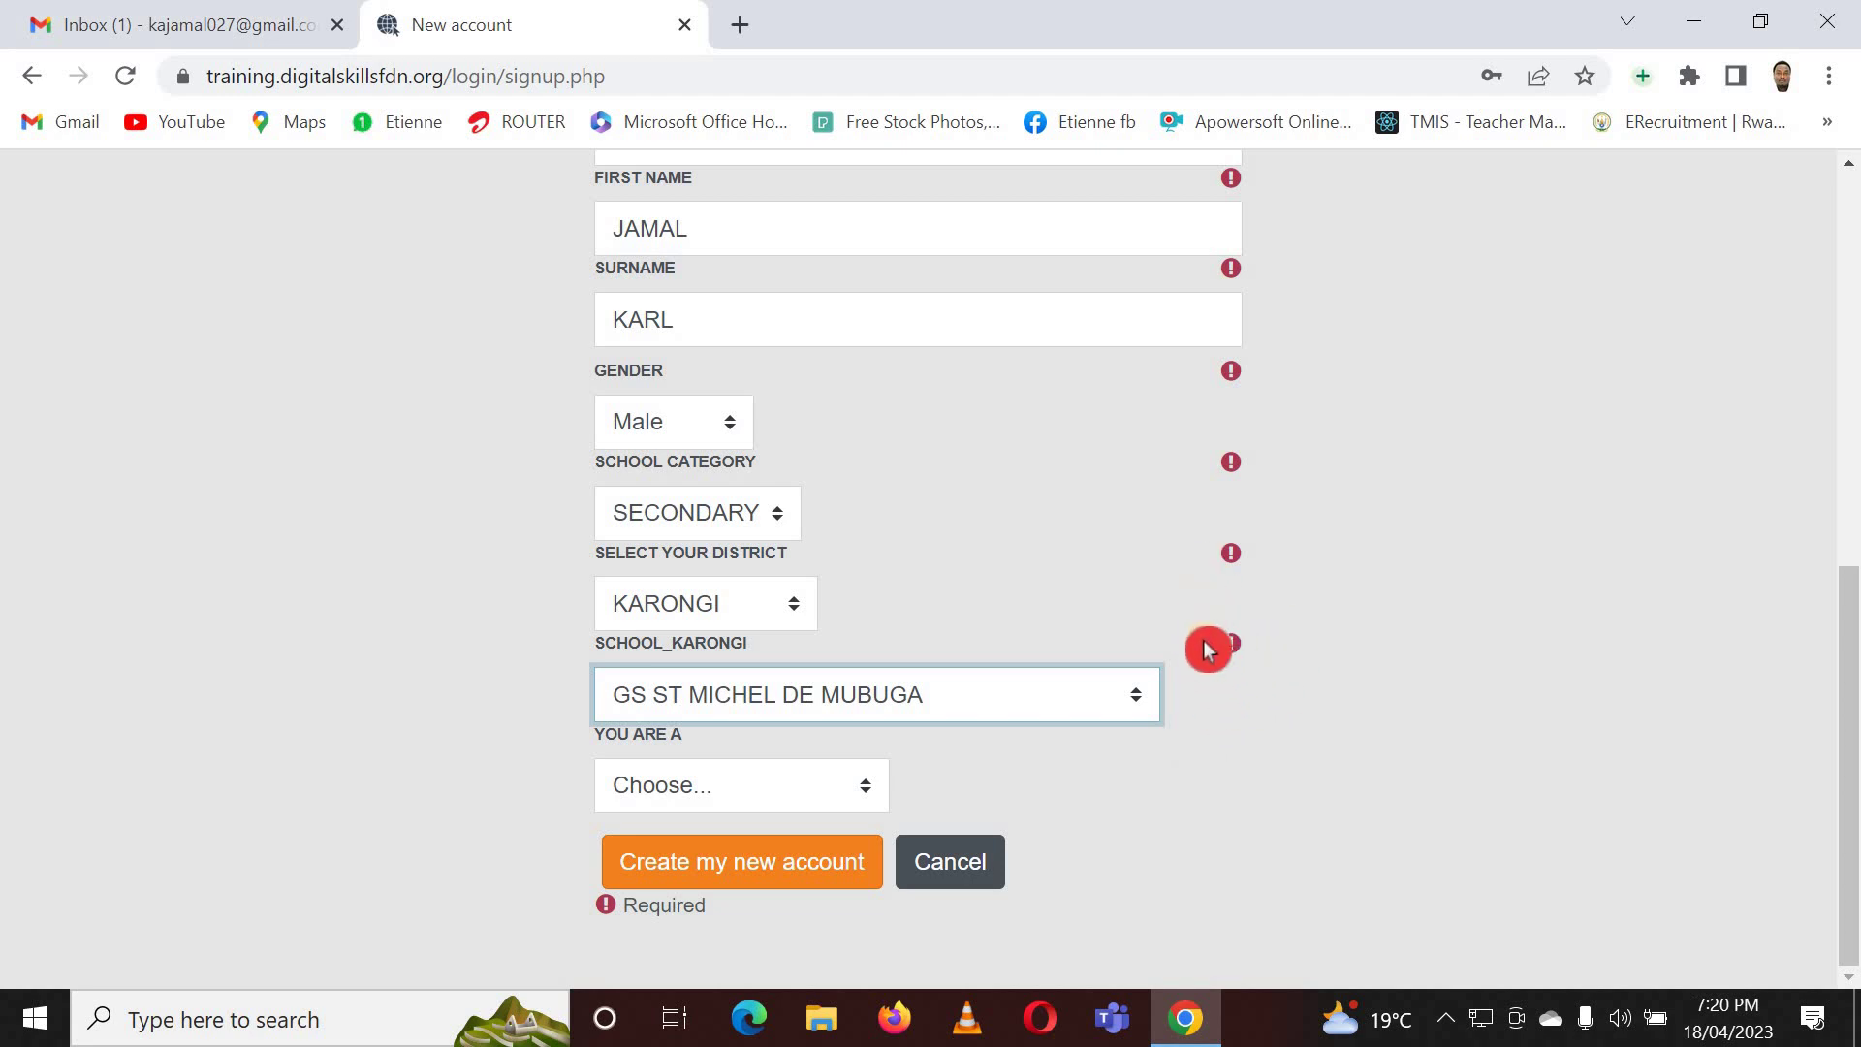
left_click(1140, 700)
scroll(930, 332, "up", 3)
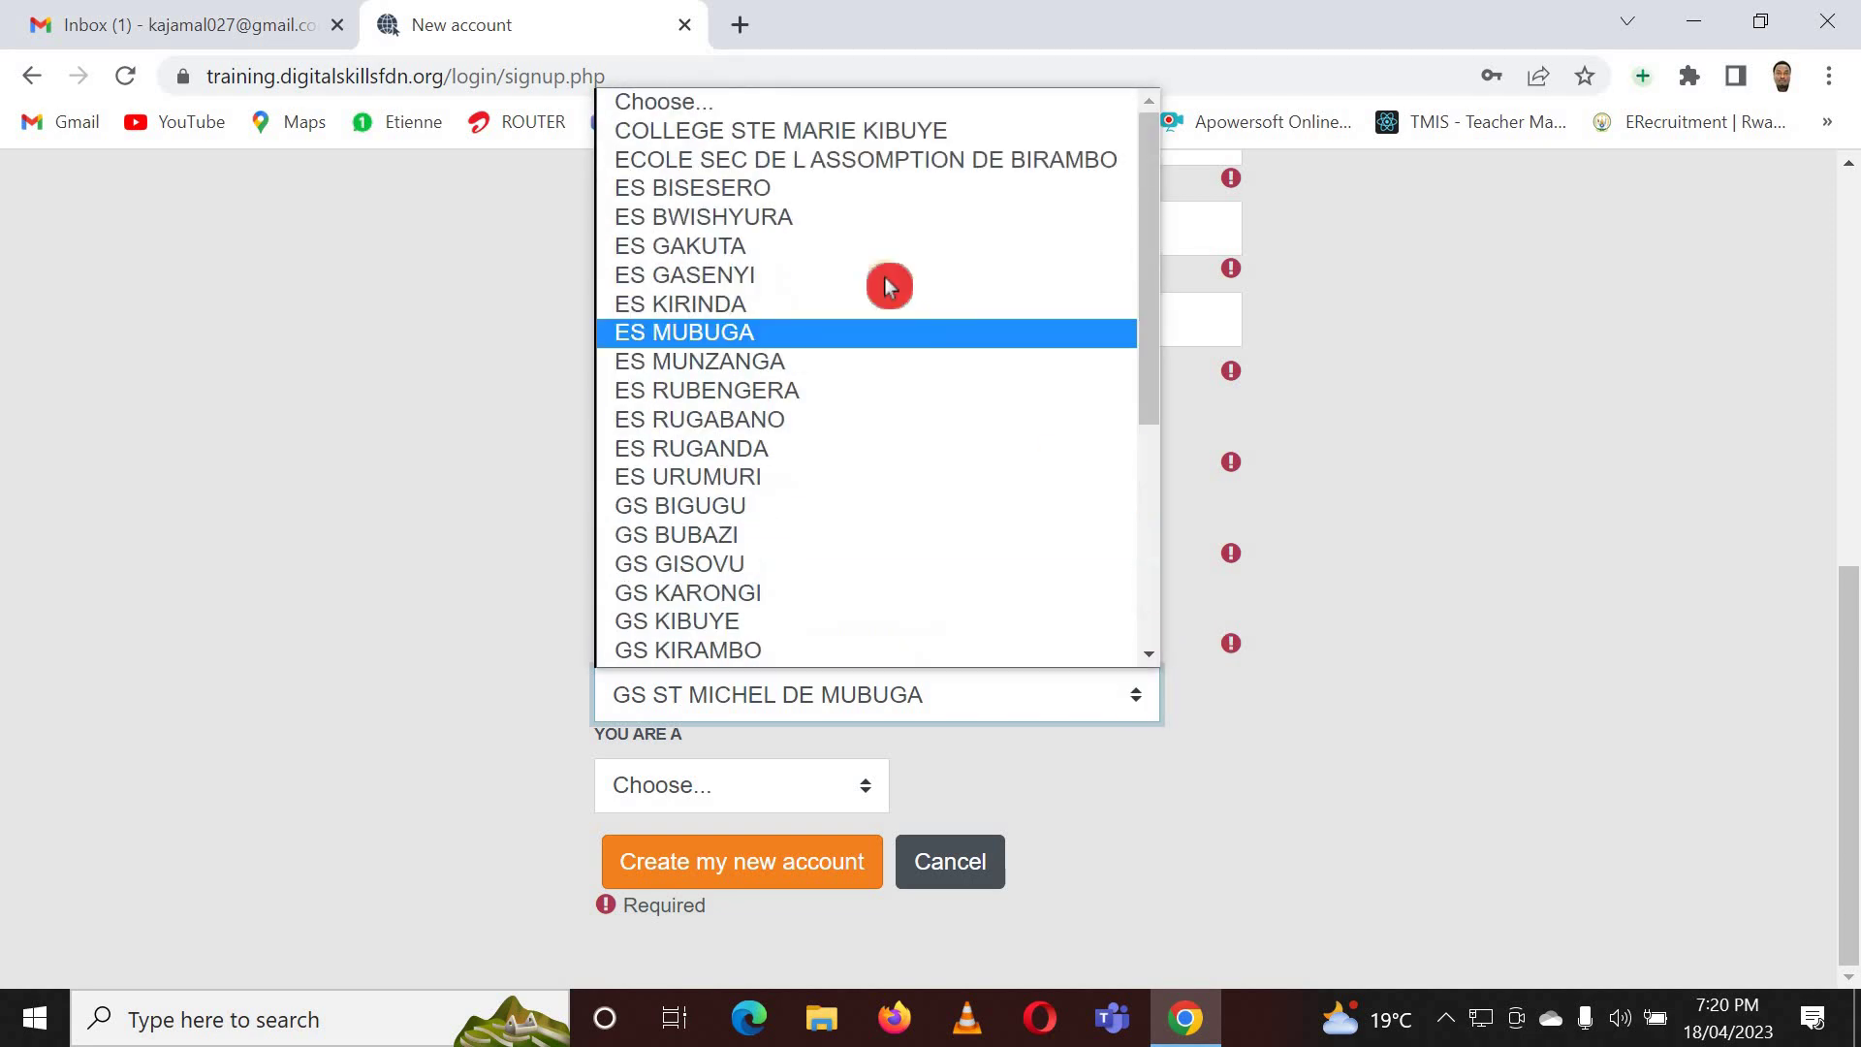
left_click(748, 102)
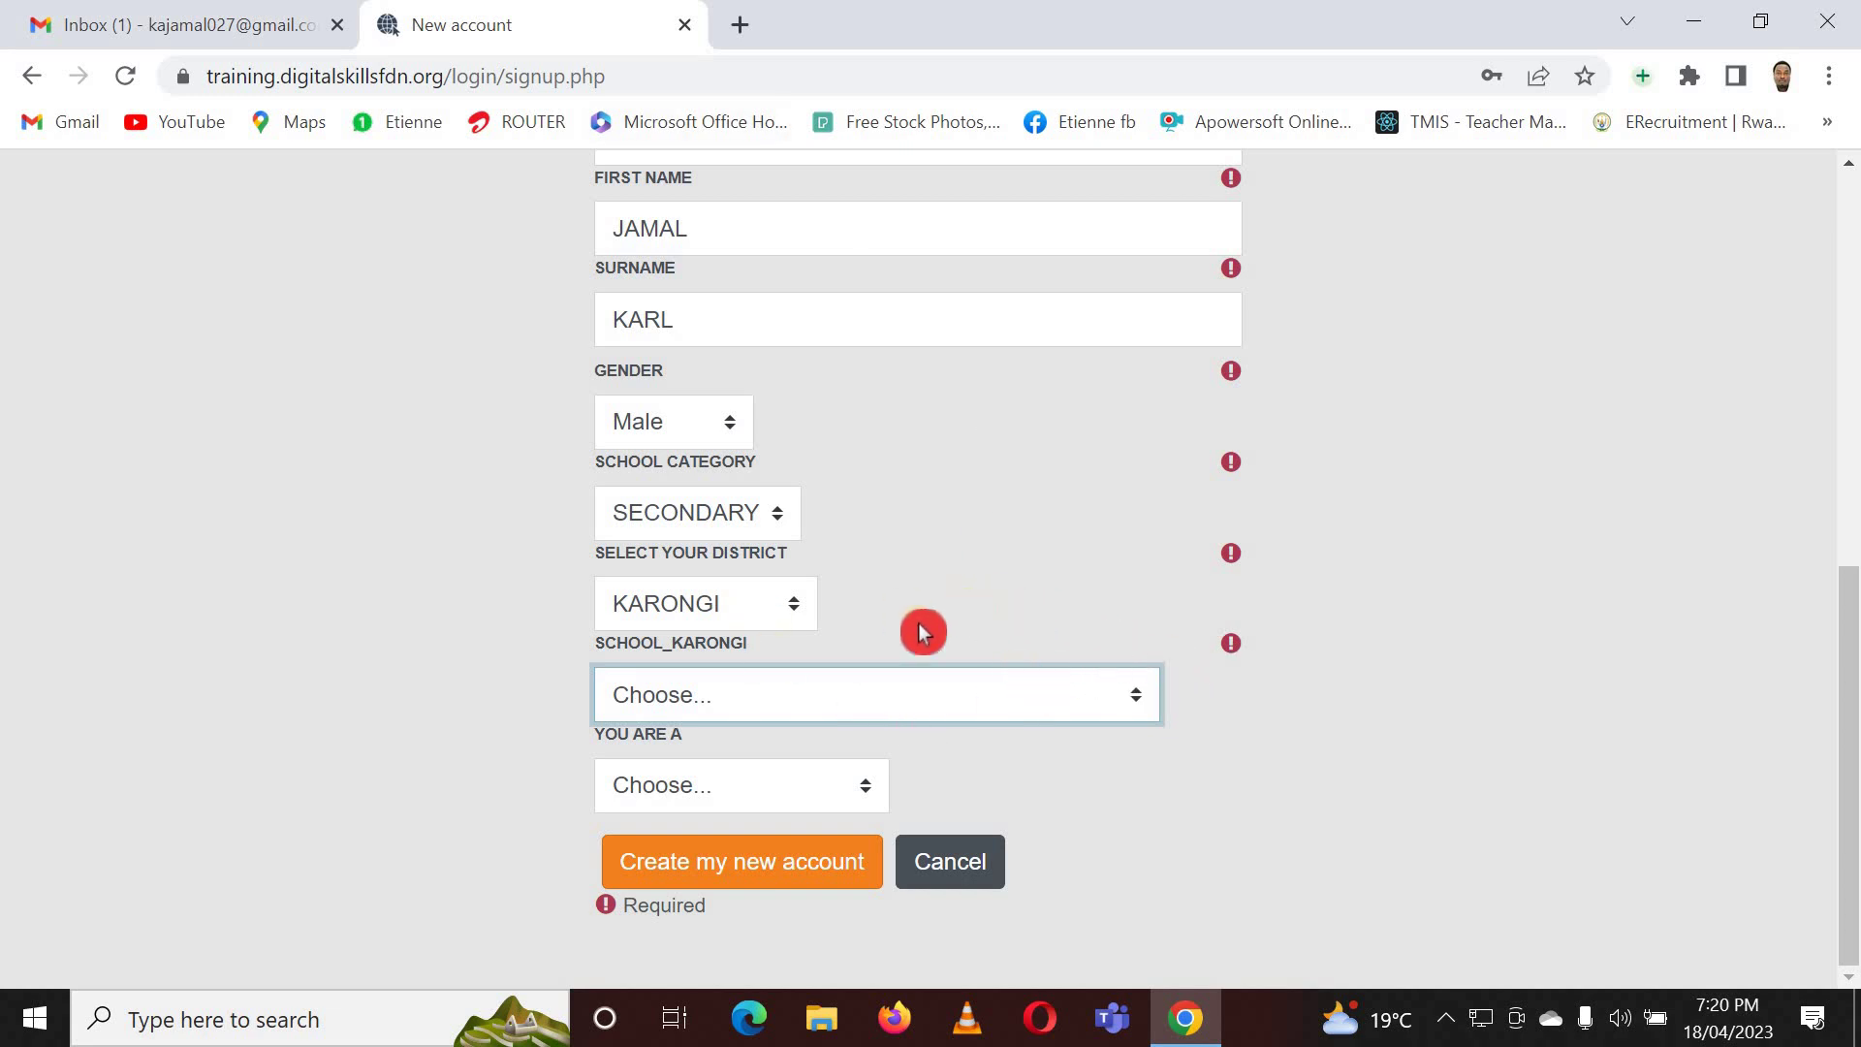
left_click(1135, 699)
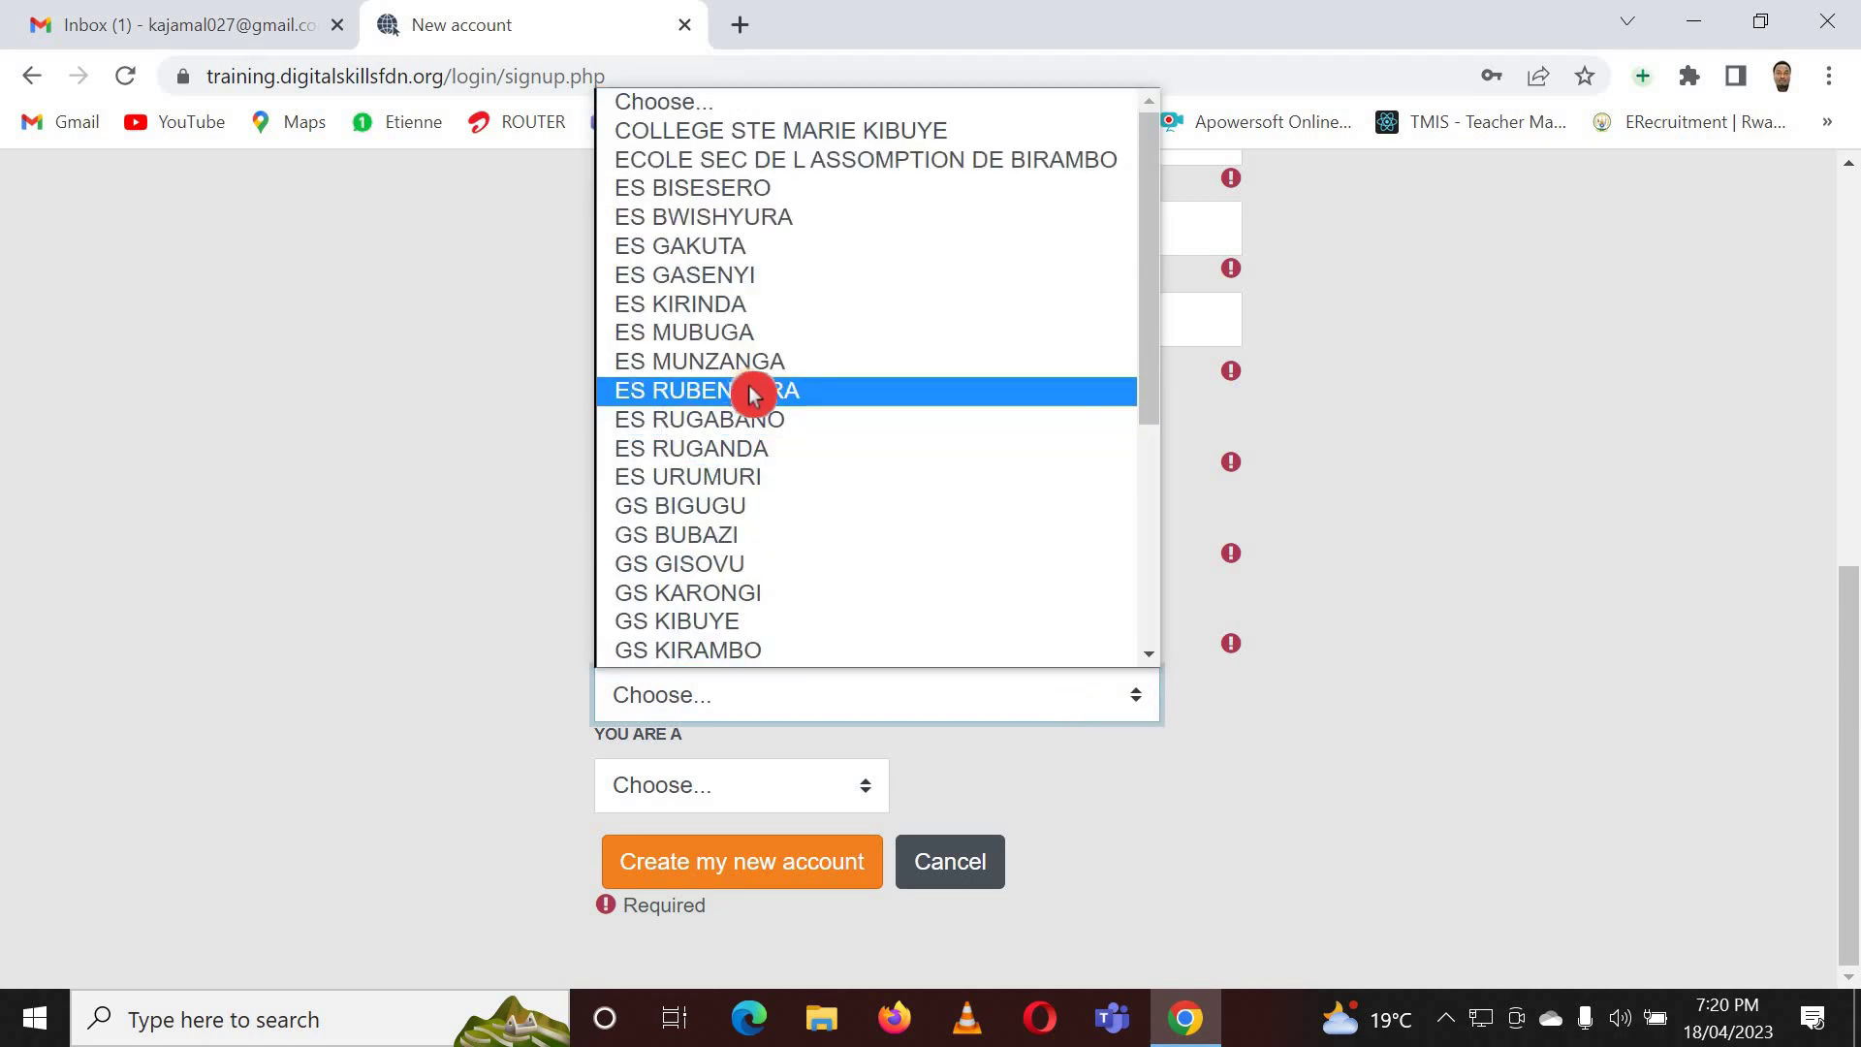
scroll(755, 395, "down", 3)
scroll(754, 394, "down", 2)
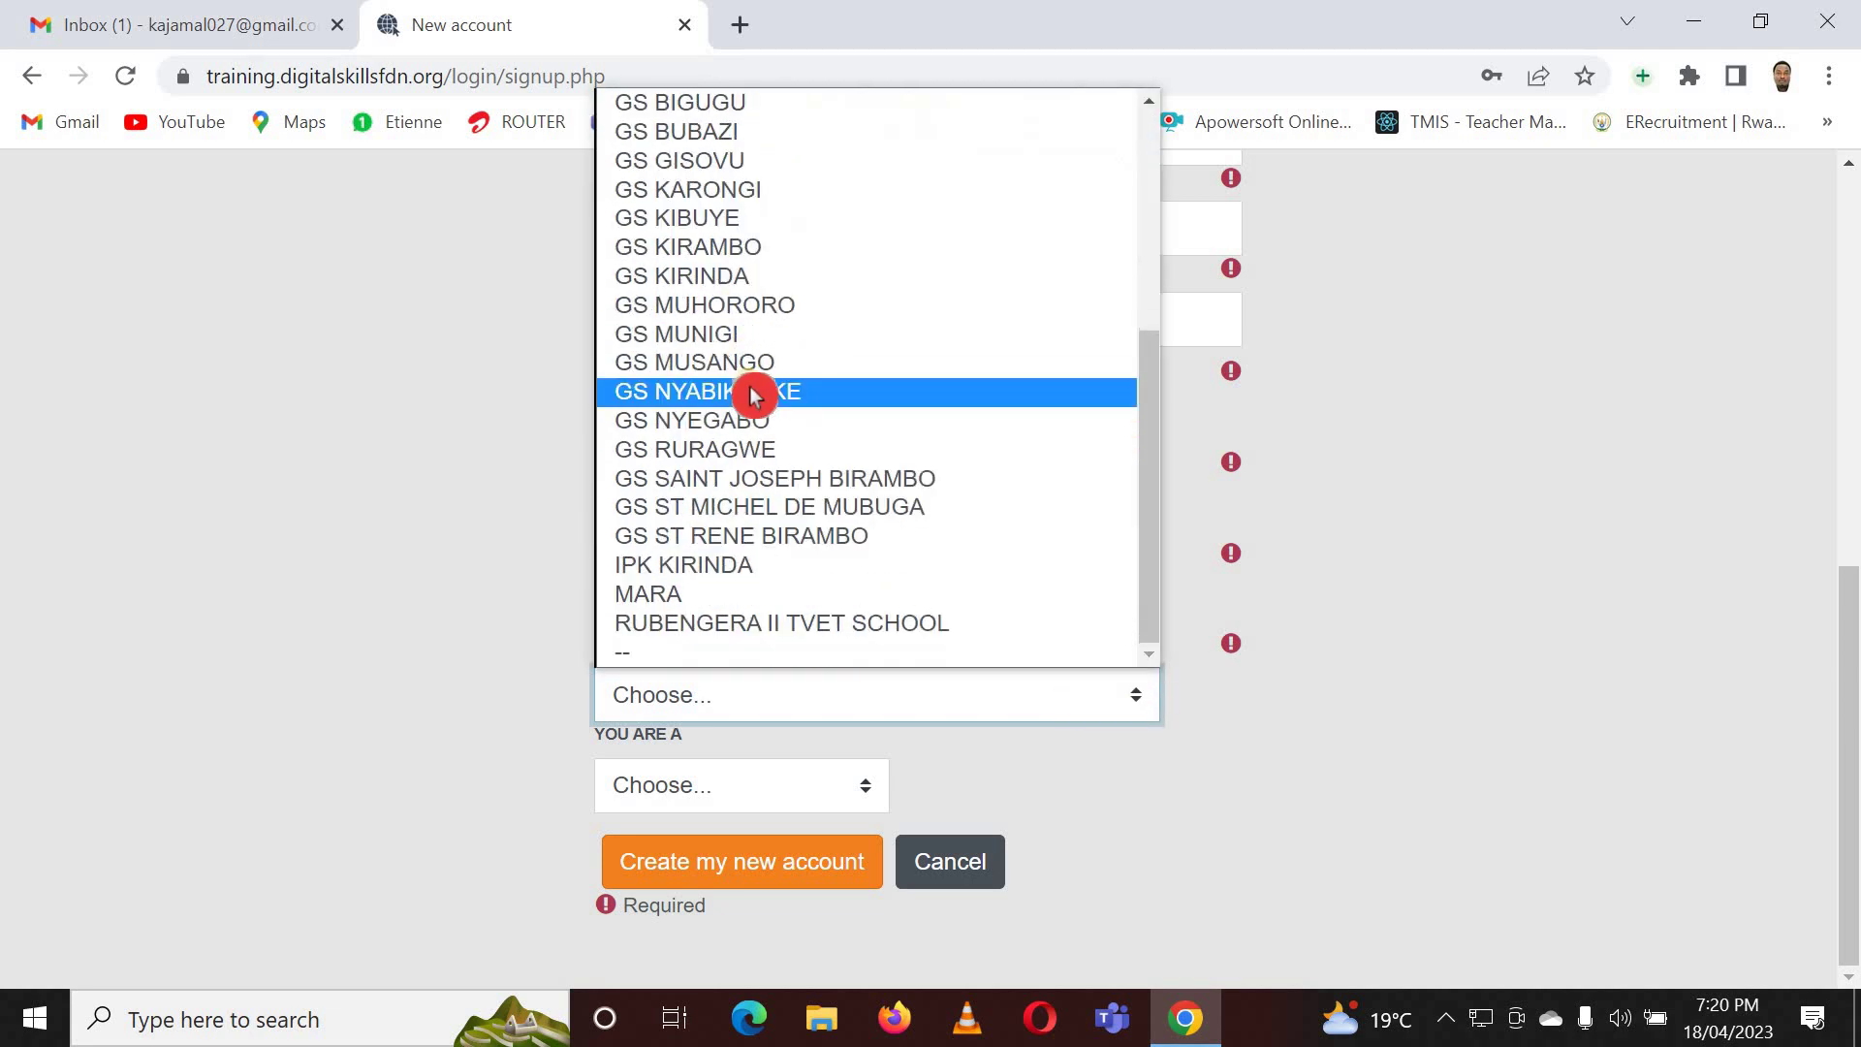
left_click(851, 508)
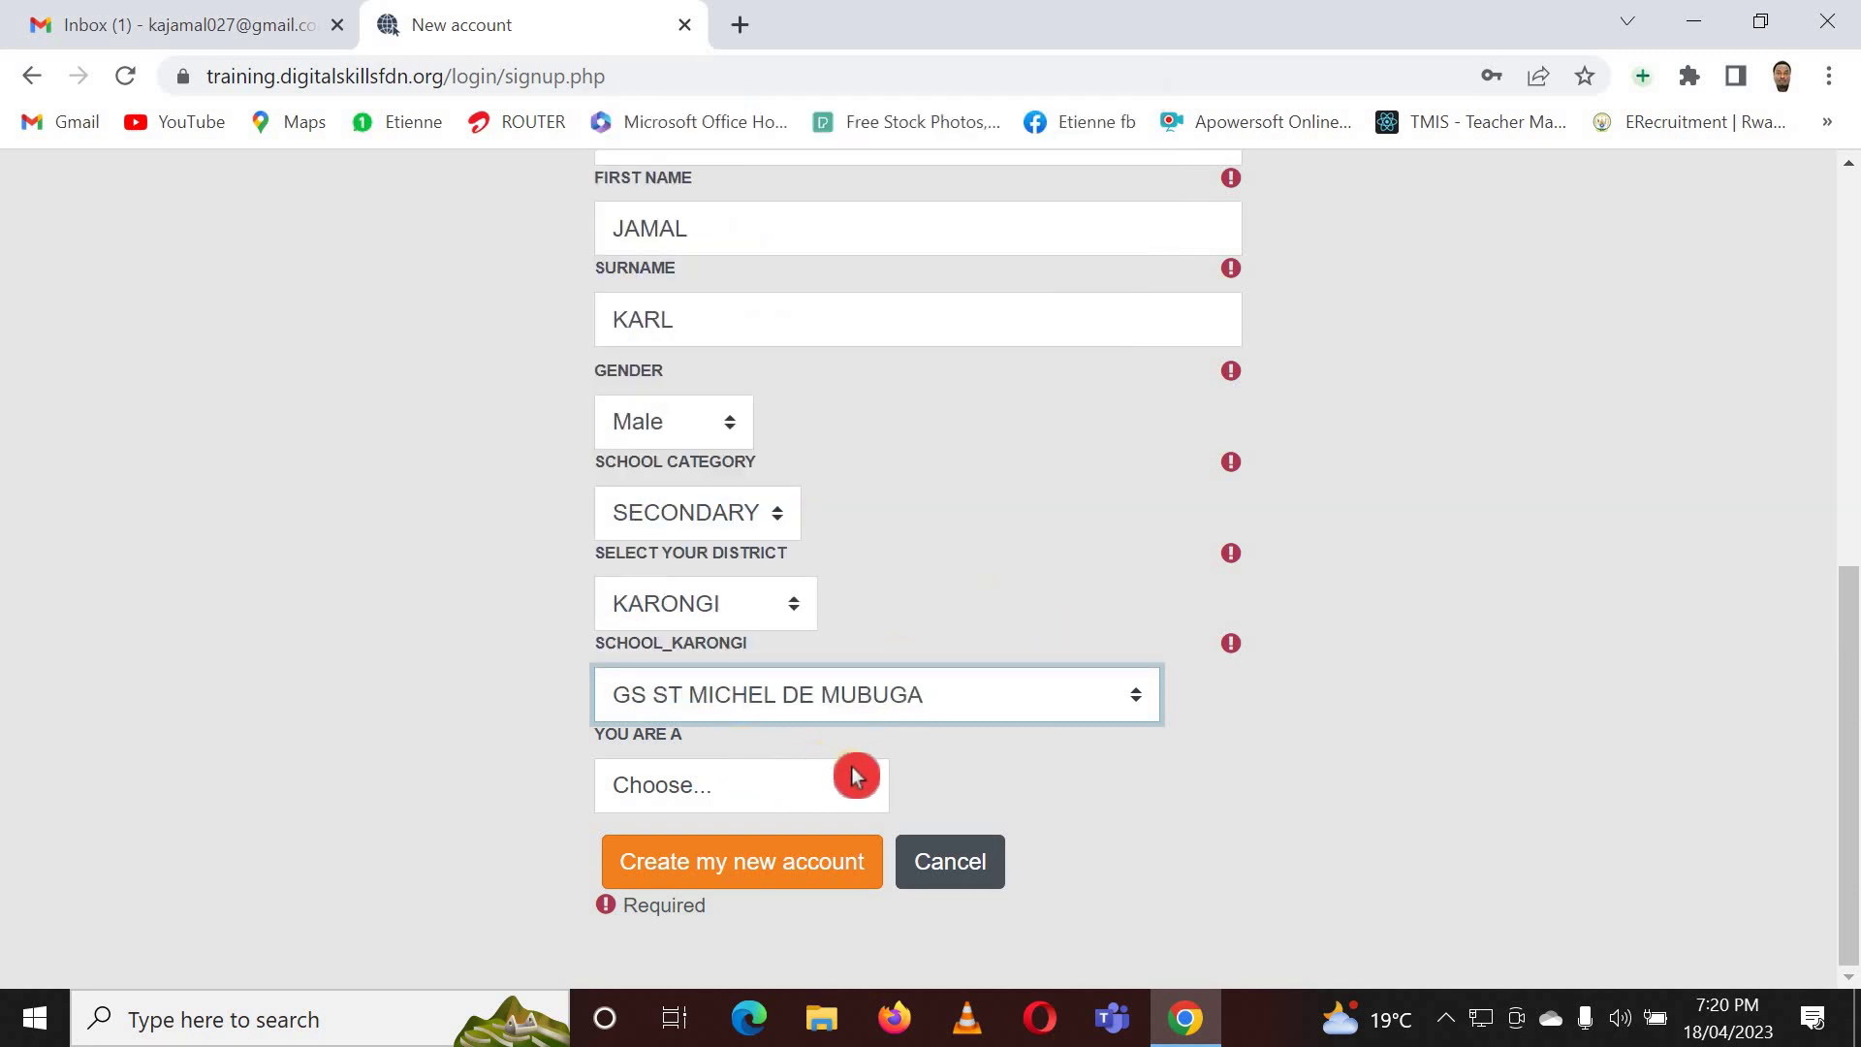
left_click(863, 785)
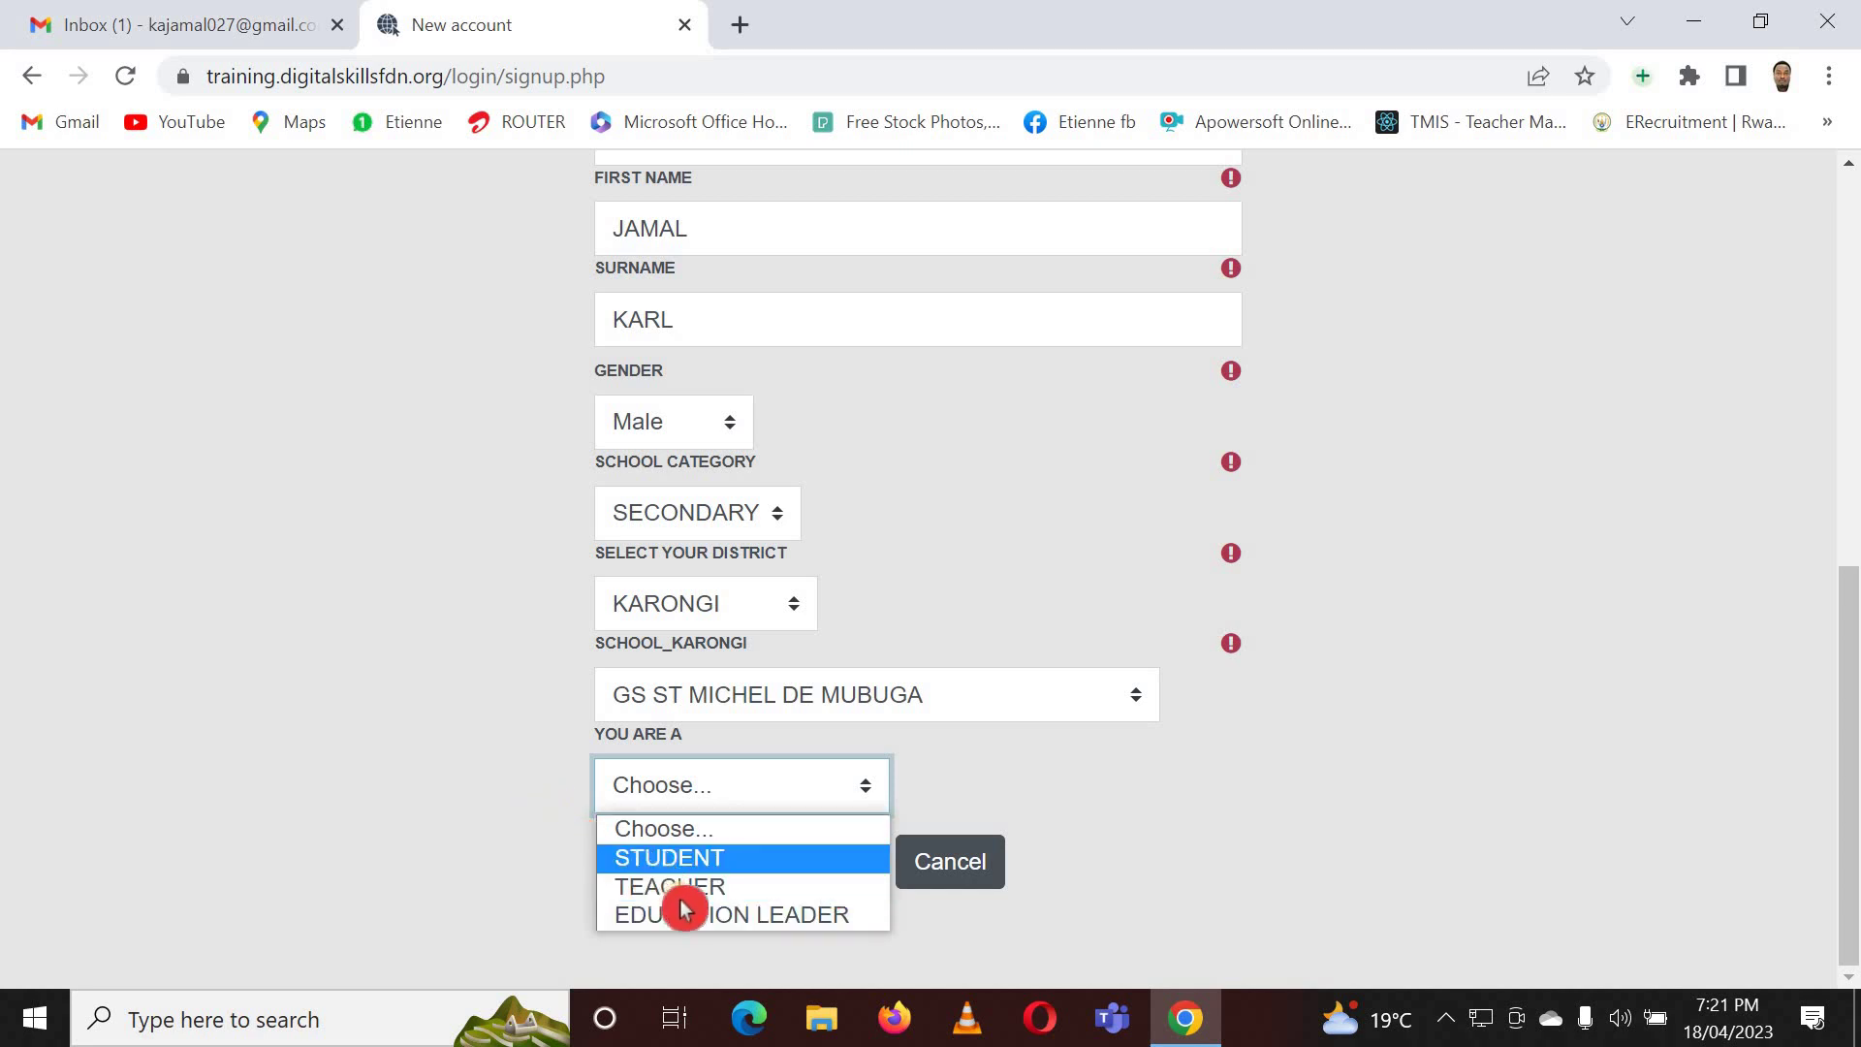
- Try EDUCATION LEADER as the role, then switch to STUDENT with grade S6
left_click(742, 917)
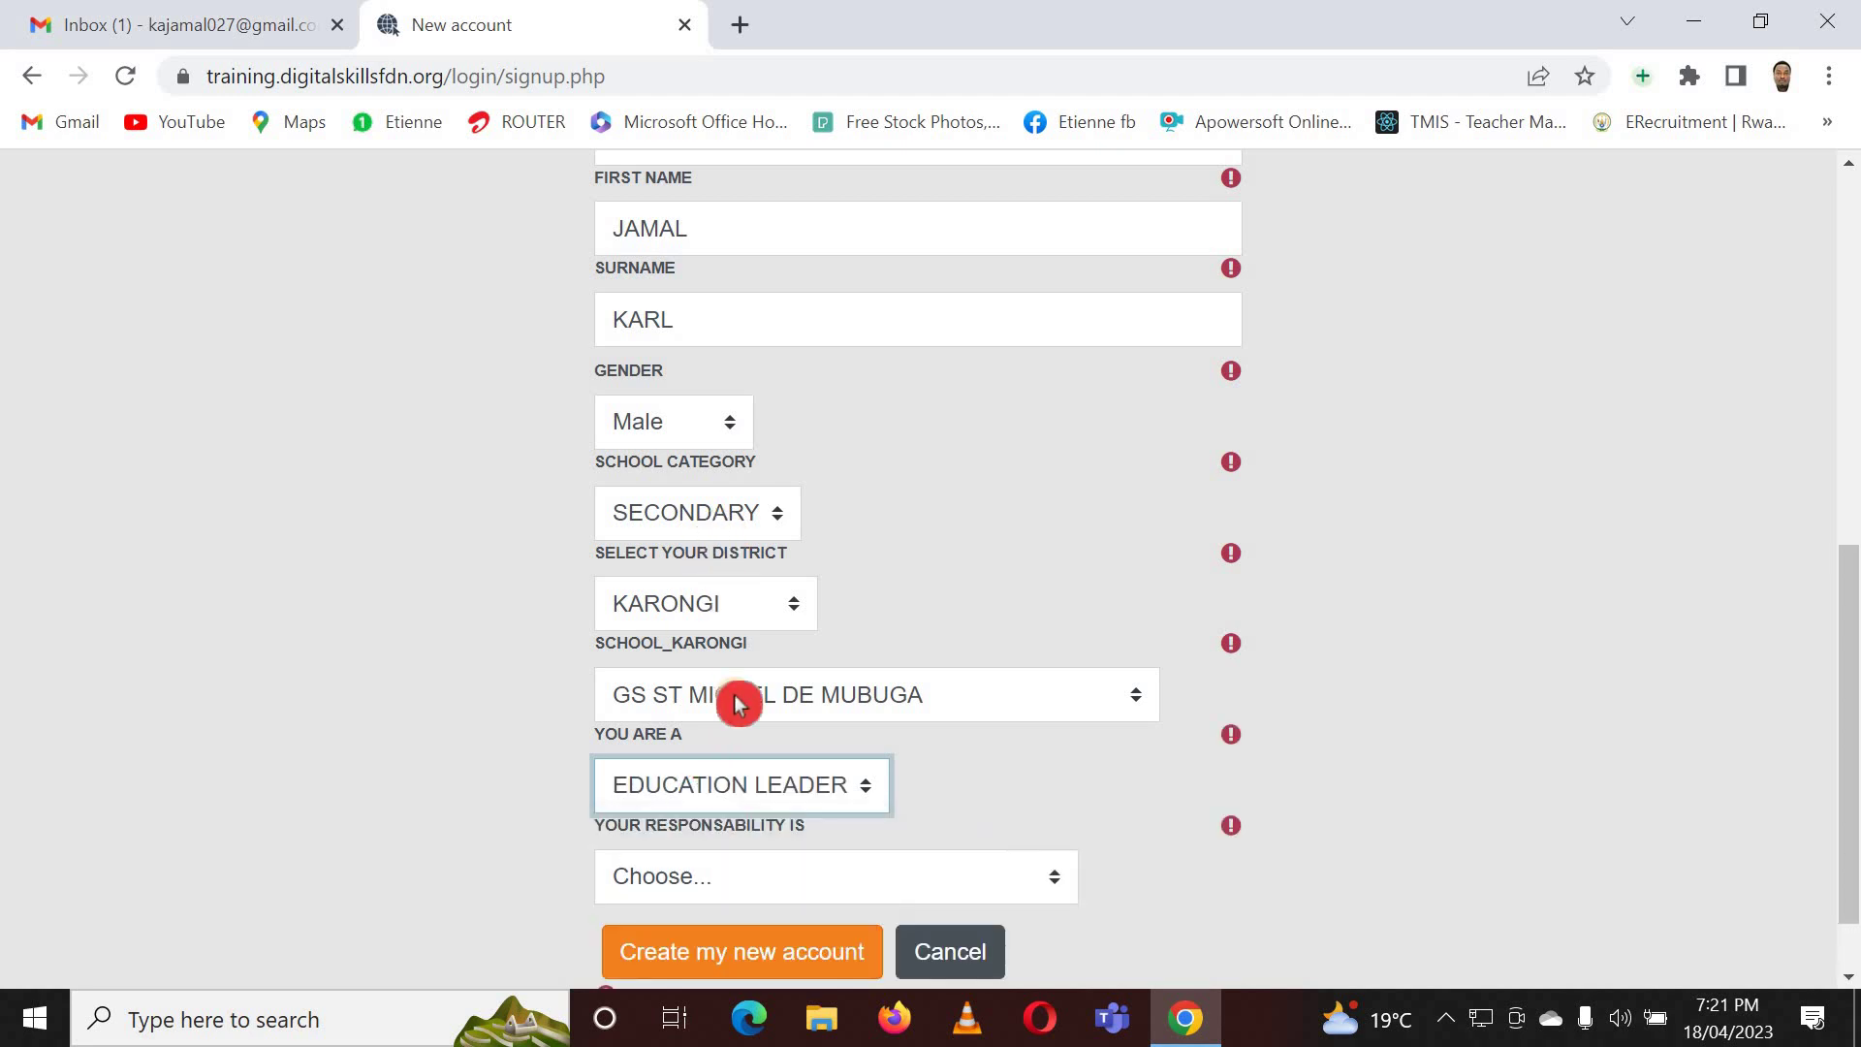
scroll(516, 566, "down", 1)
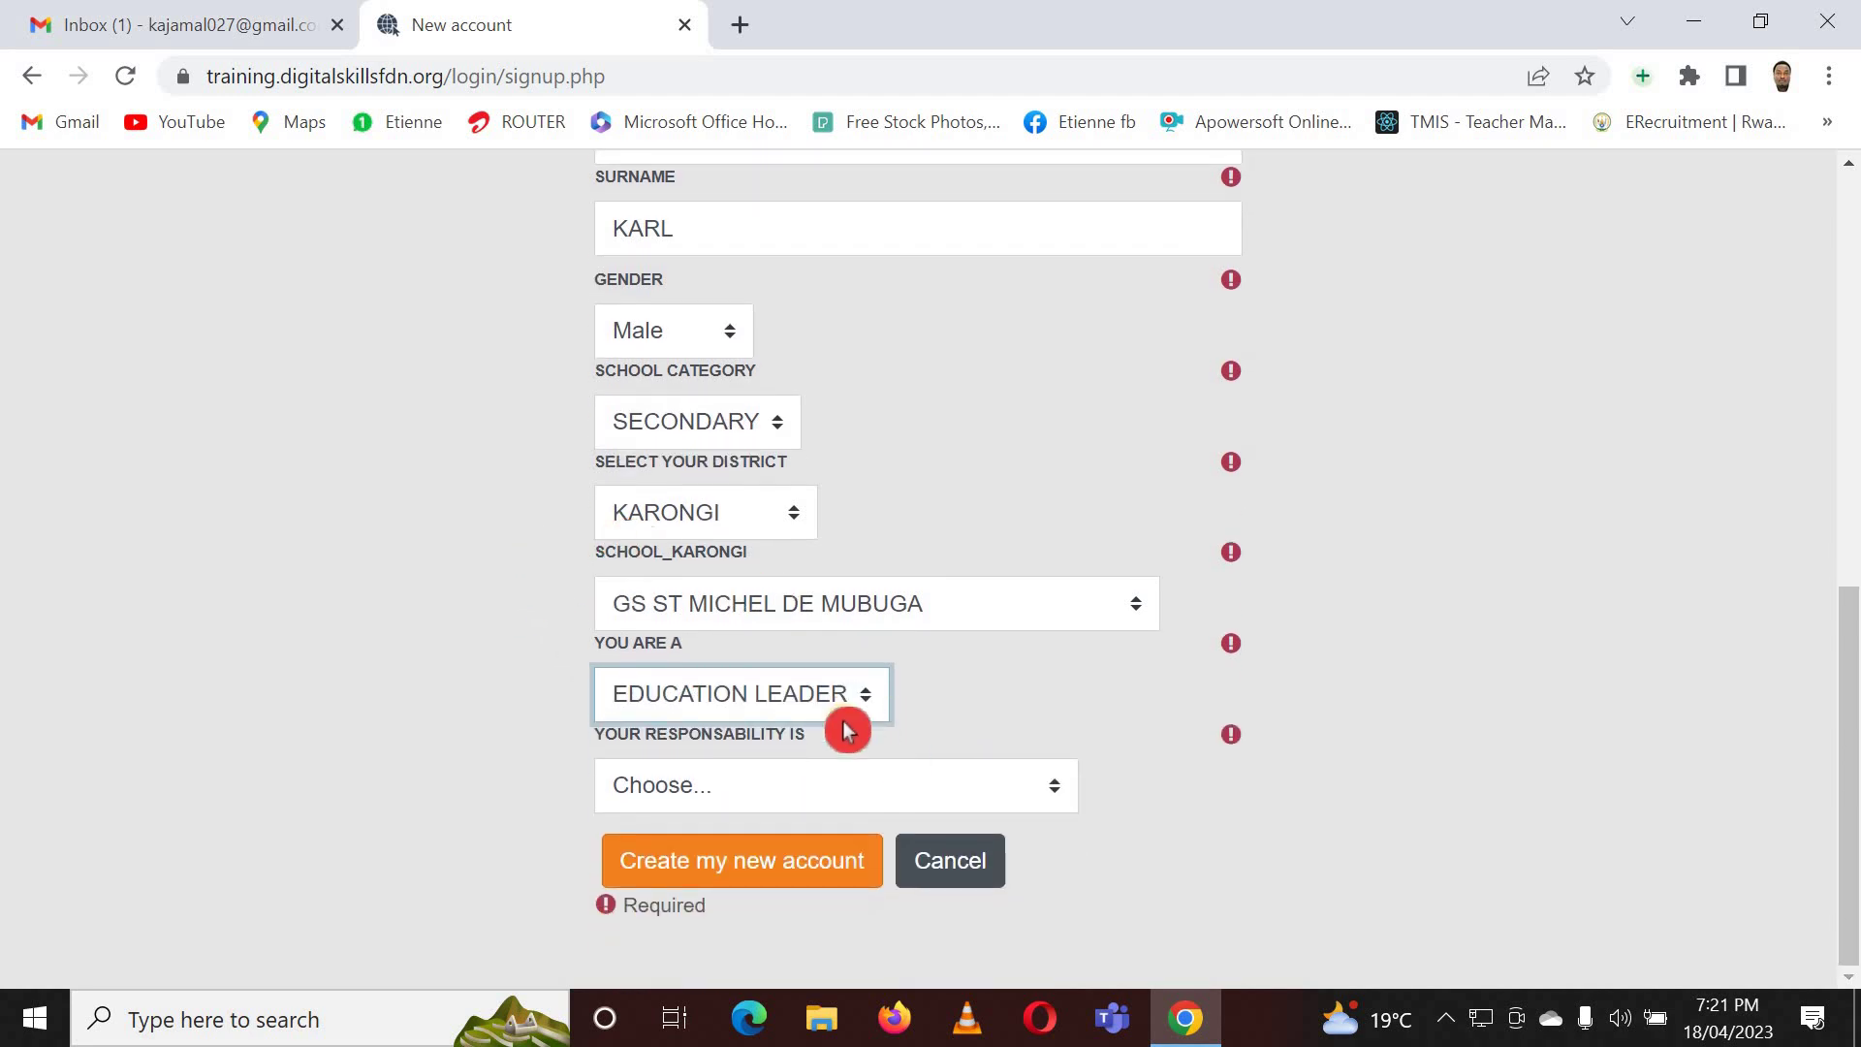
left_click(1042, 795)
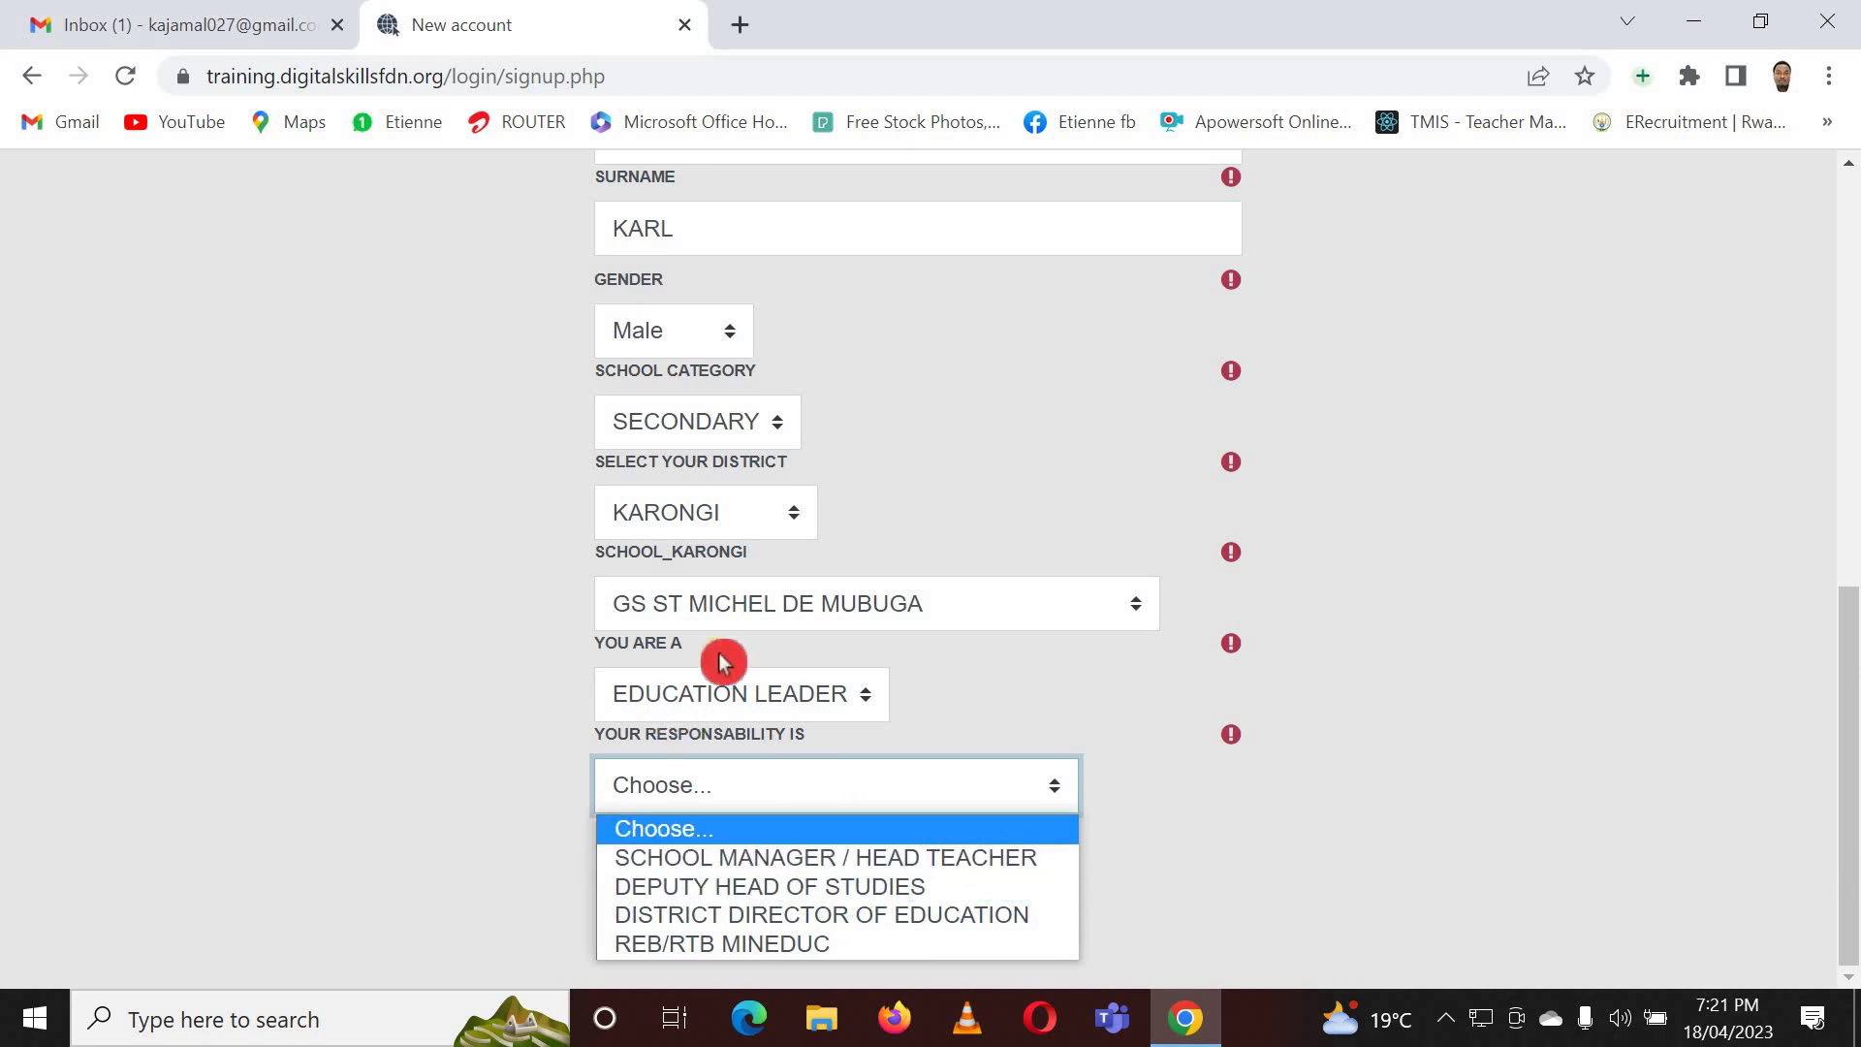
left_click(1051, 704)
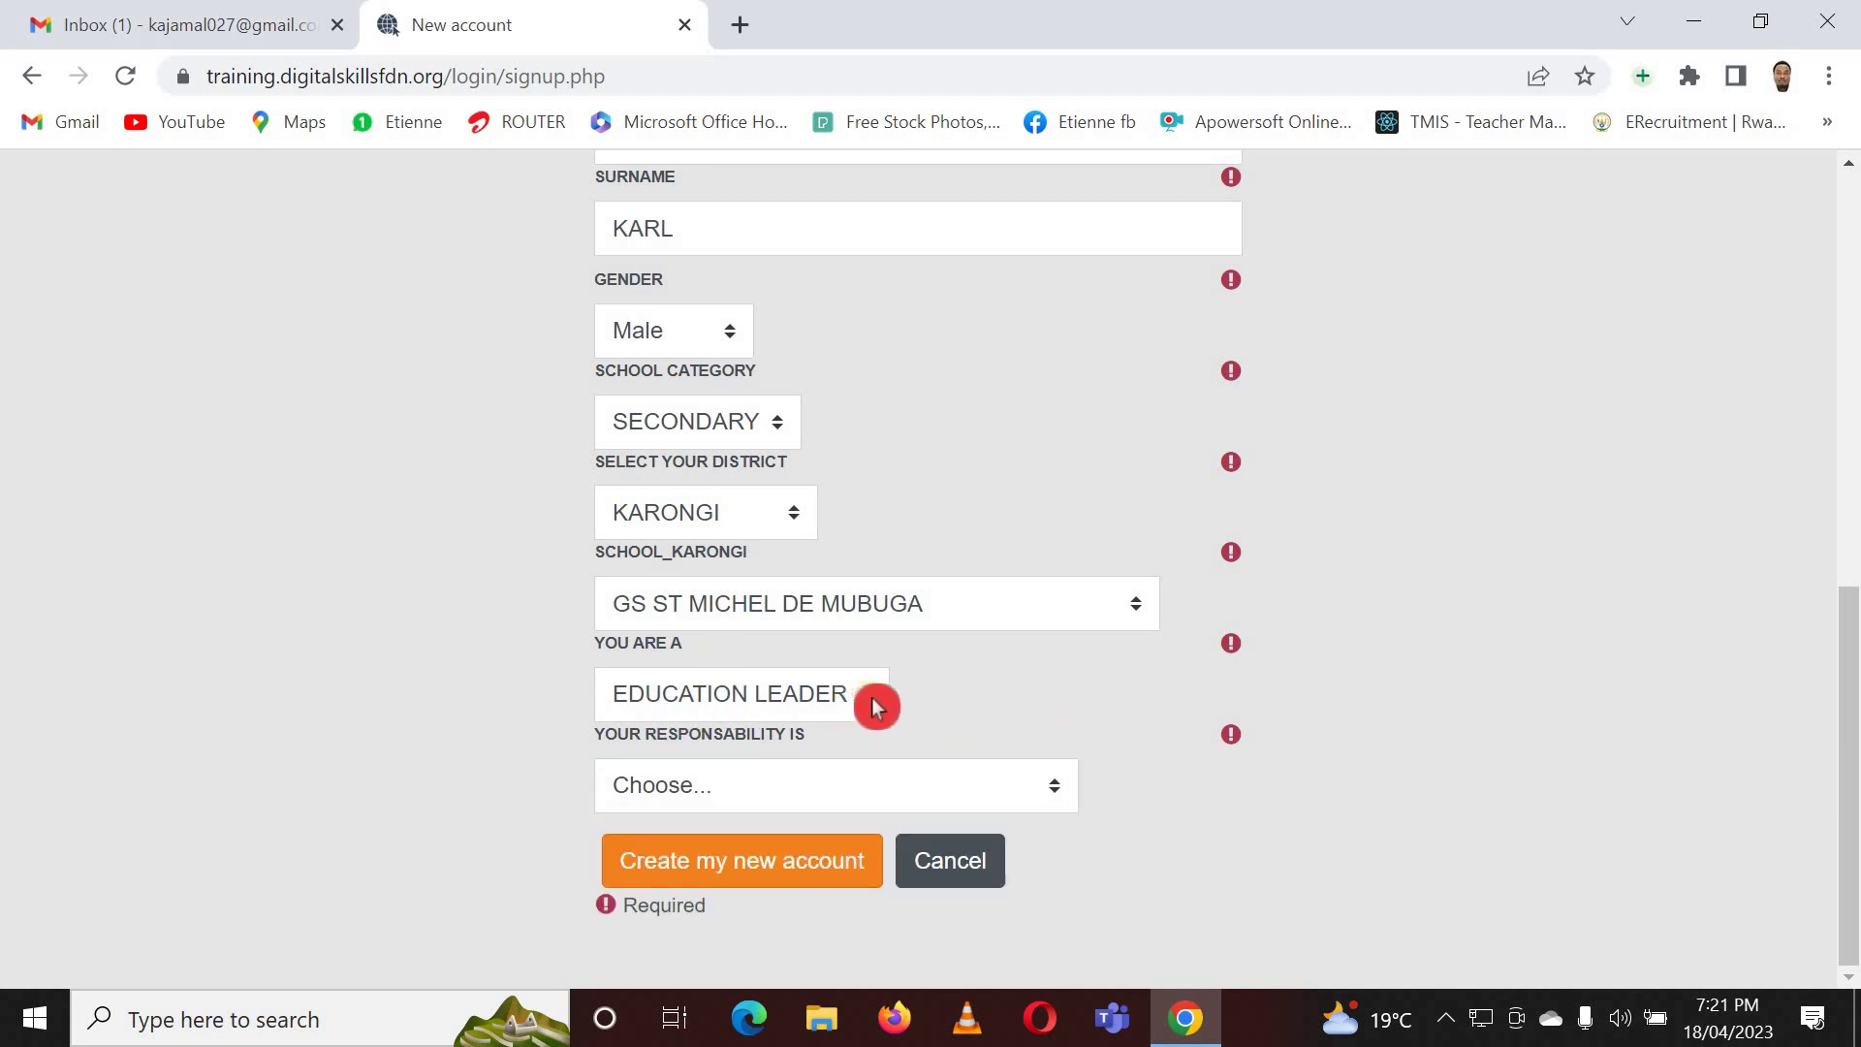
left_click(875, 707)
left_click(768, 776)
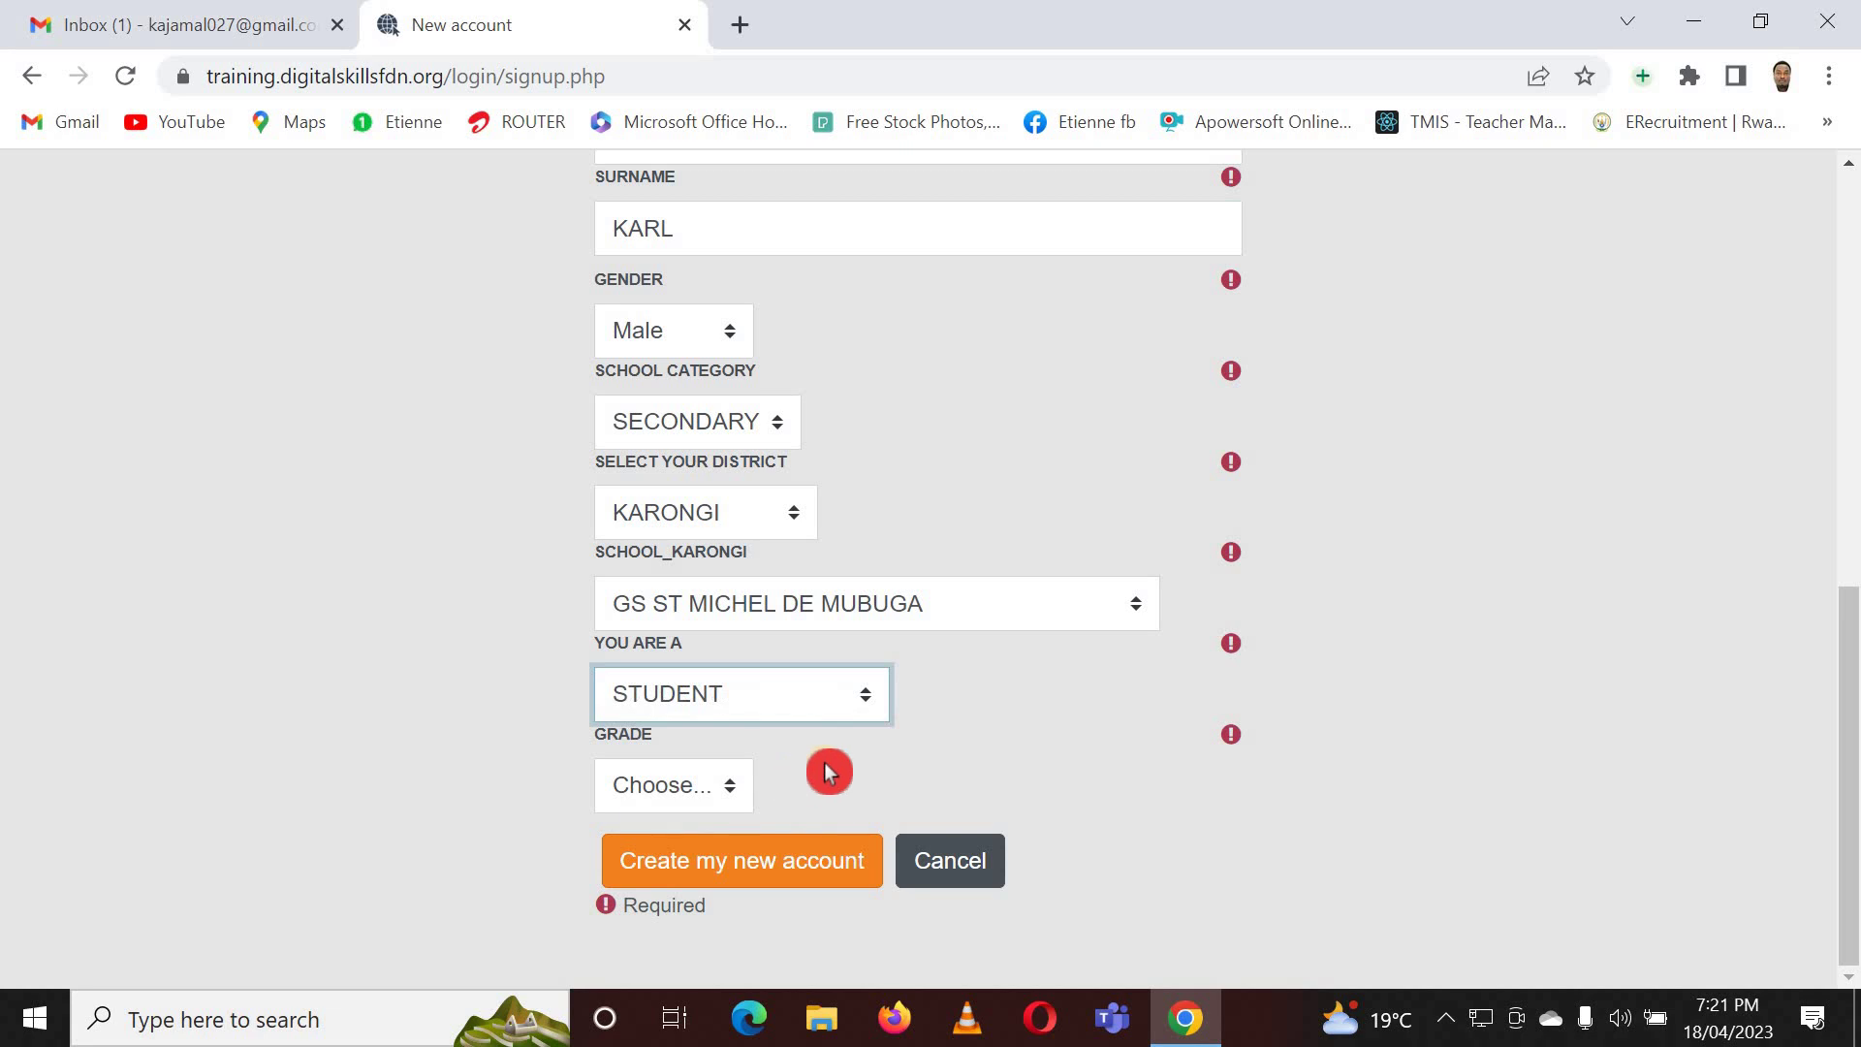
left_click(727, 795)
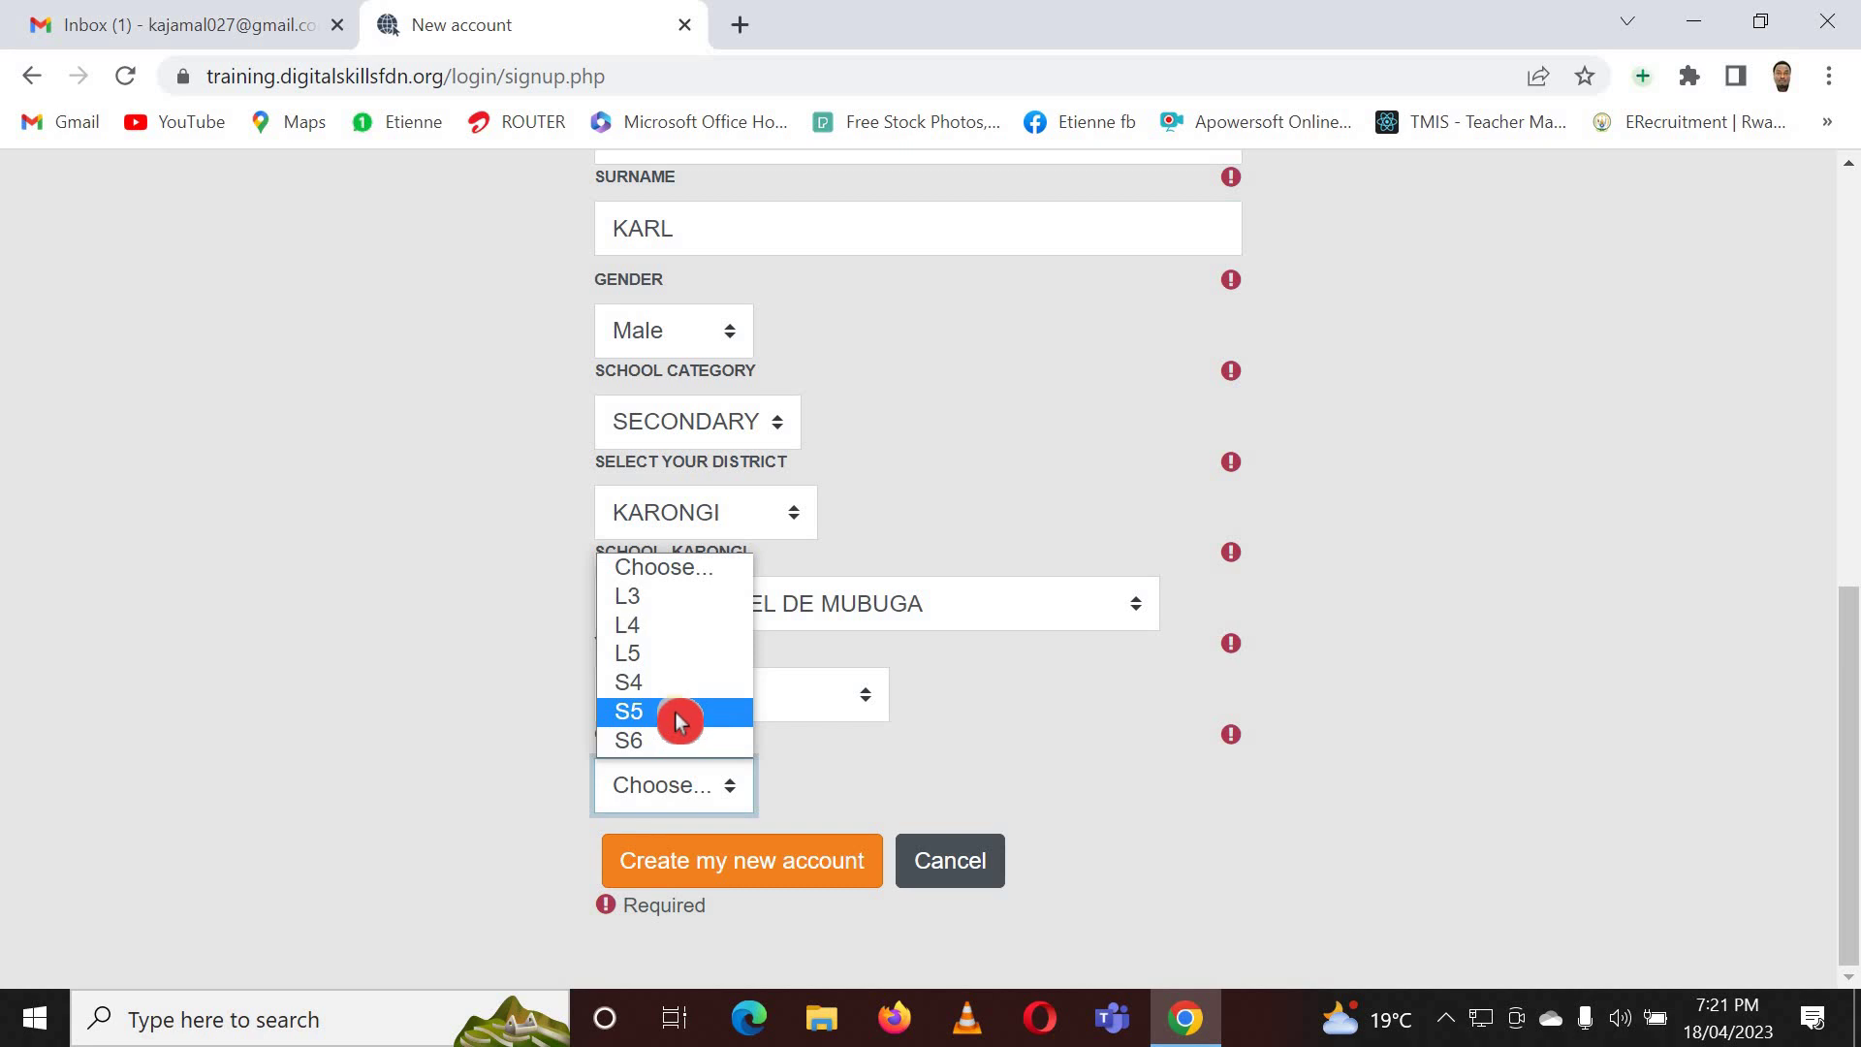
left_click(696, 739)
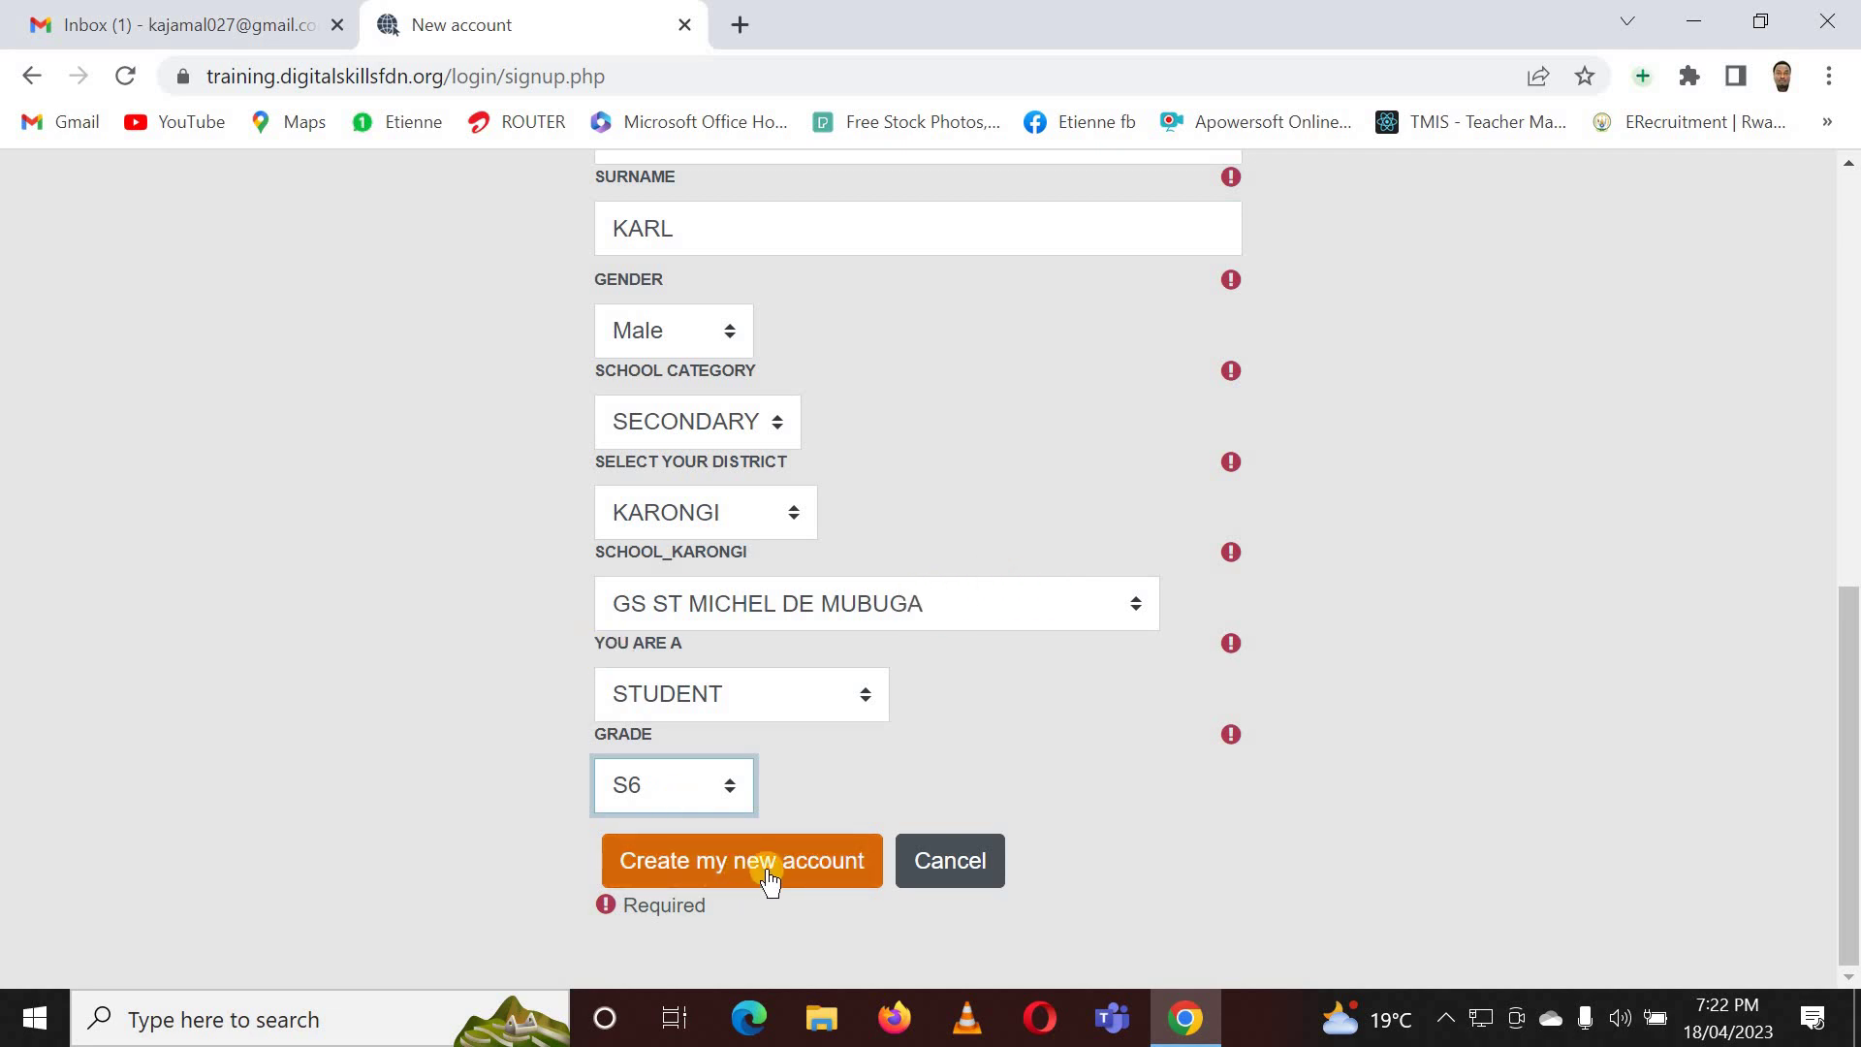
- Switch the role to TEACHER, leave master trainer at No, and set subject to OTHERS
left_click(870, 704)
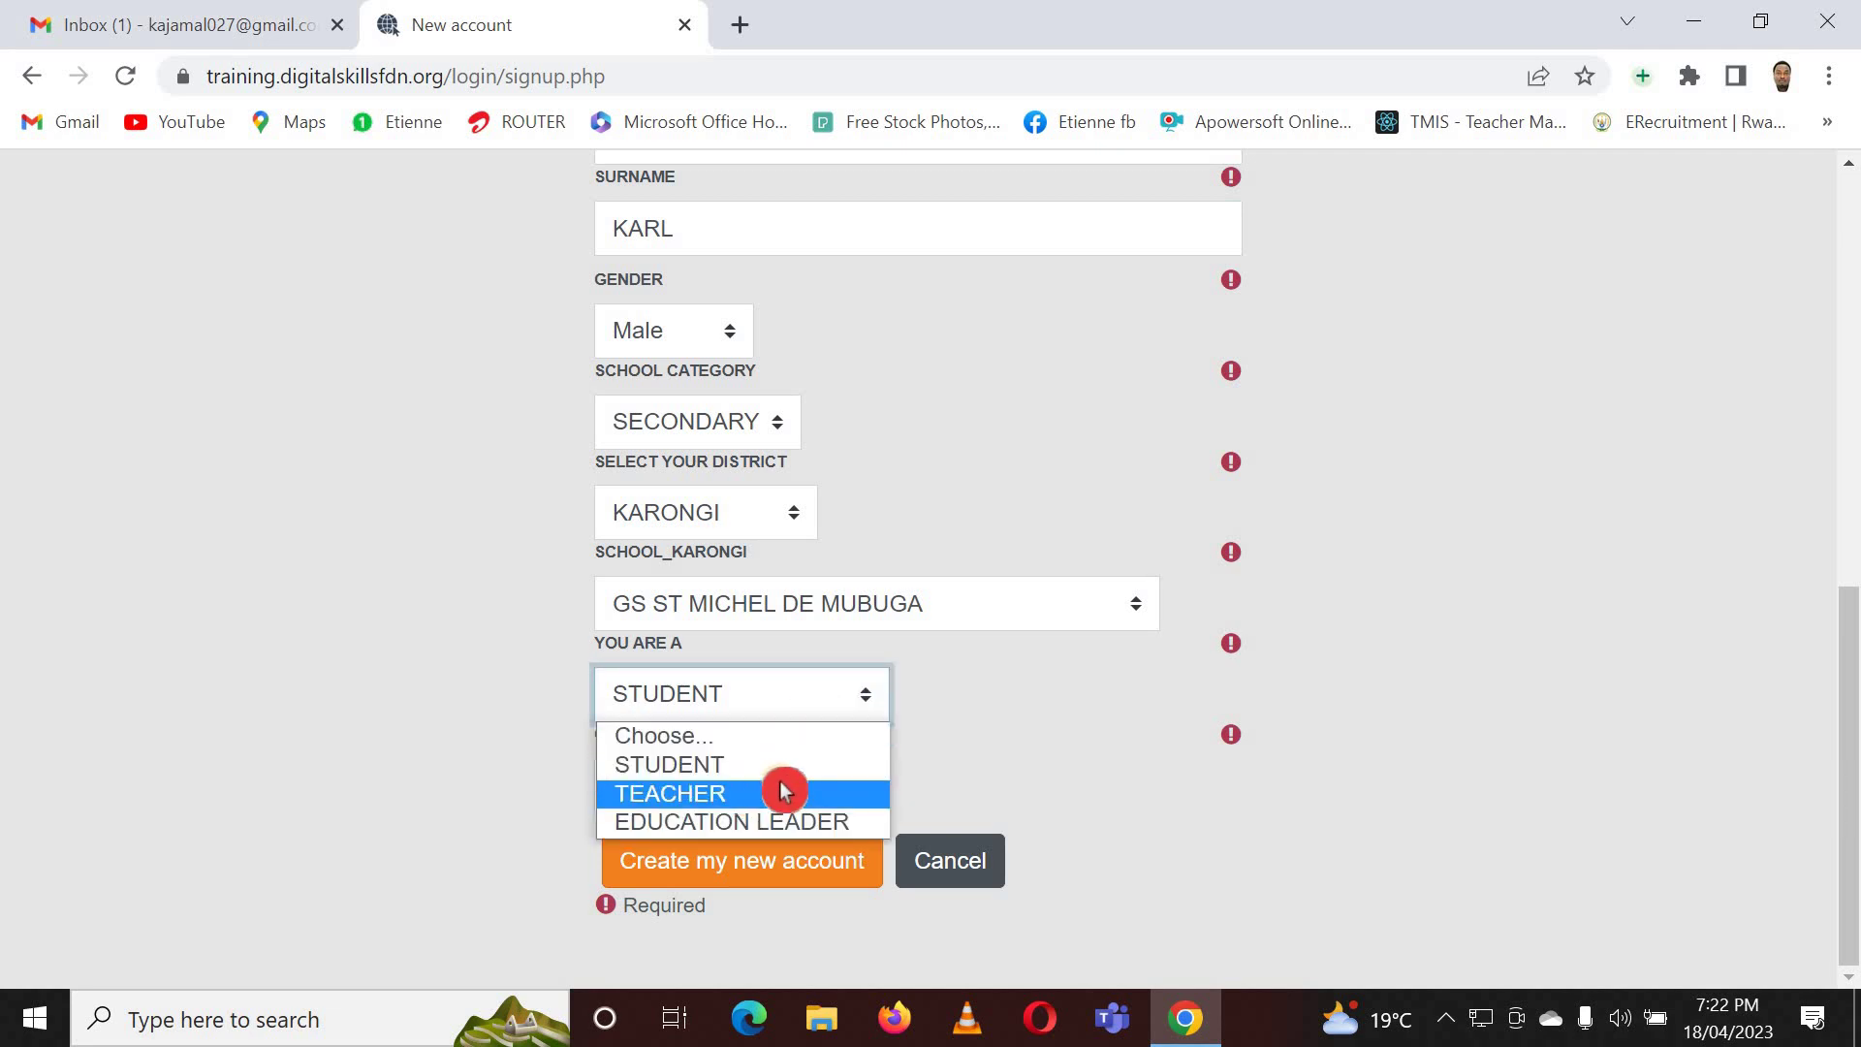
left_click(769, 795)
scroll(801, 787, "down", 3)
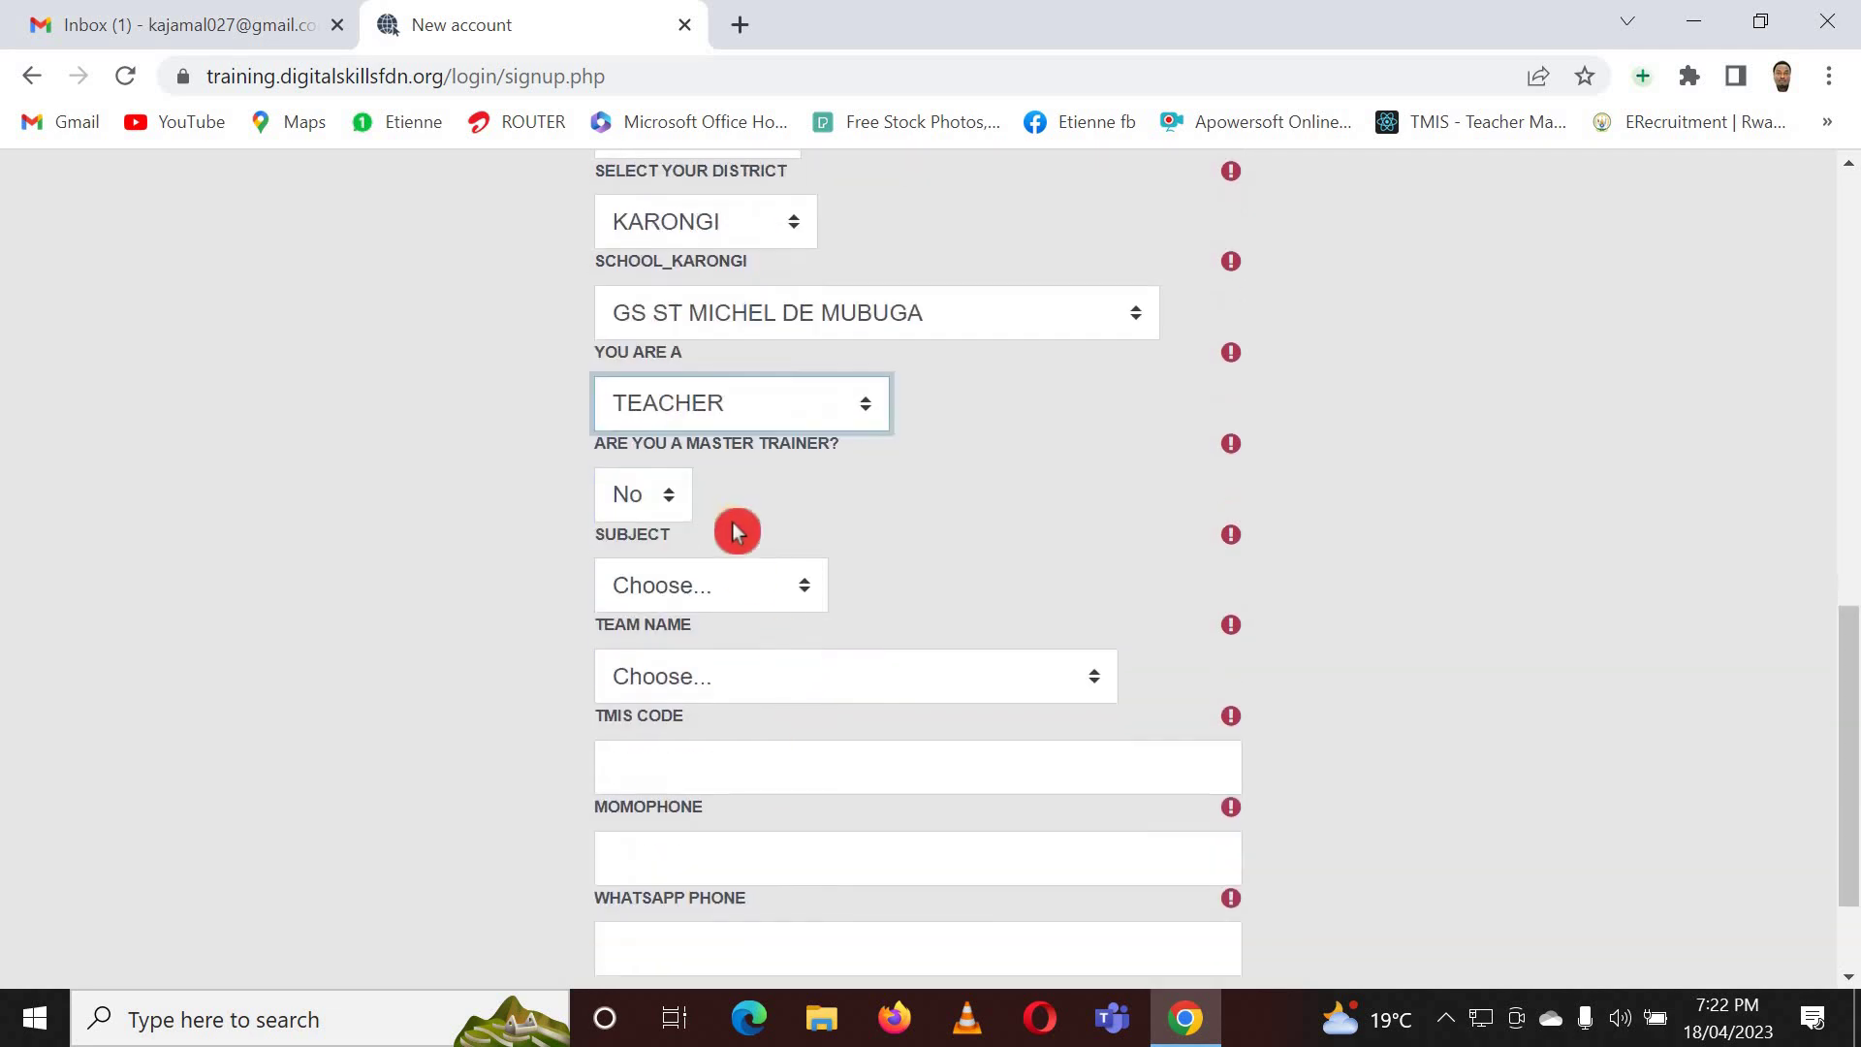
scroll(682, 490, "down", 2)
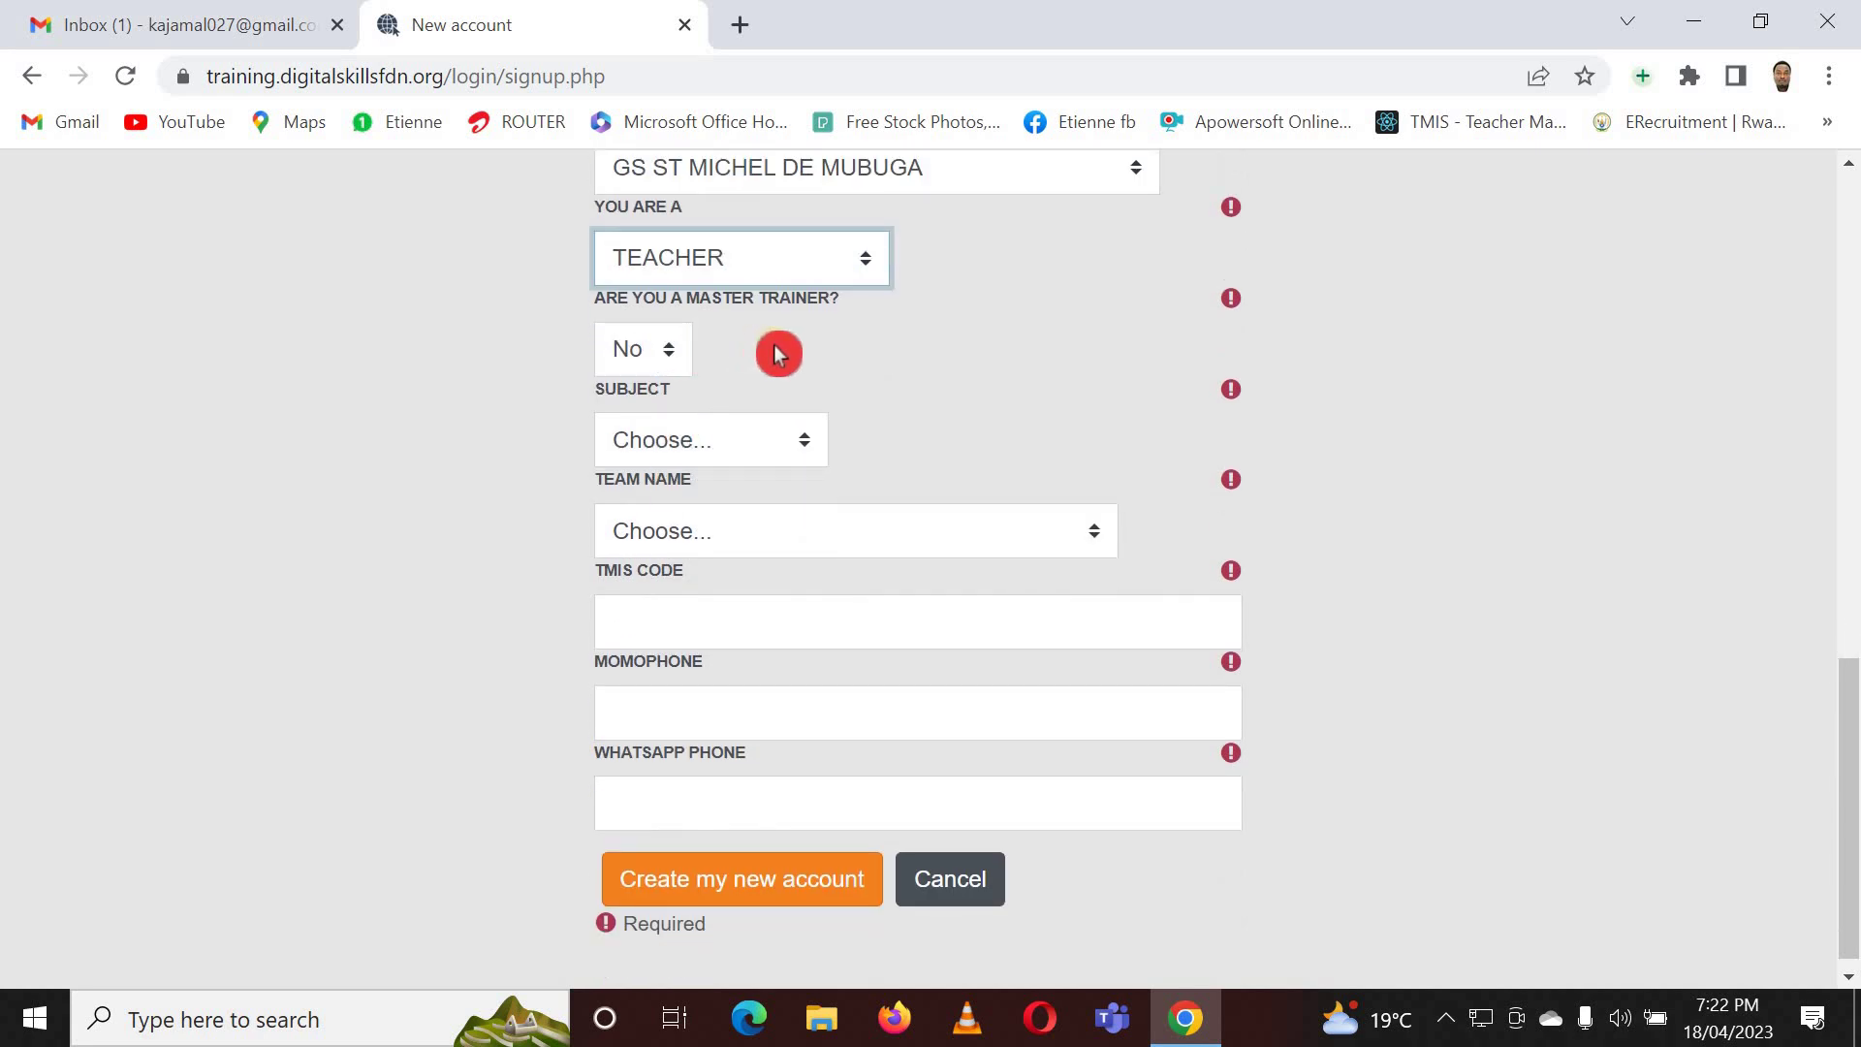
left_click(675, 361)
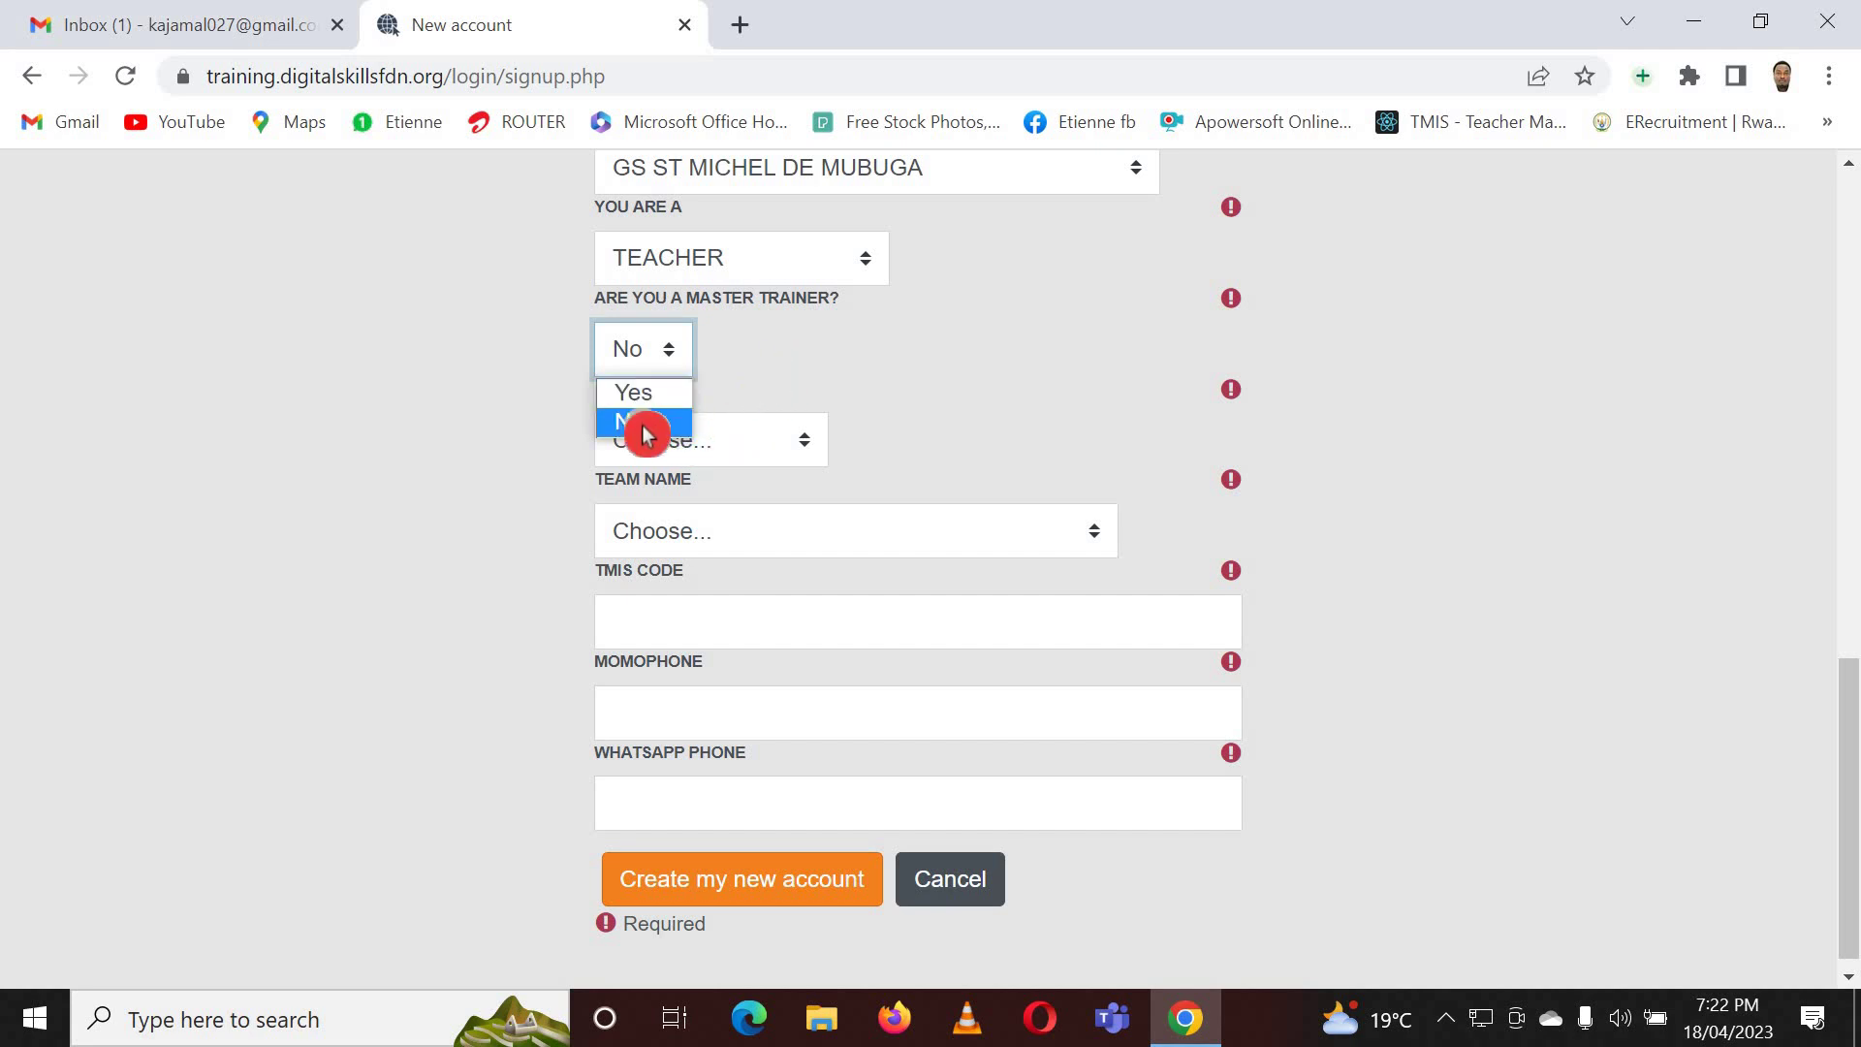
left_click(761, 355)
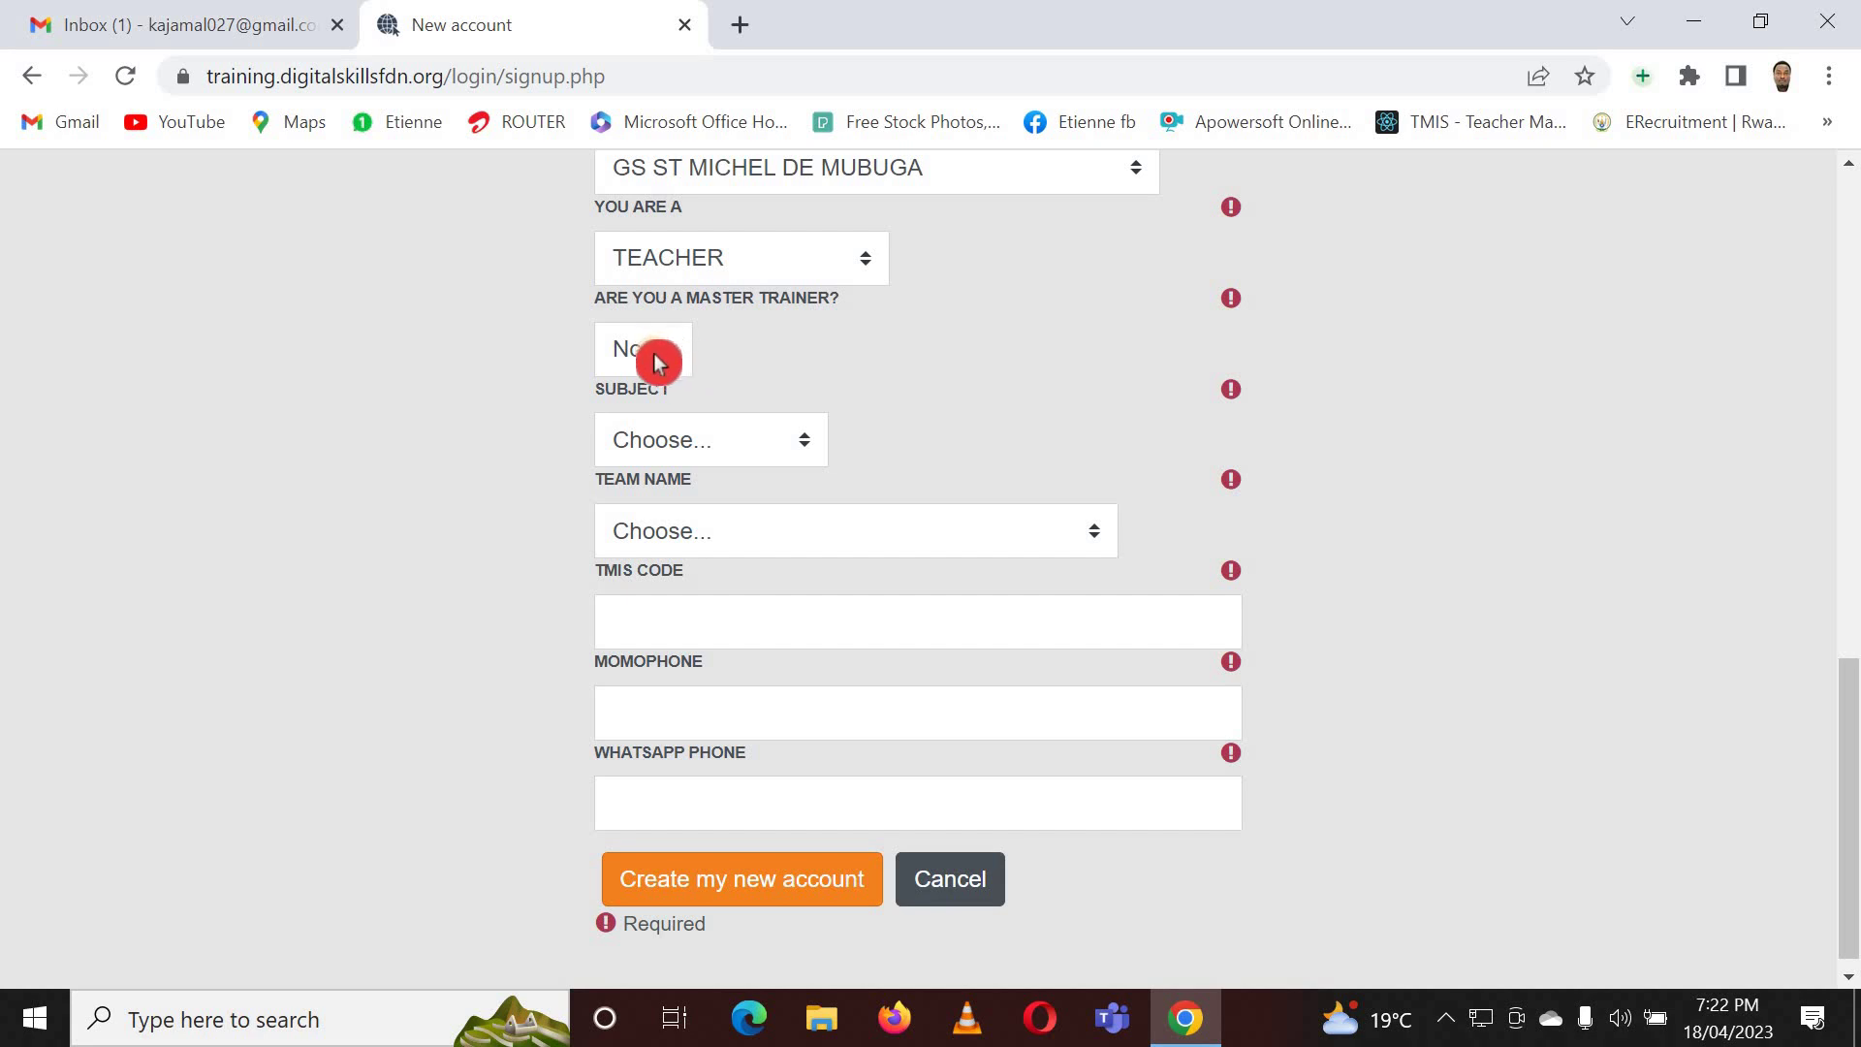
left_click(804, 451)
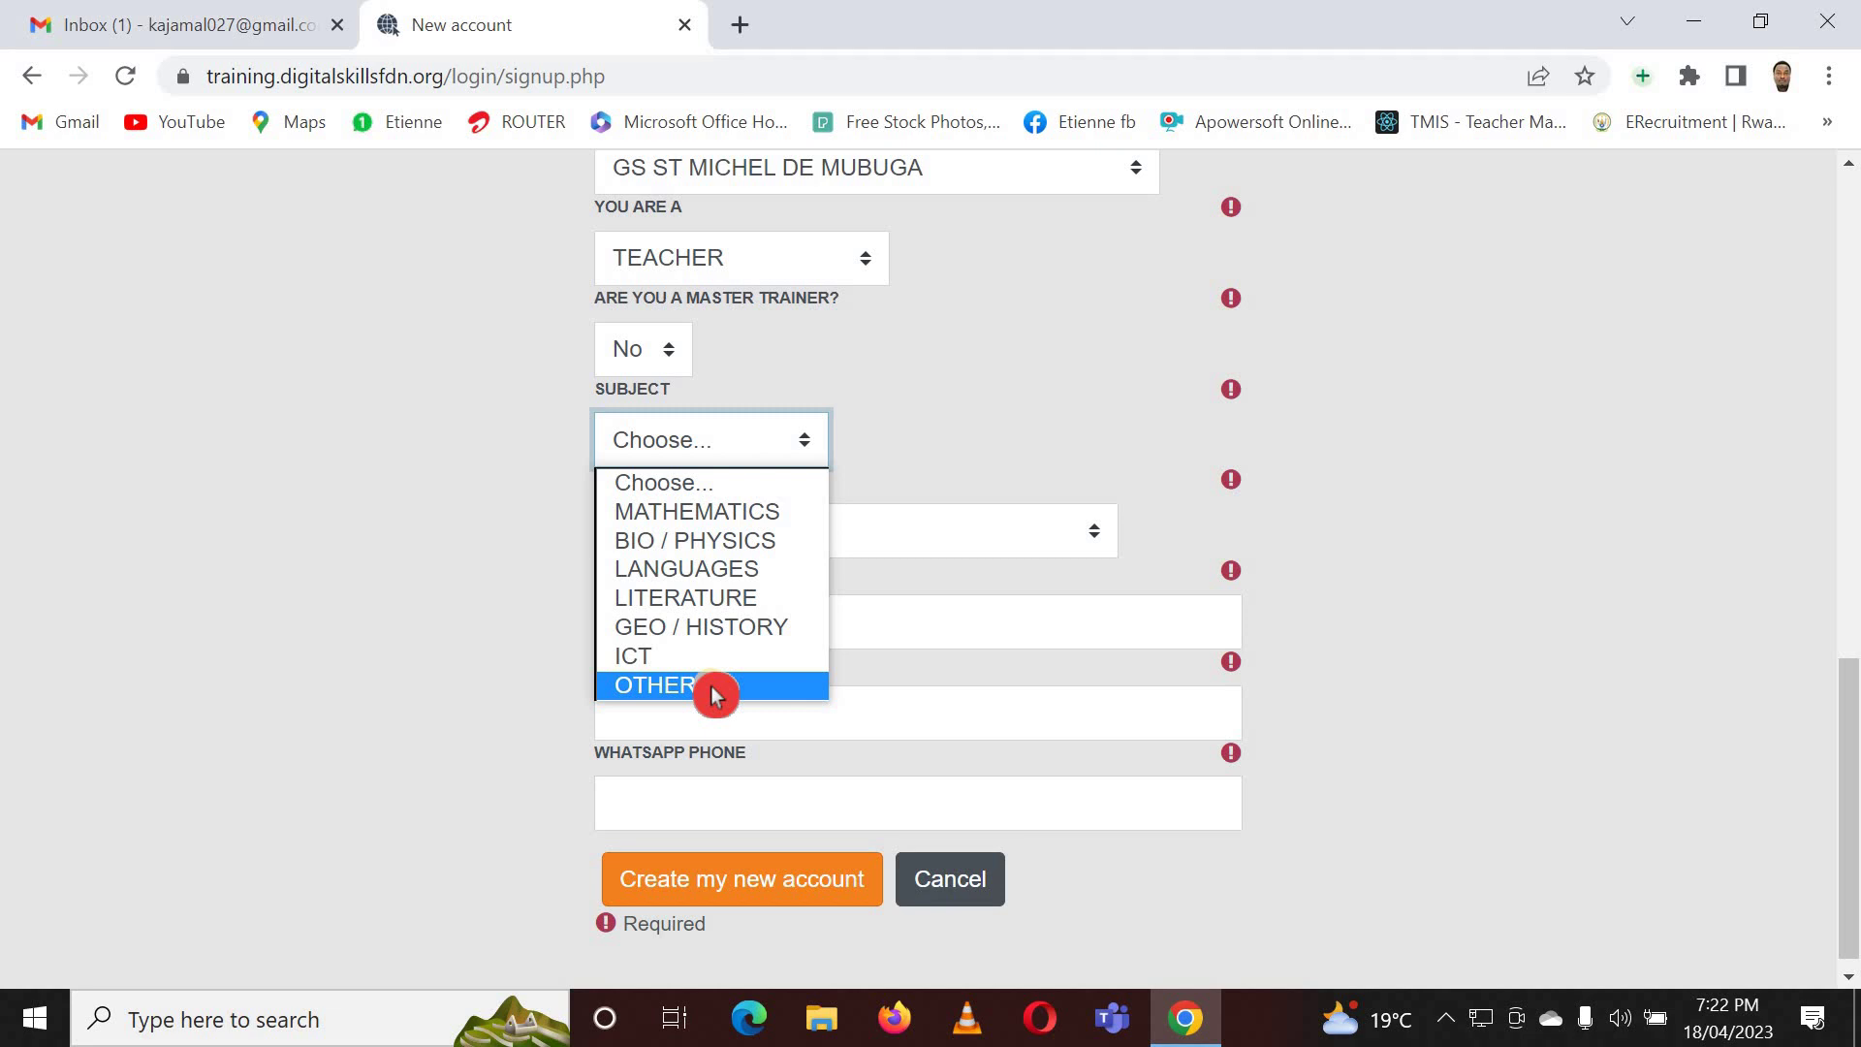
key("Escape")
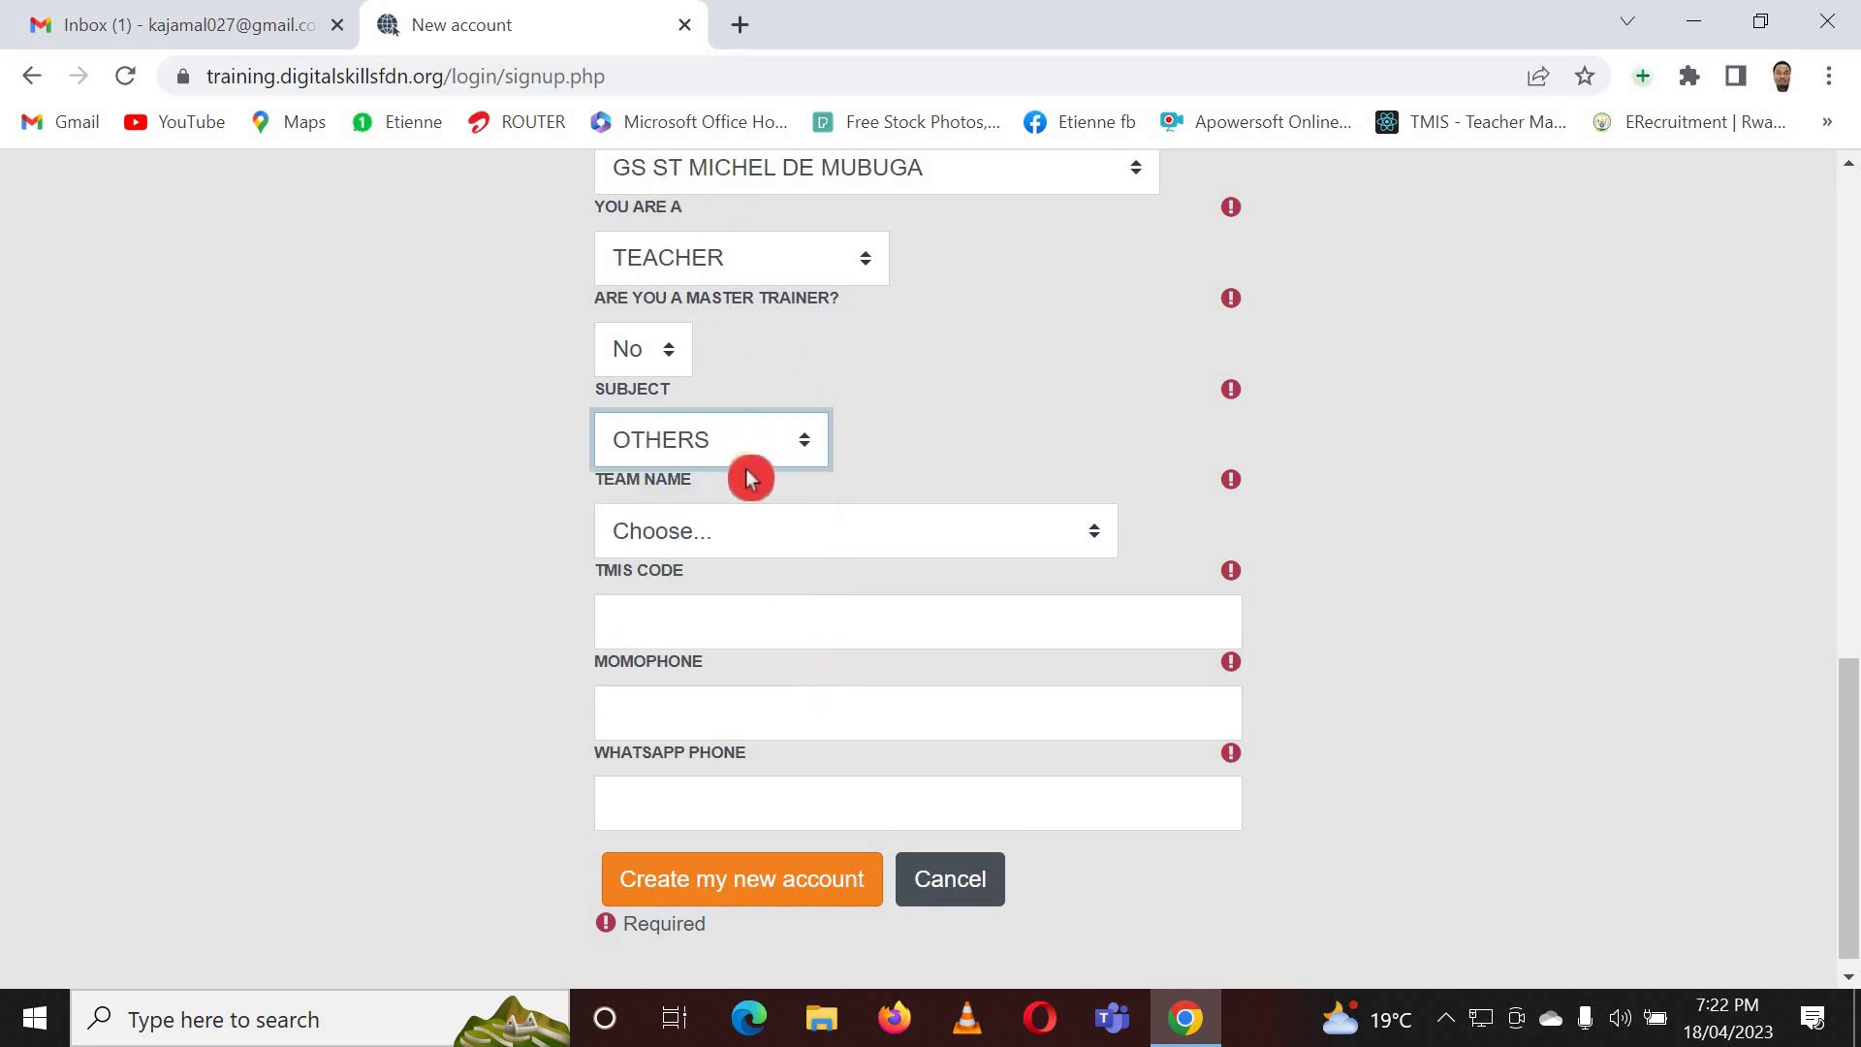
- Scroll the TEAM NAME list and select the trainer's name as the team
left_click(920, 546)
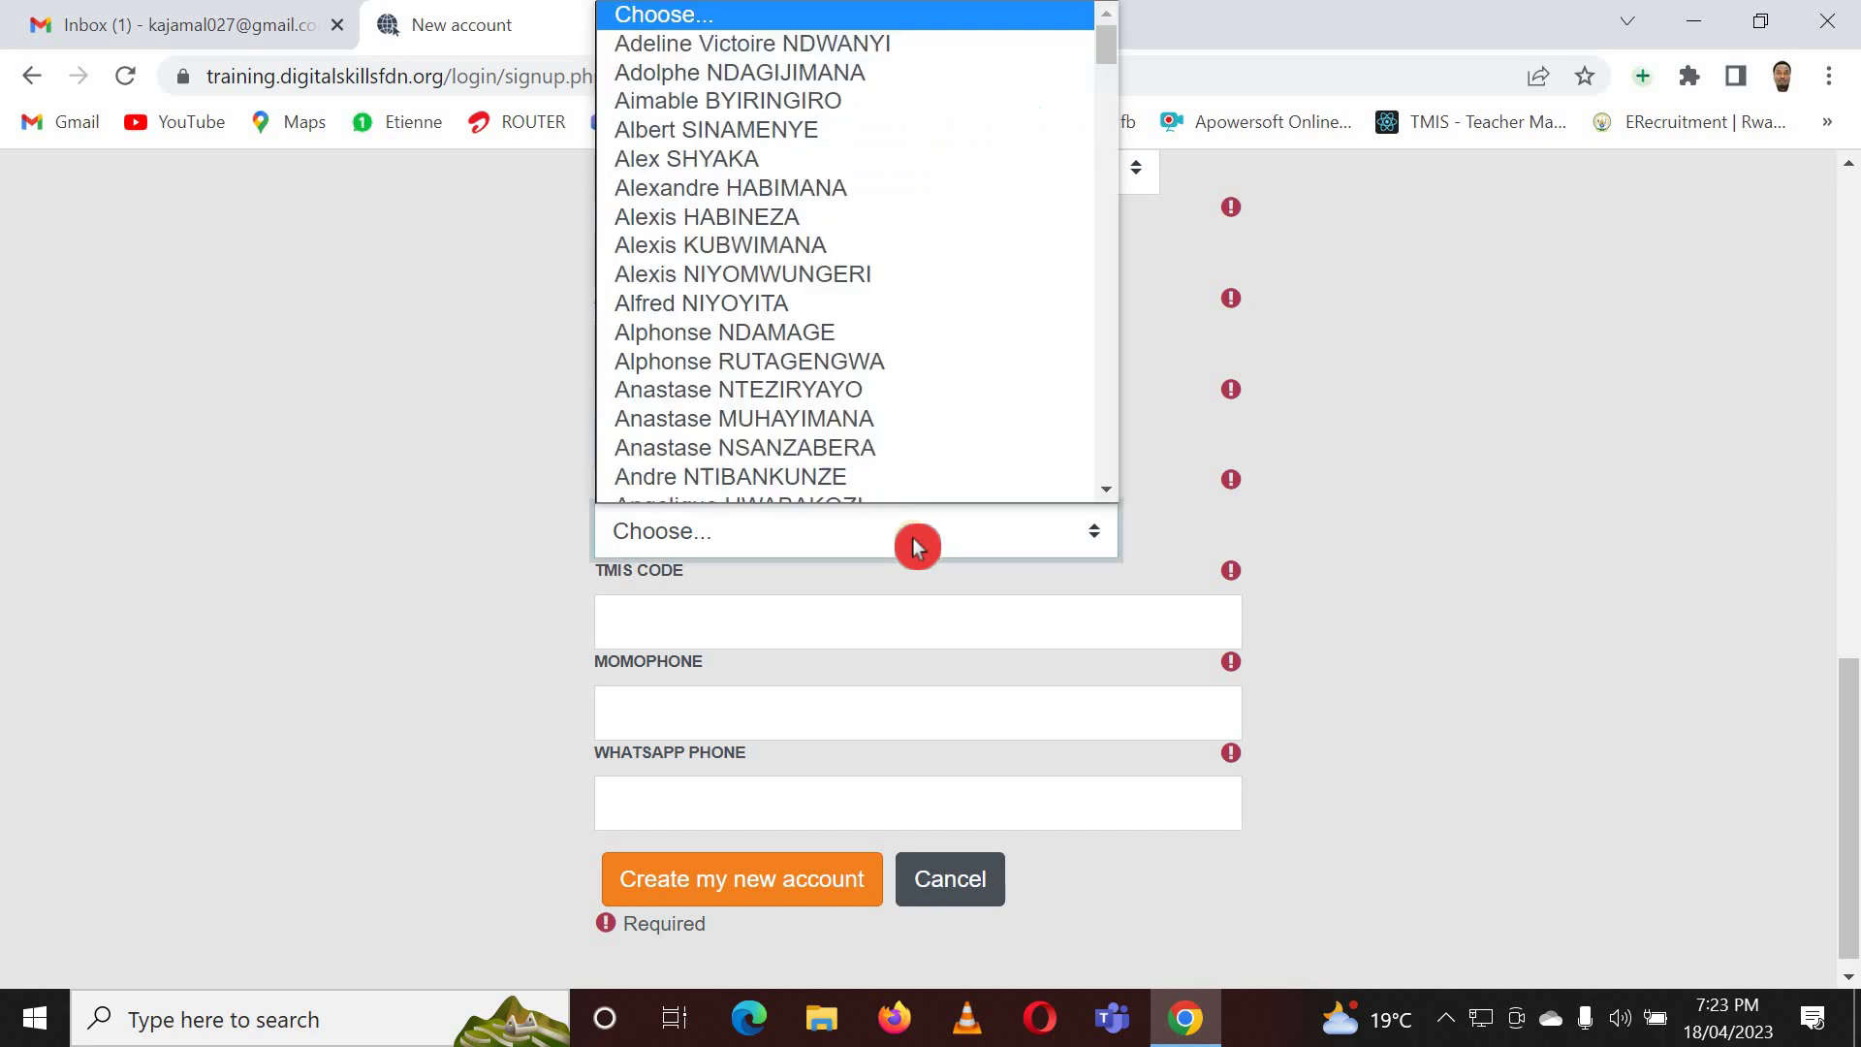
left_click(458, 286)
scroll(694, 304, "up", 2)
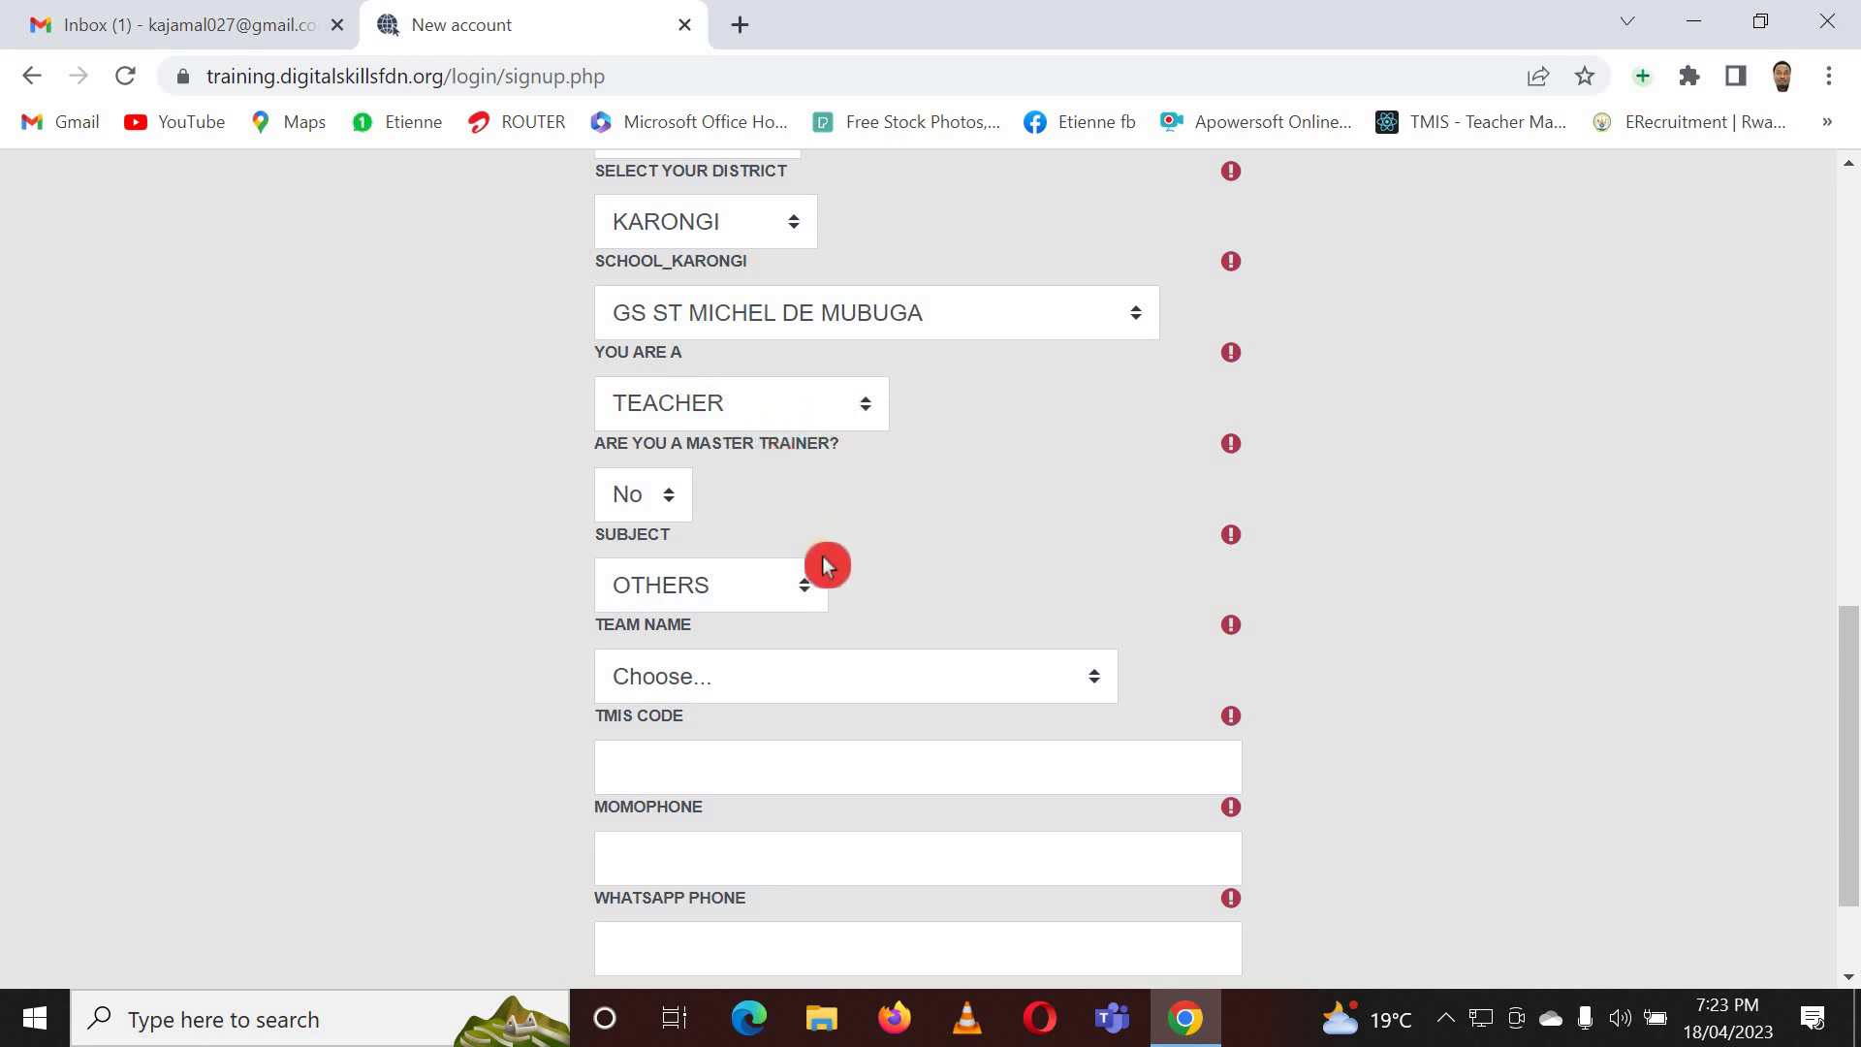
left_click(1082, 684)
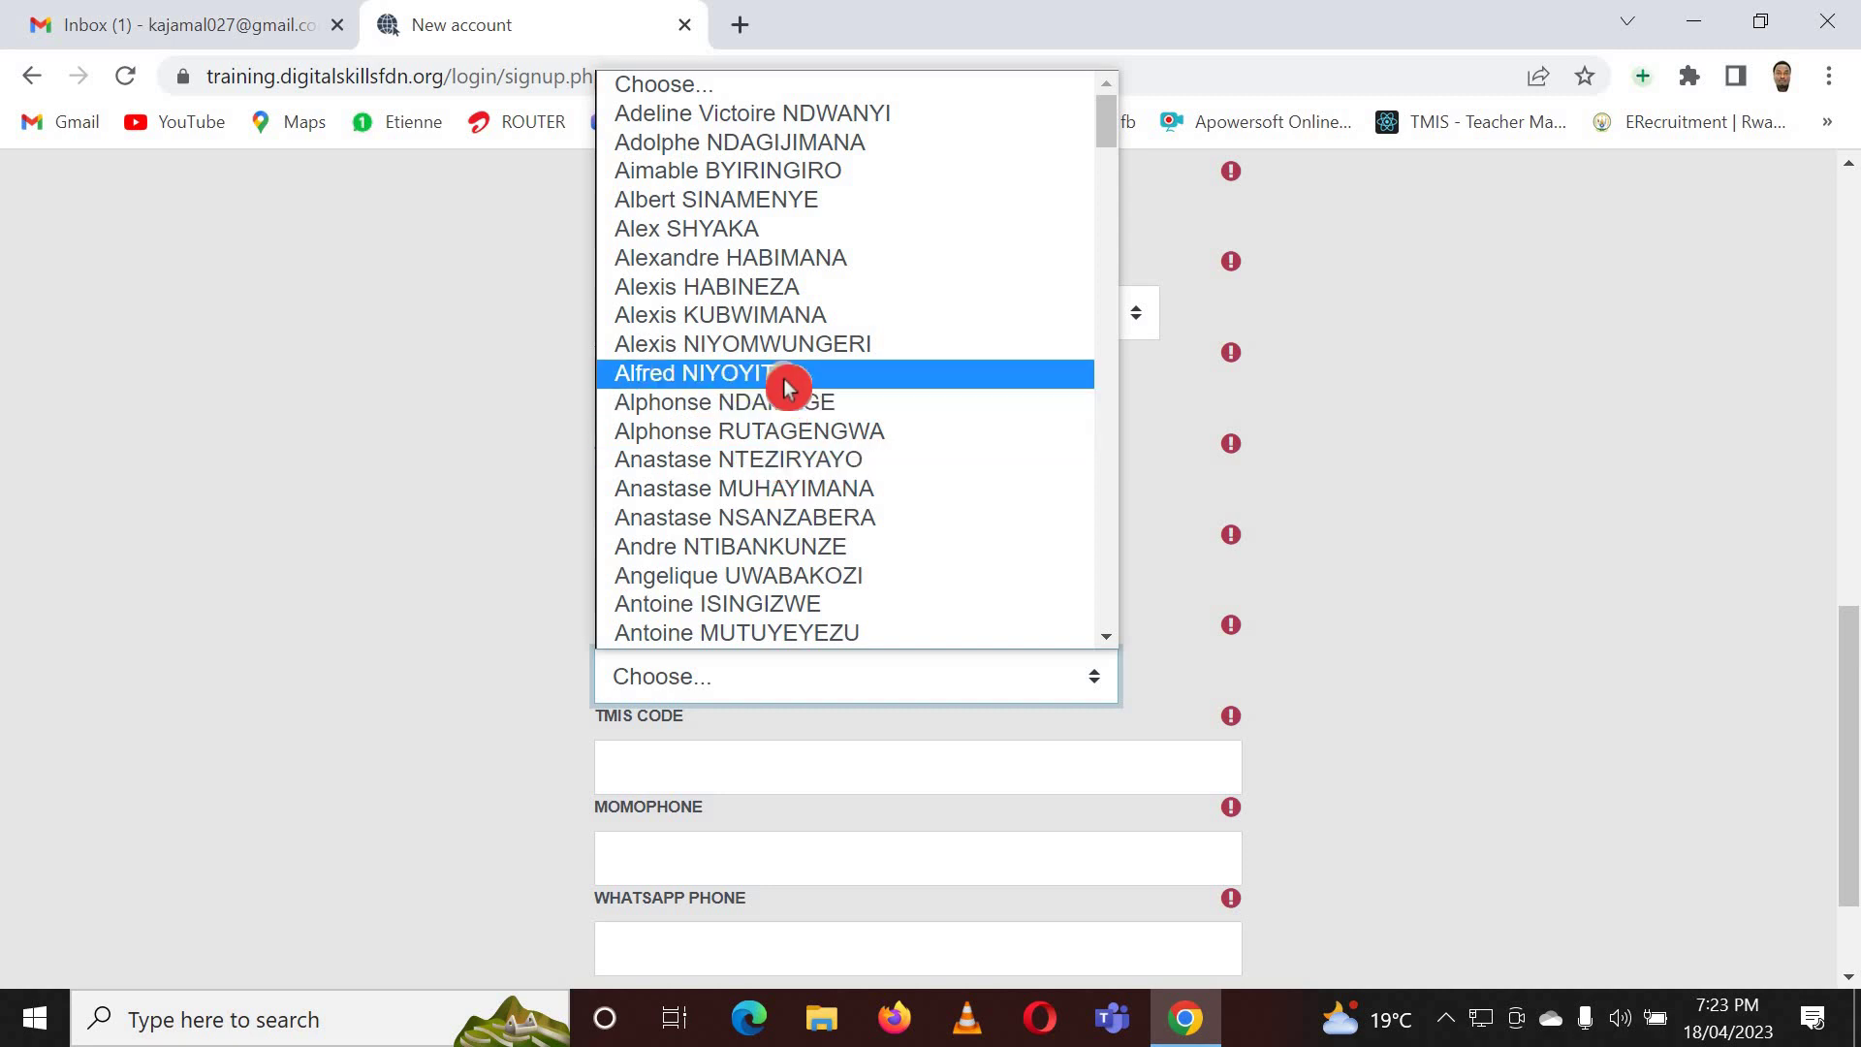
scroll(785, 387, "down", 3)
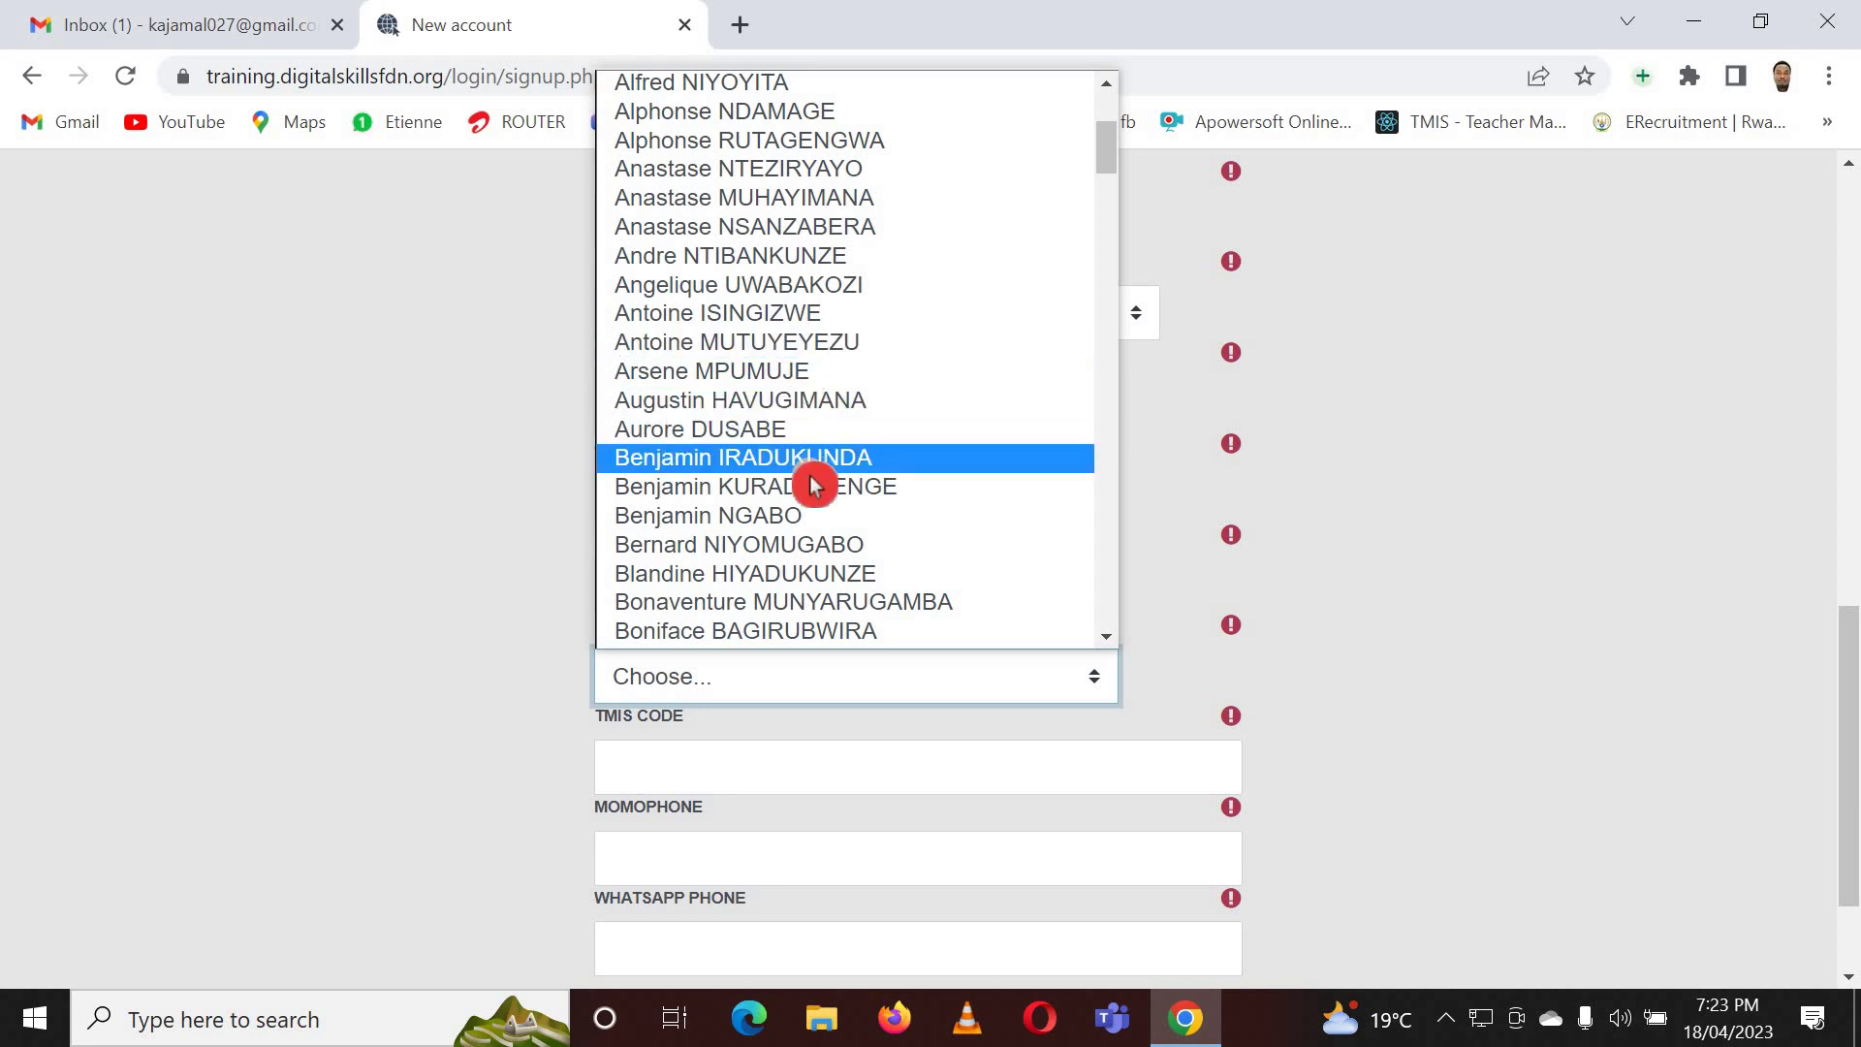
scroll(812, 499, "down", 5)
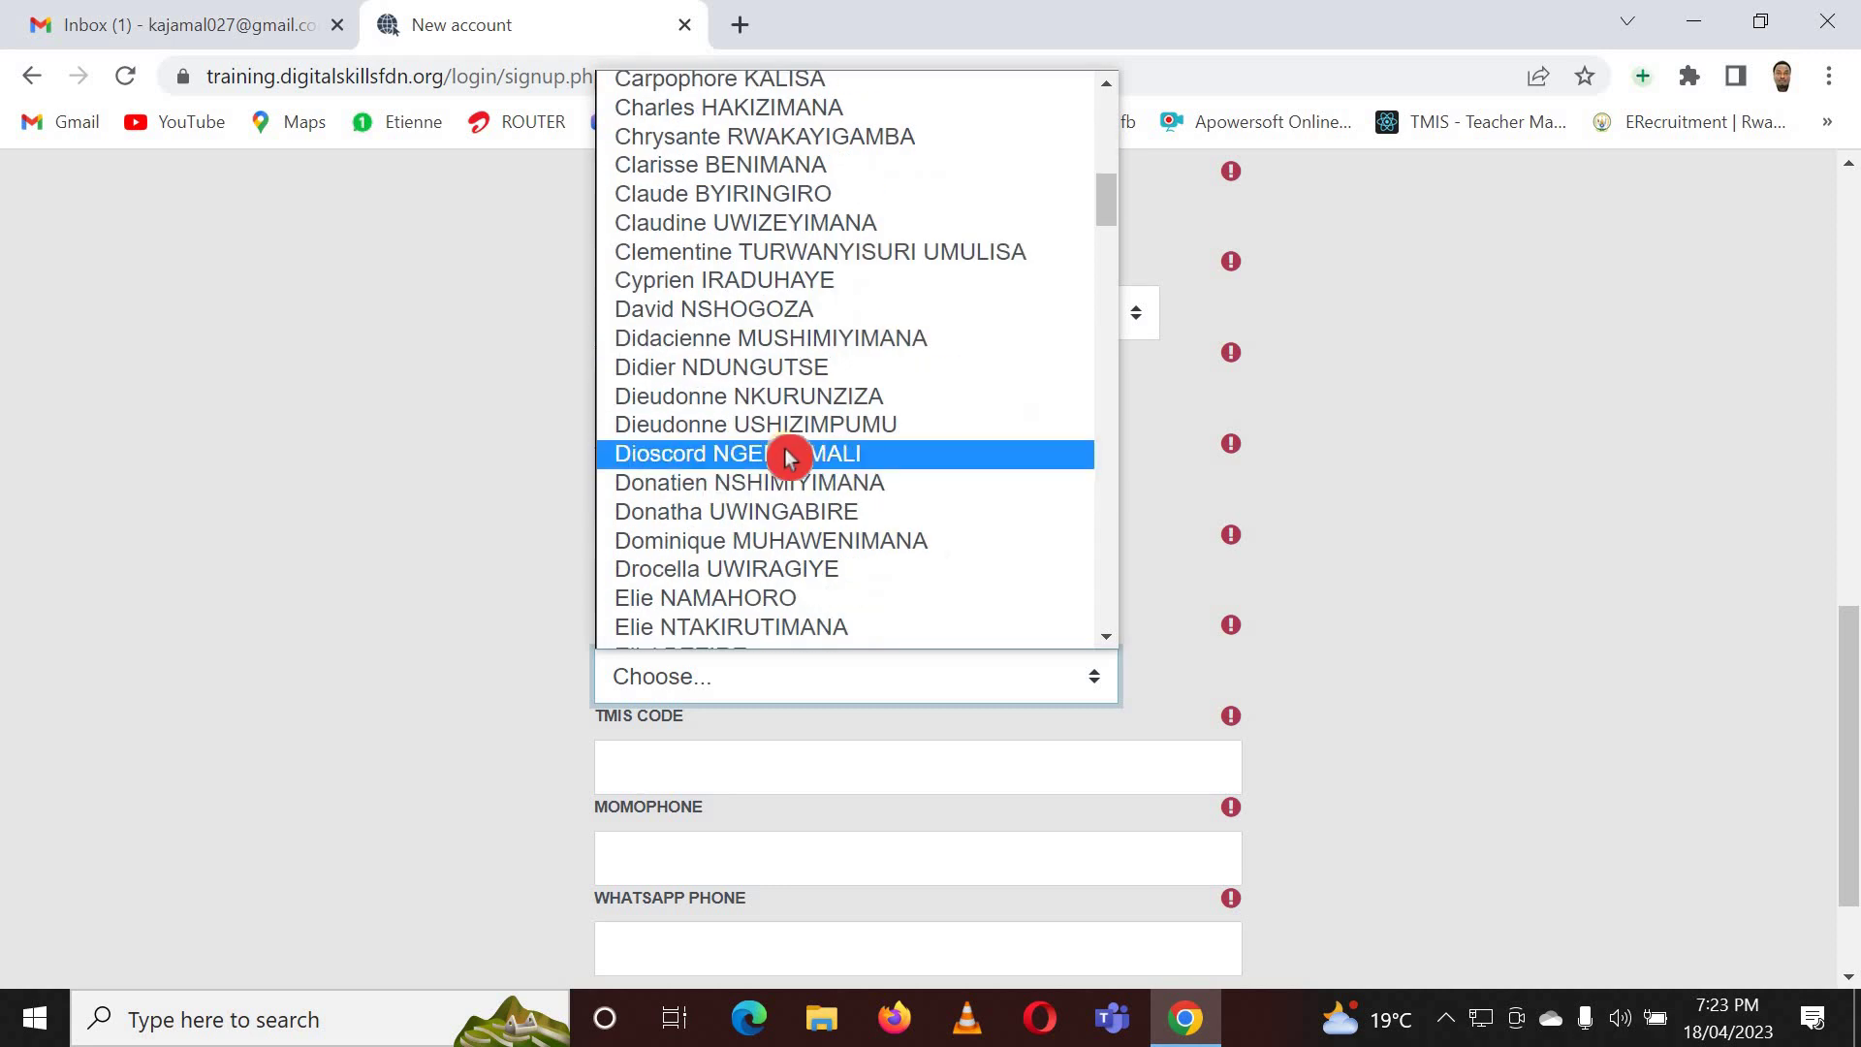
scroll(790, 482, "down", 3)
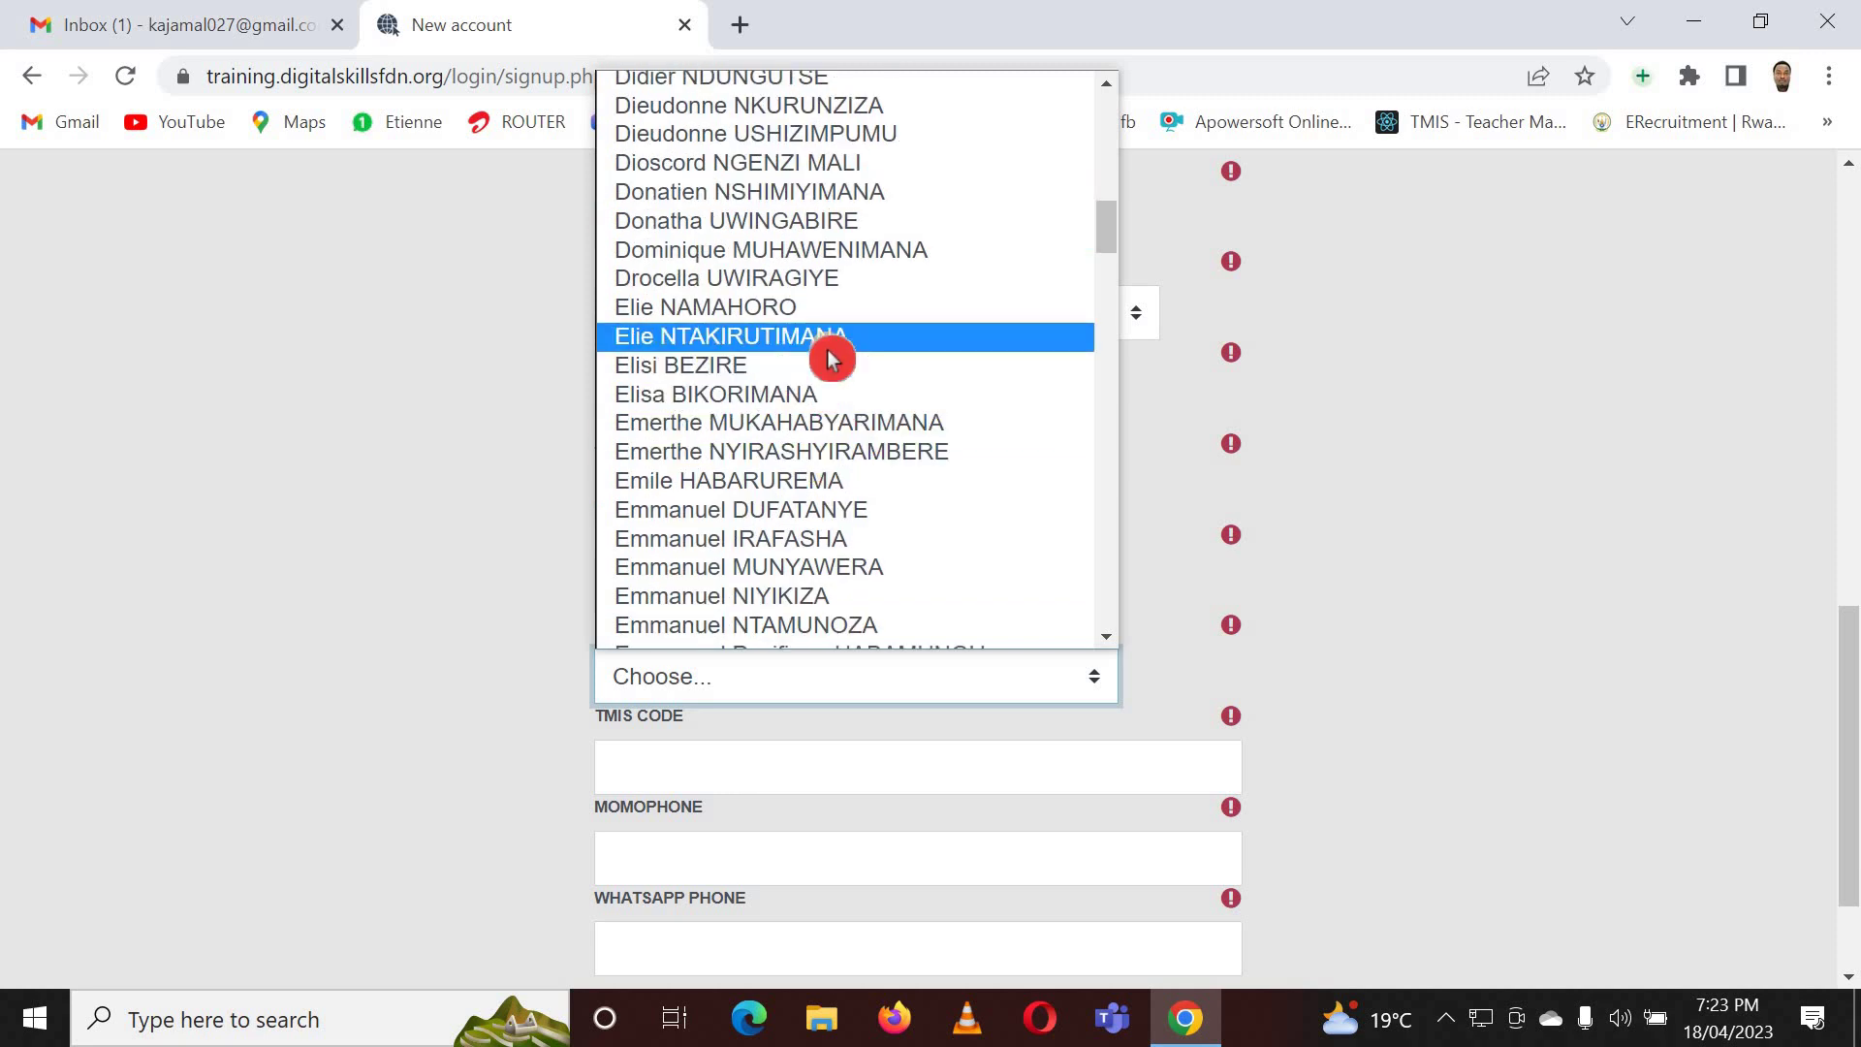
scroll(736, 312, "down", 3)
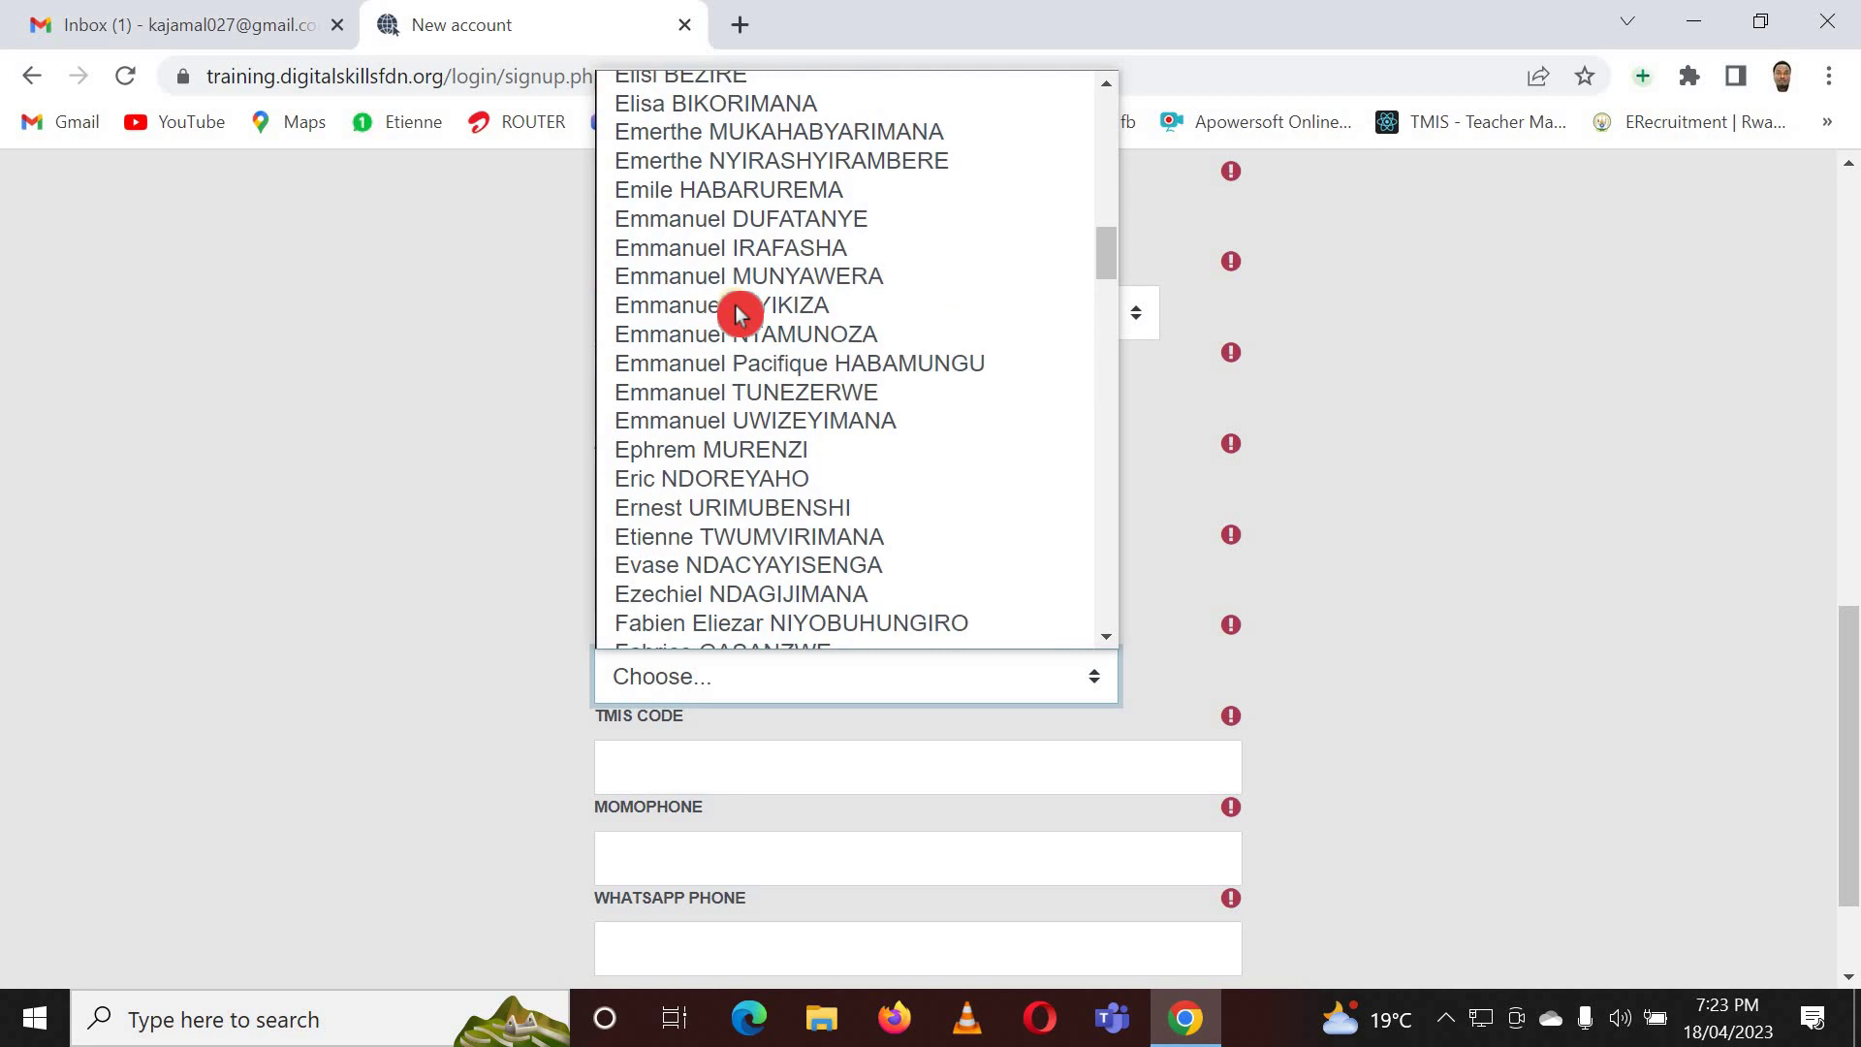
left_click(781, 539)
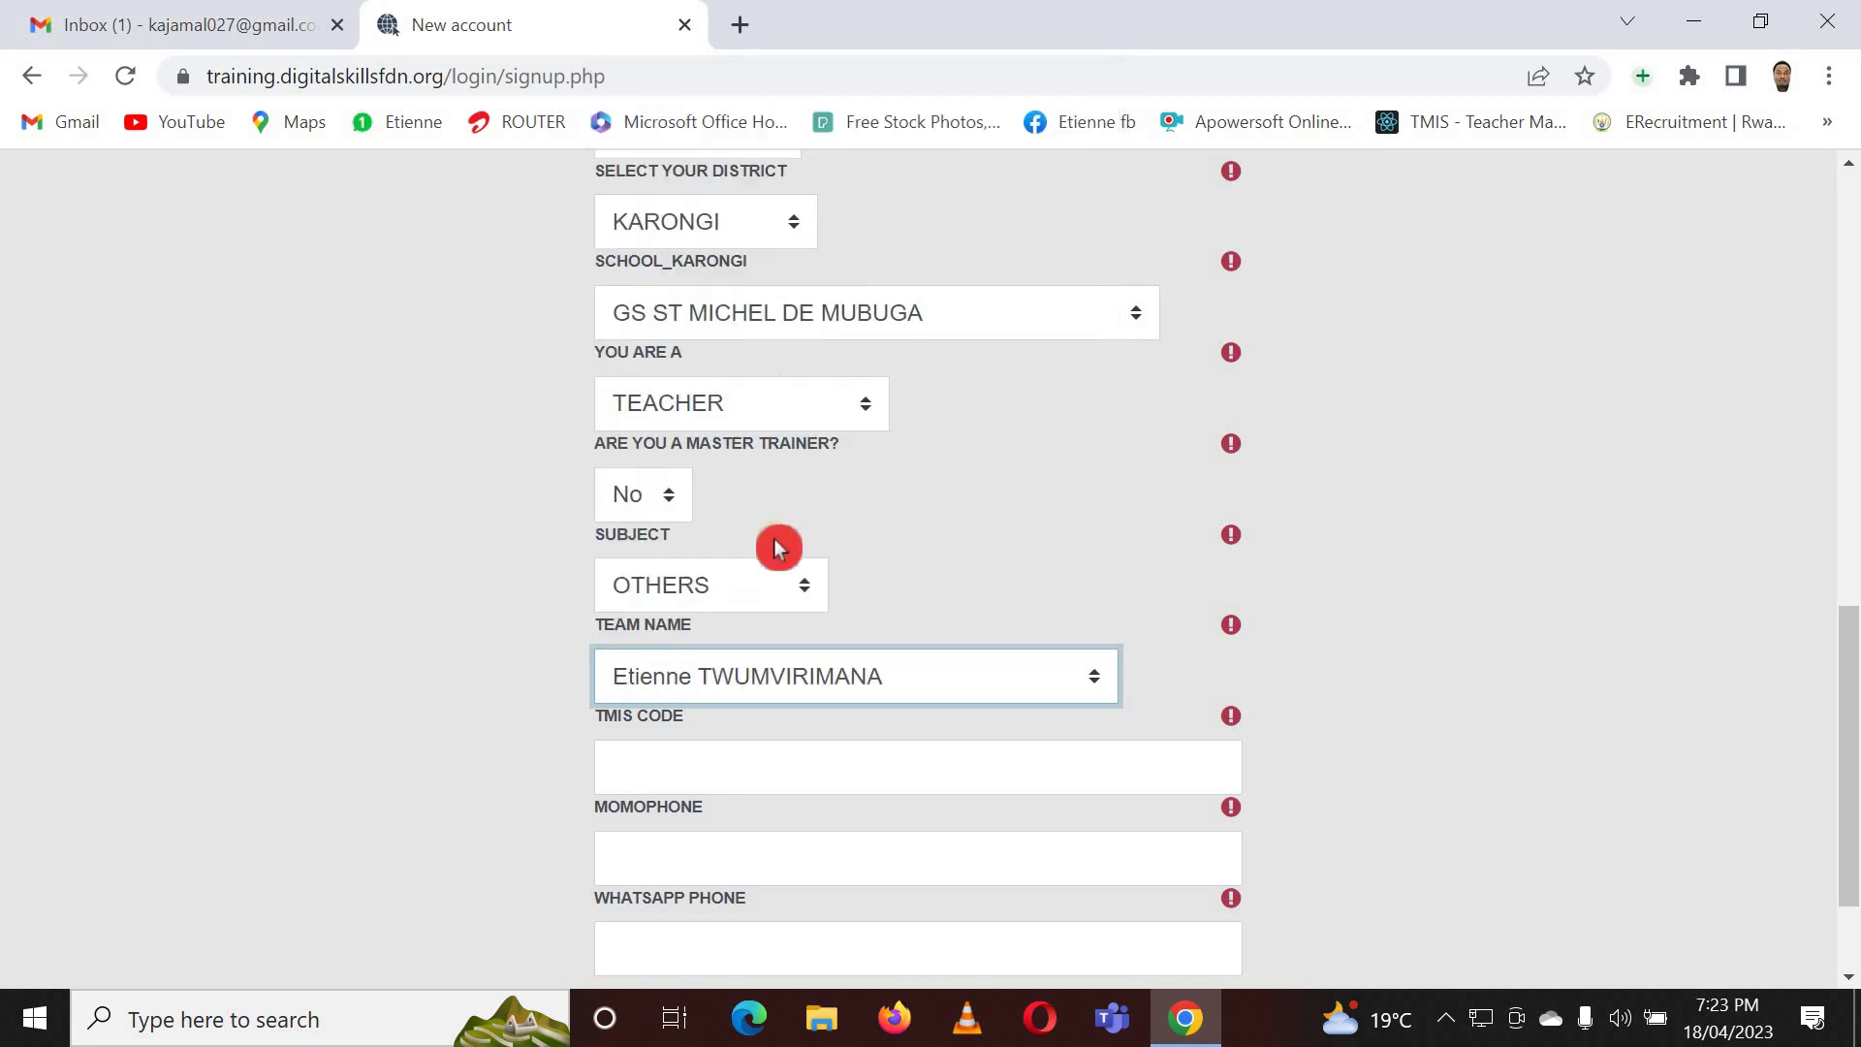
scroll(954, 611, "down", 2)
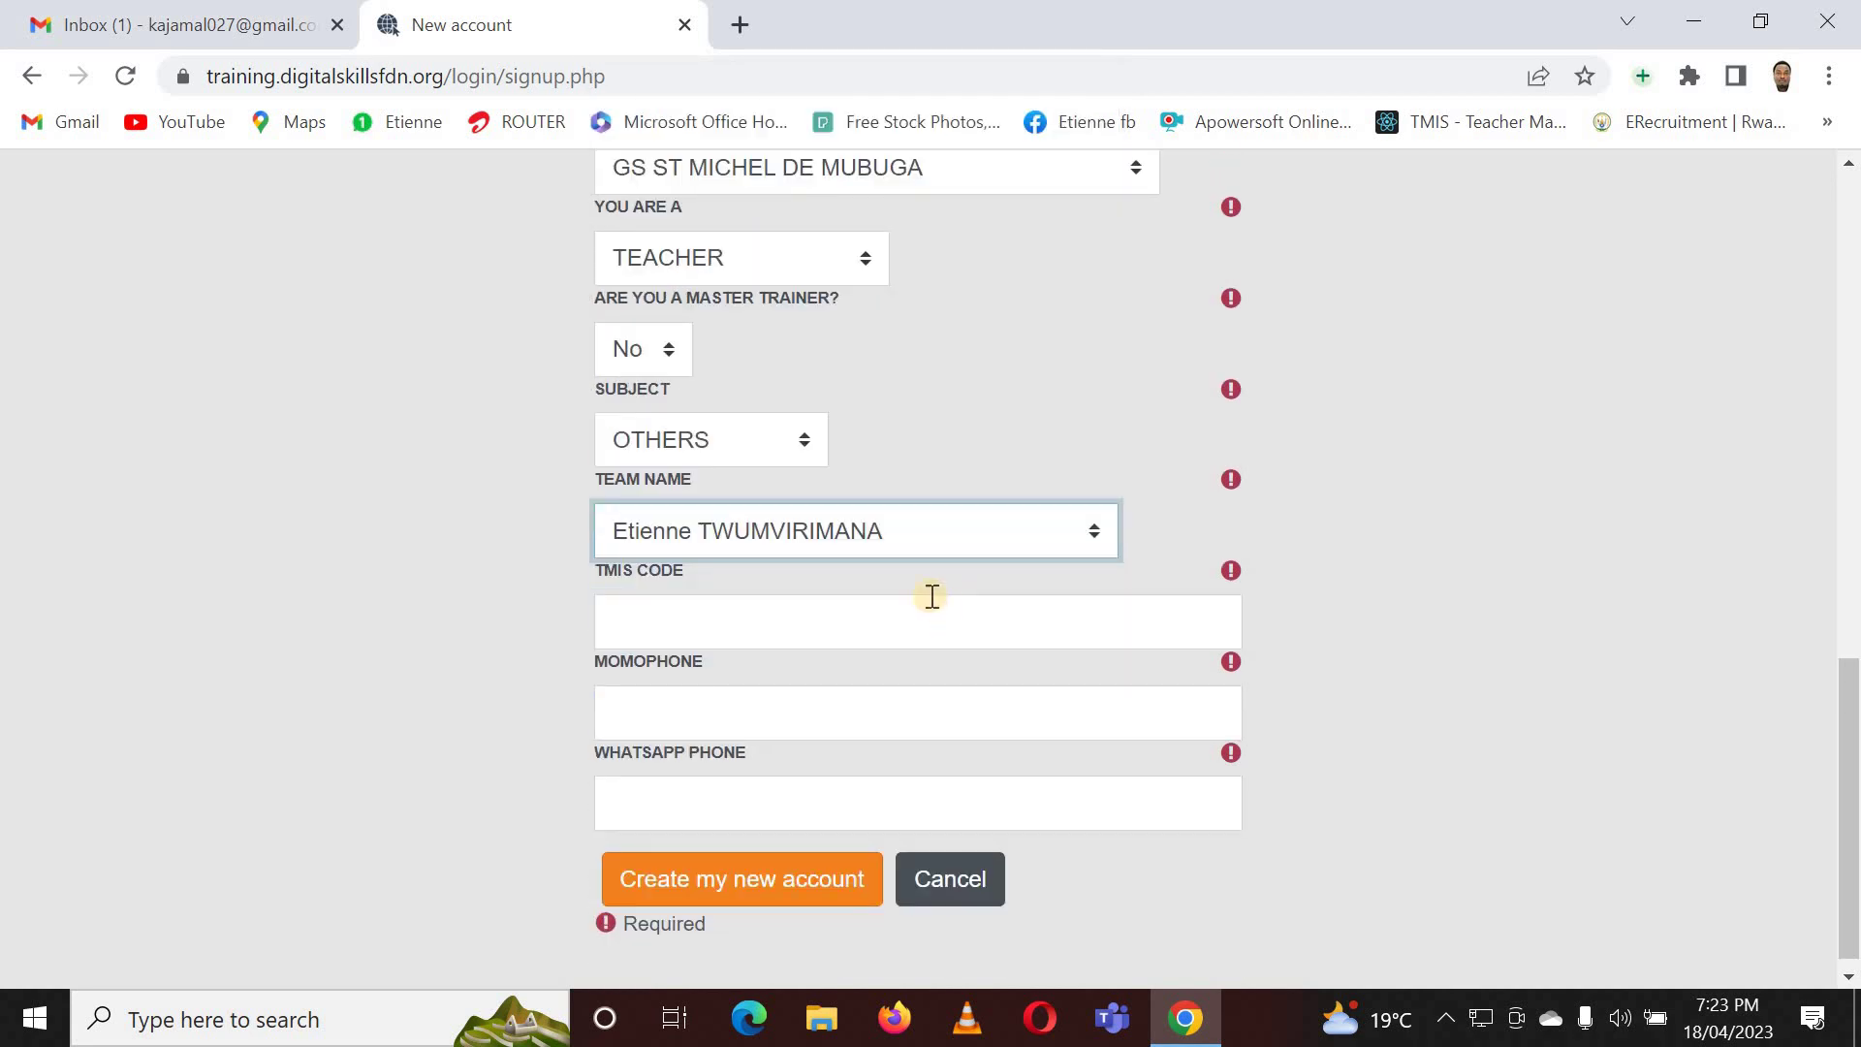
- Enter 0000 as the TMIS code and move to the mobile money phone field
left_click(742, 625)
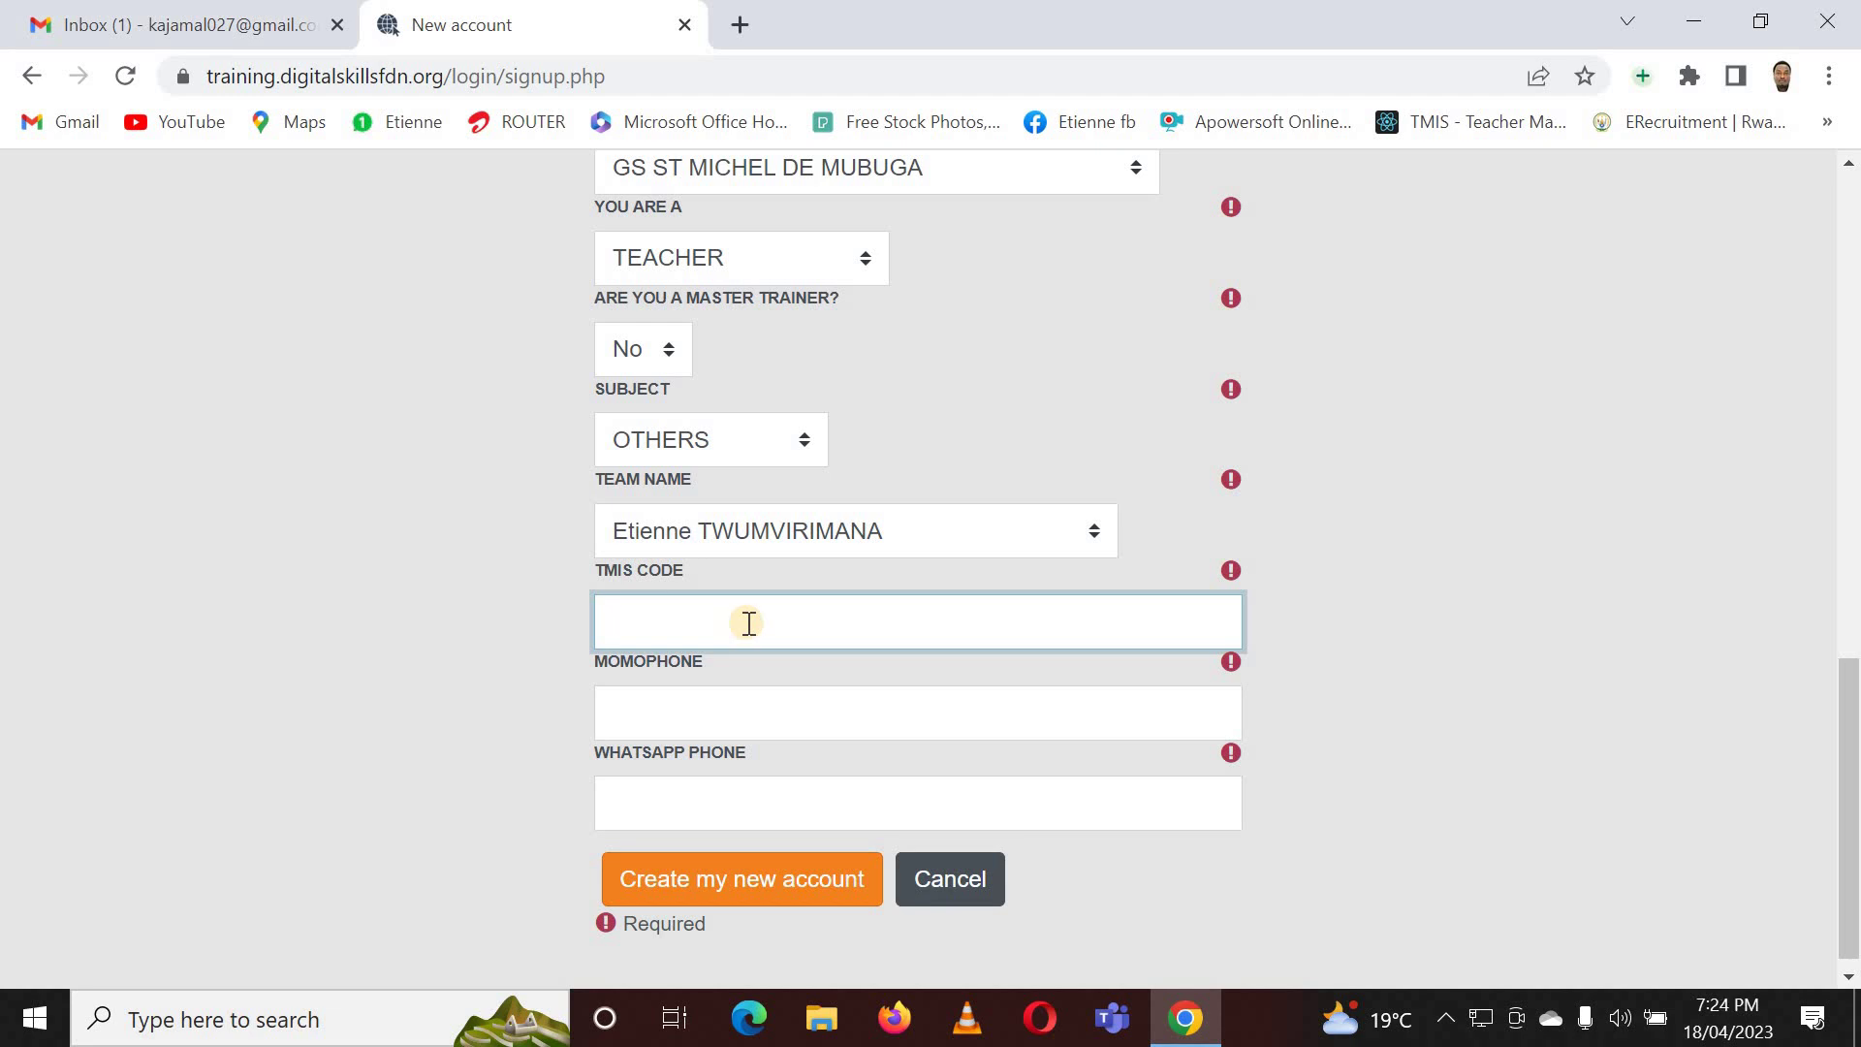
type("0000")
left_click(909, 655)
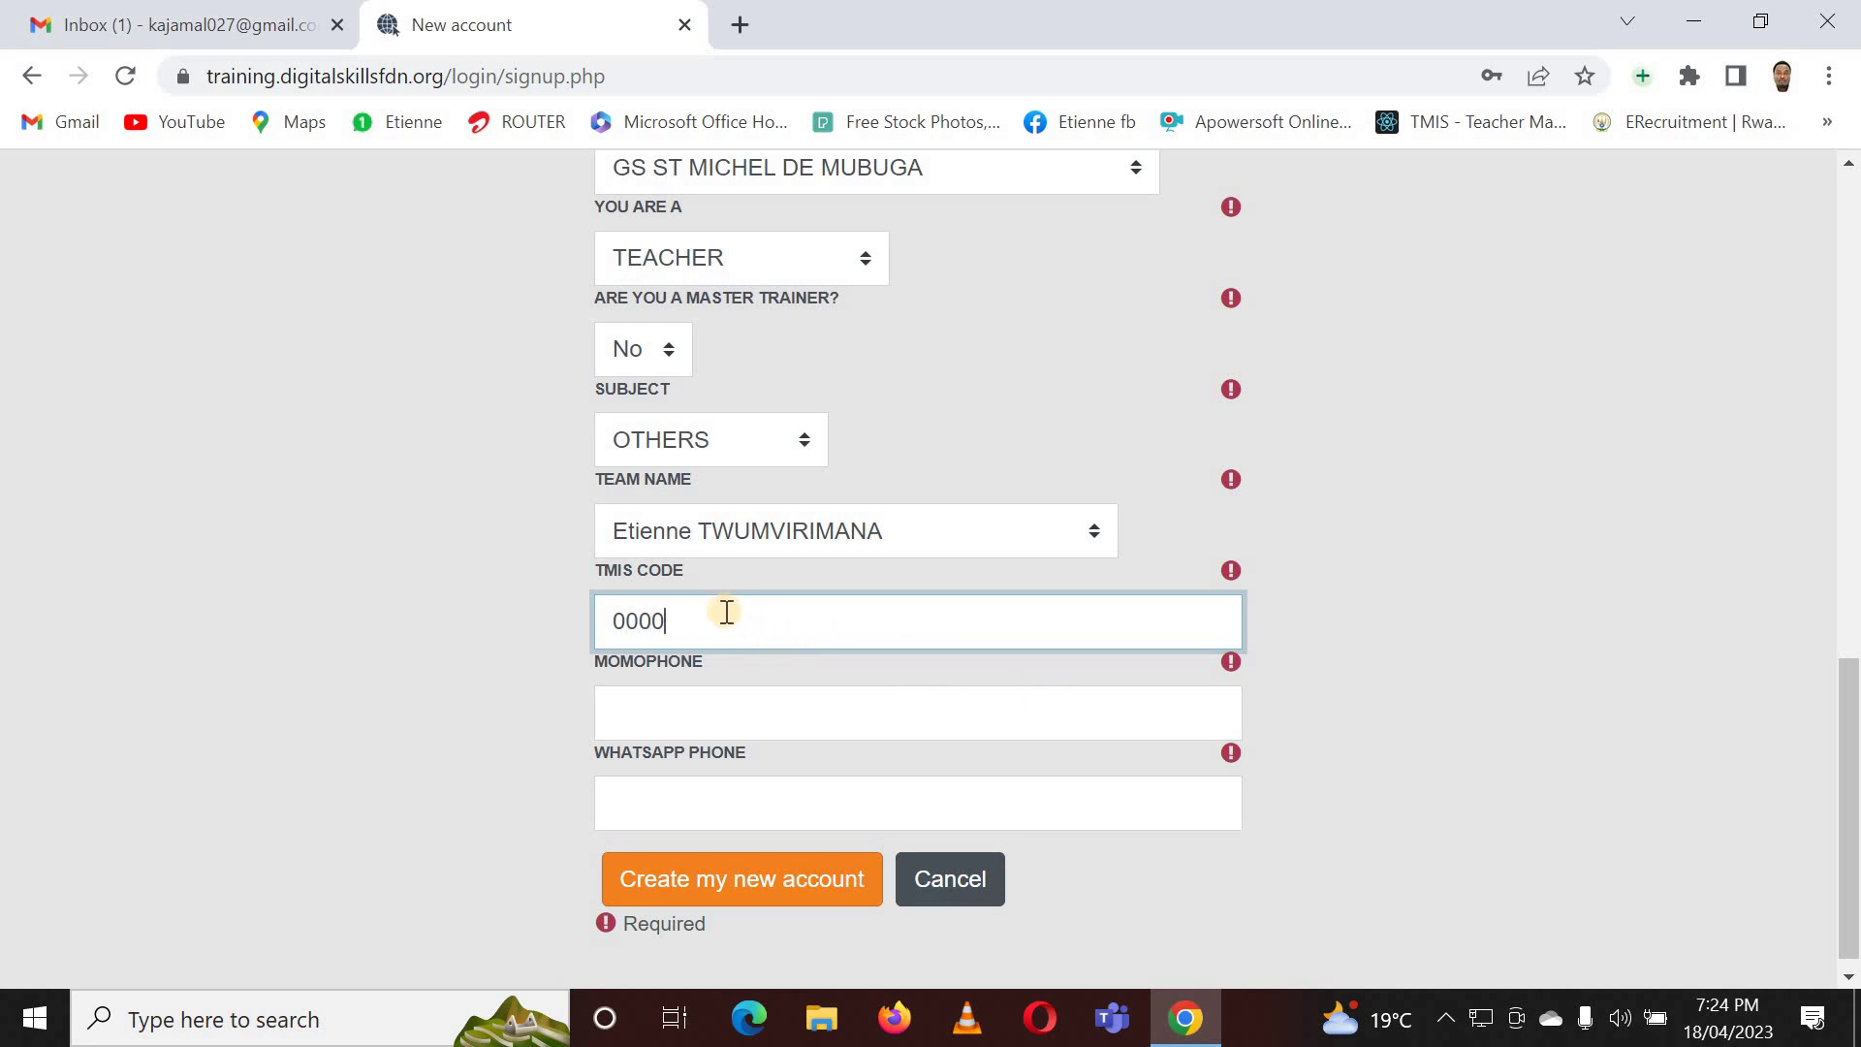
left_click(721, 716)
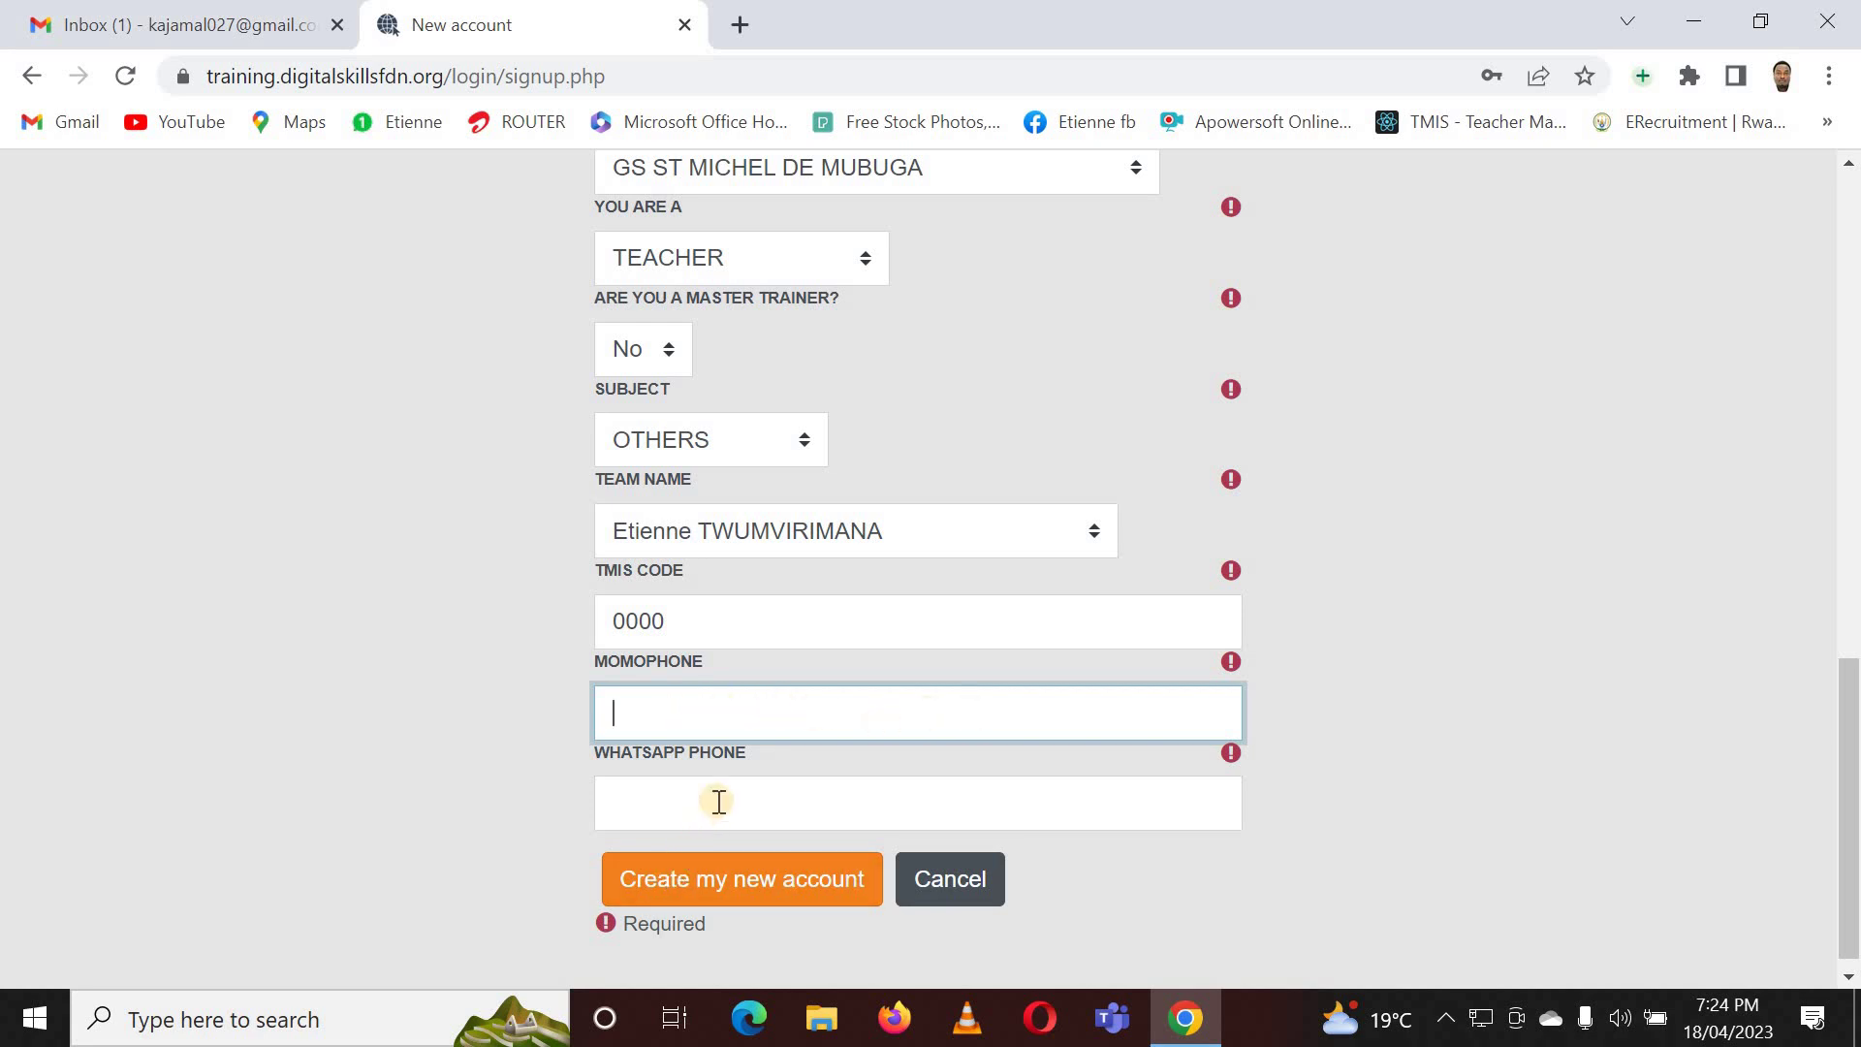
scroll(802, 773, "up", 2)
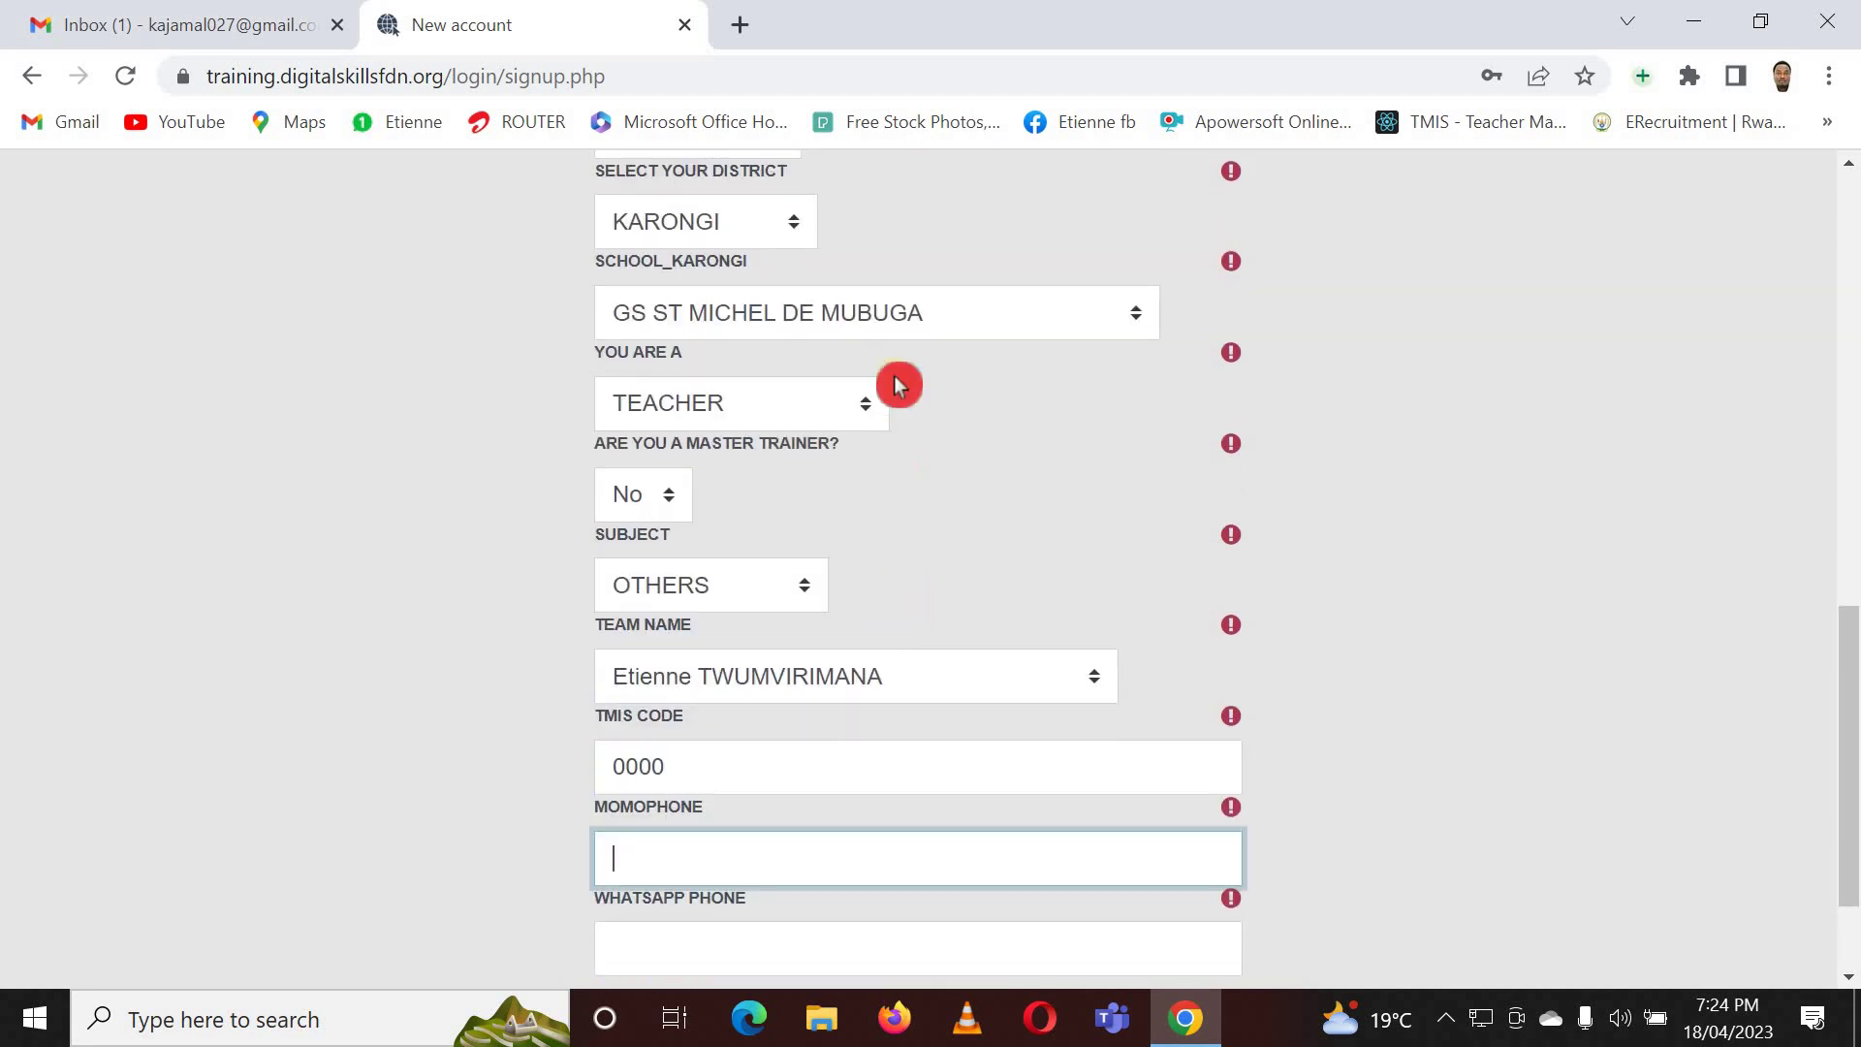
scroll(789, 609, "down", 2)
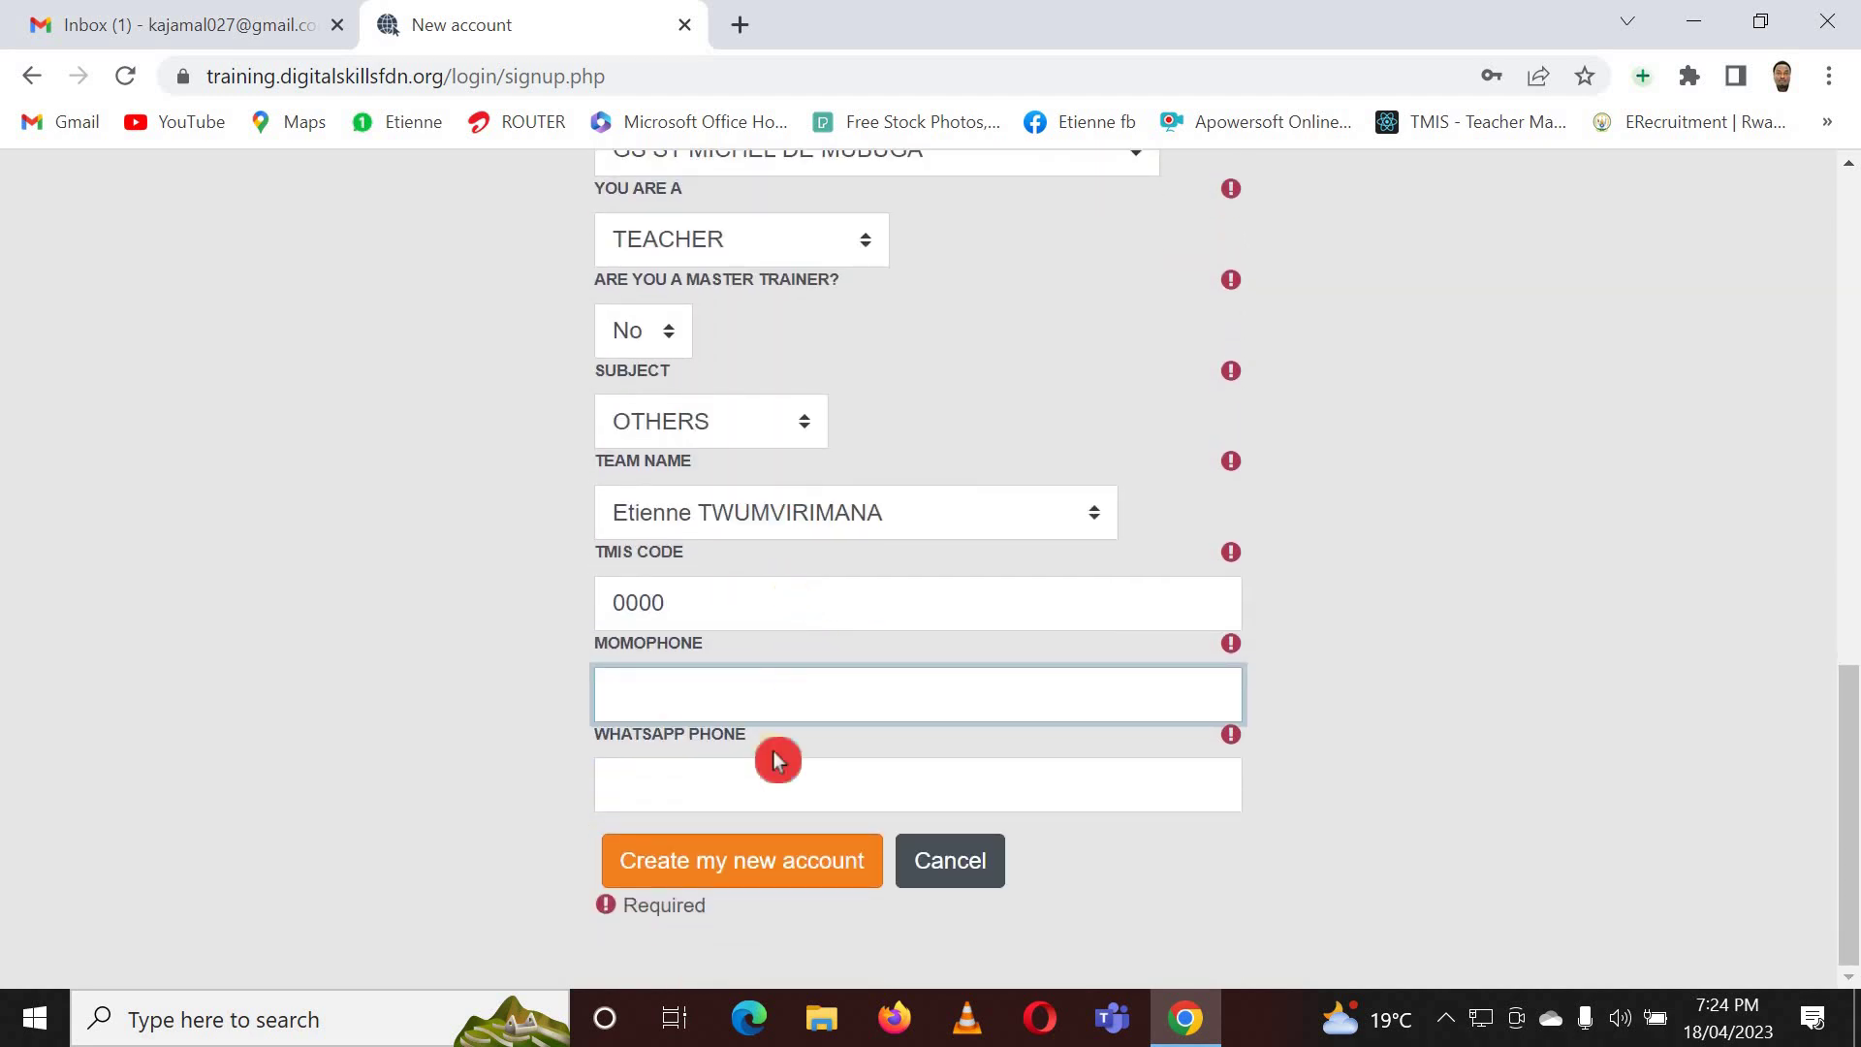
- Attempt to create the account, then recheck the school selection, keeping it unchanged
left_click(776, 878)
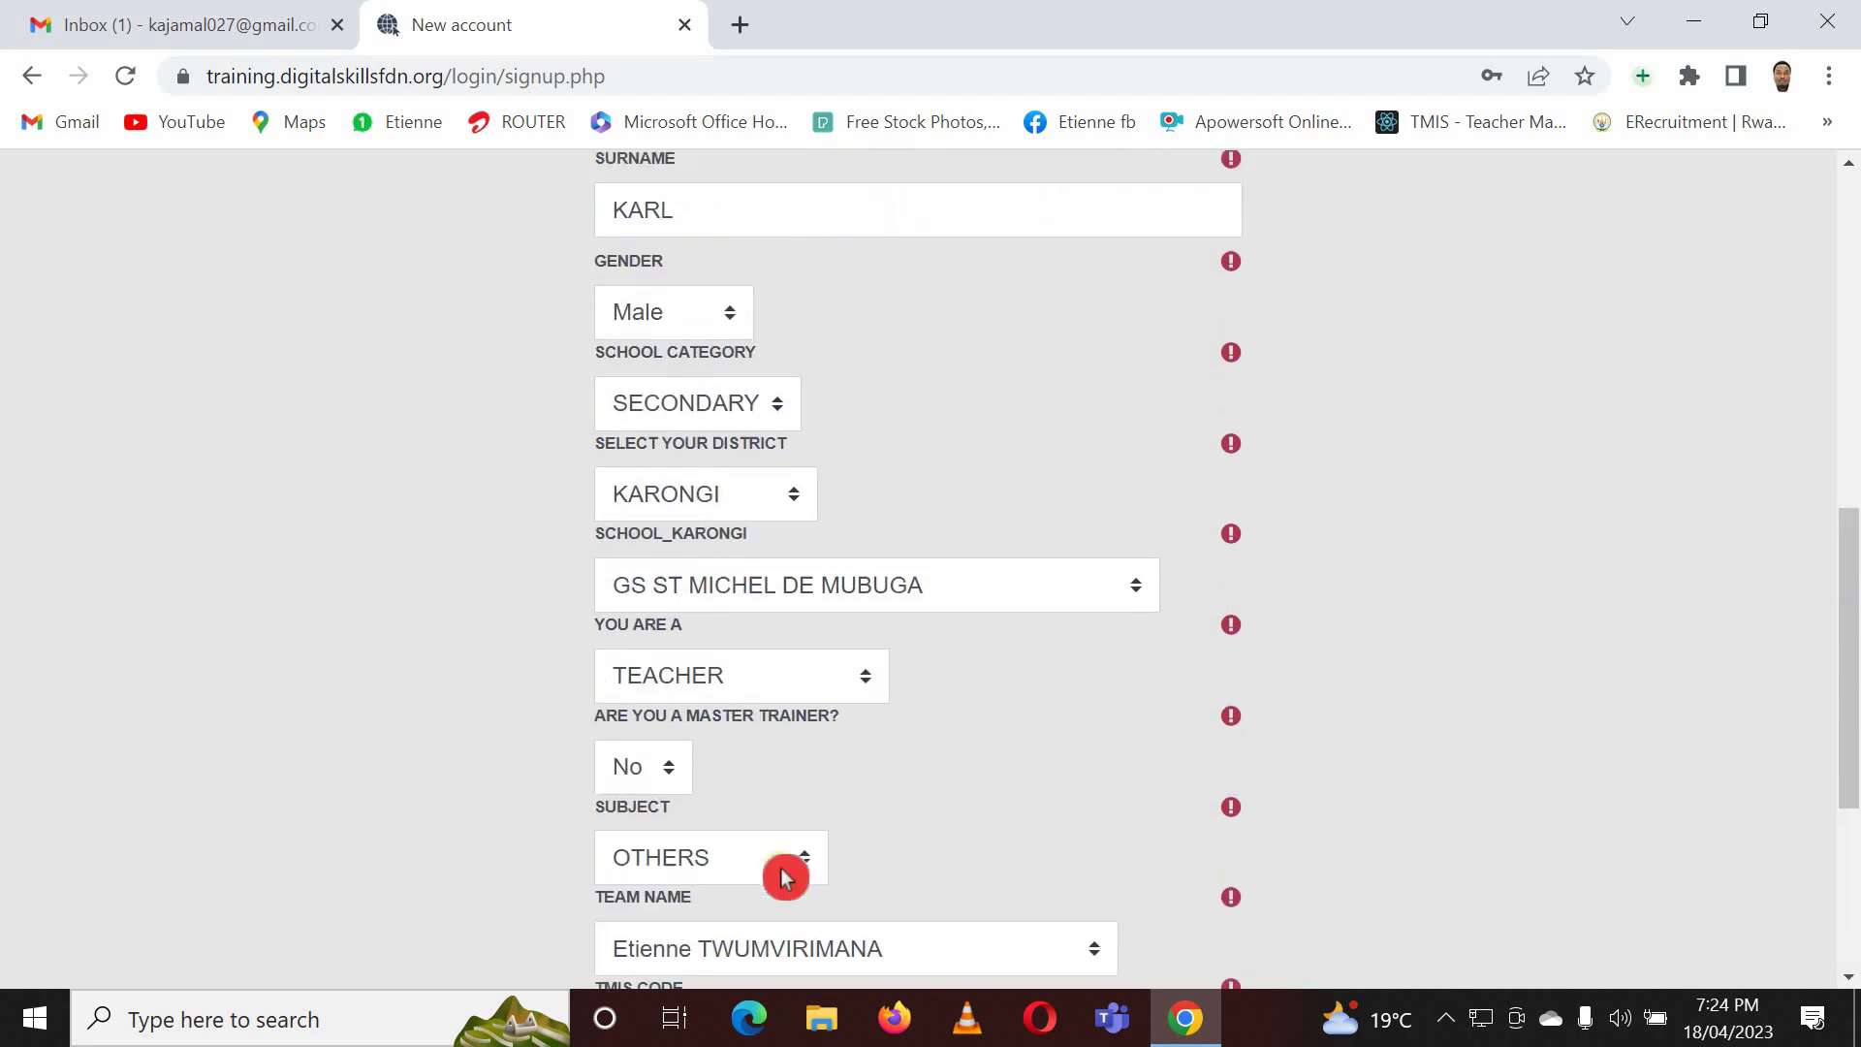
scroll(776, 789, "up", 1)
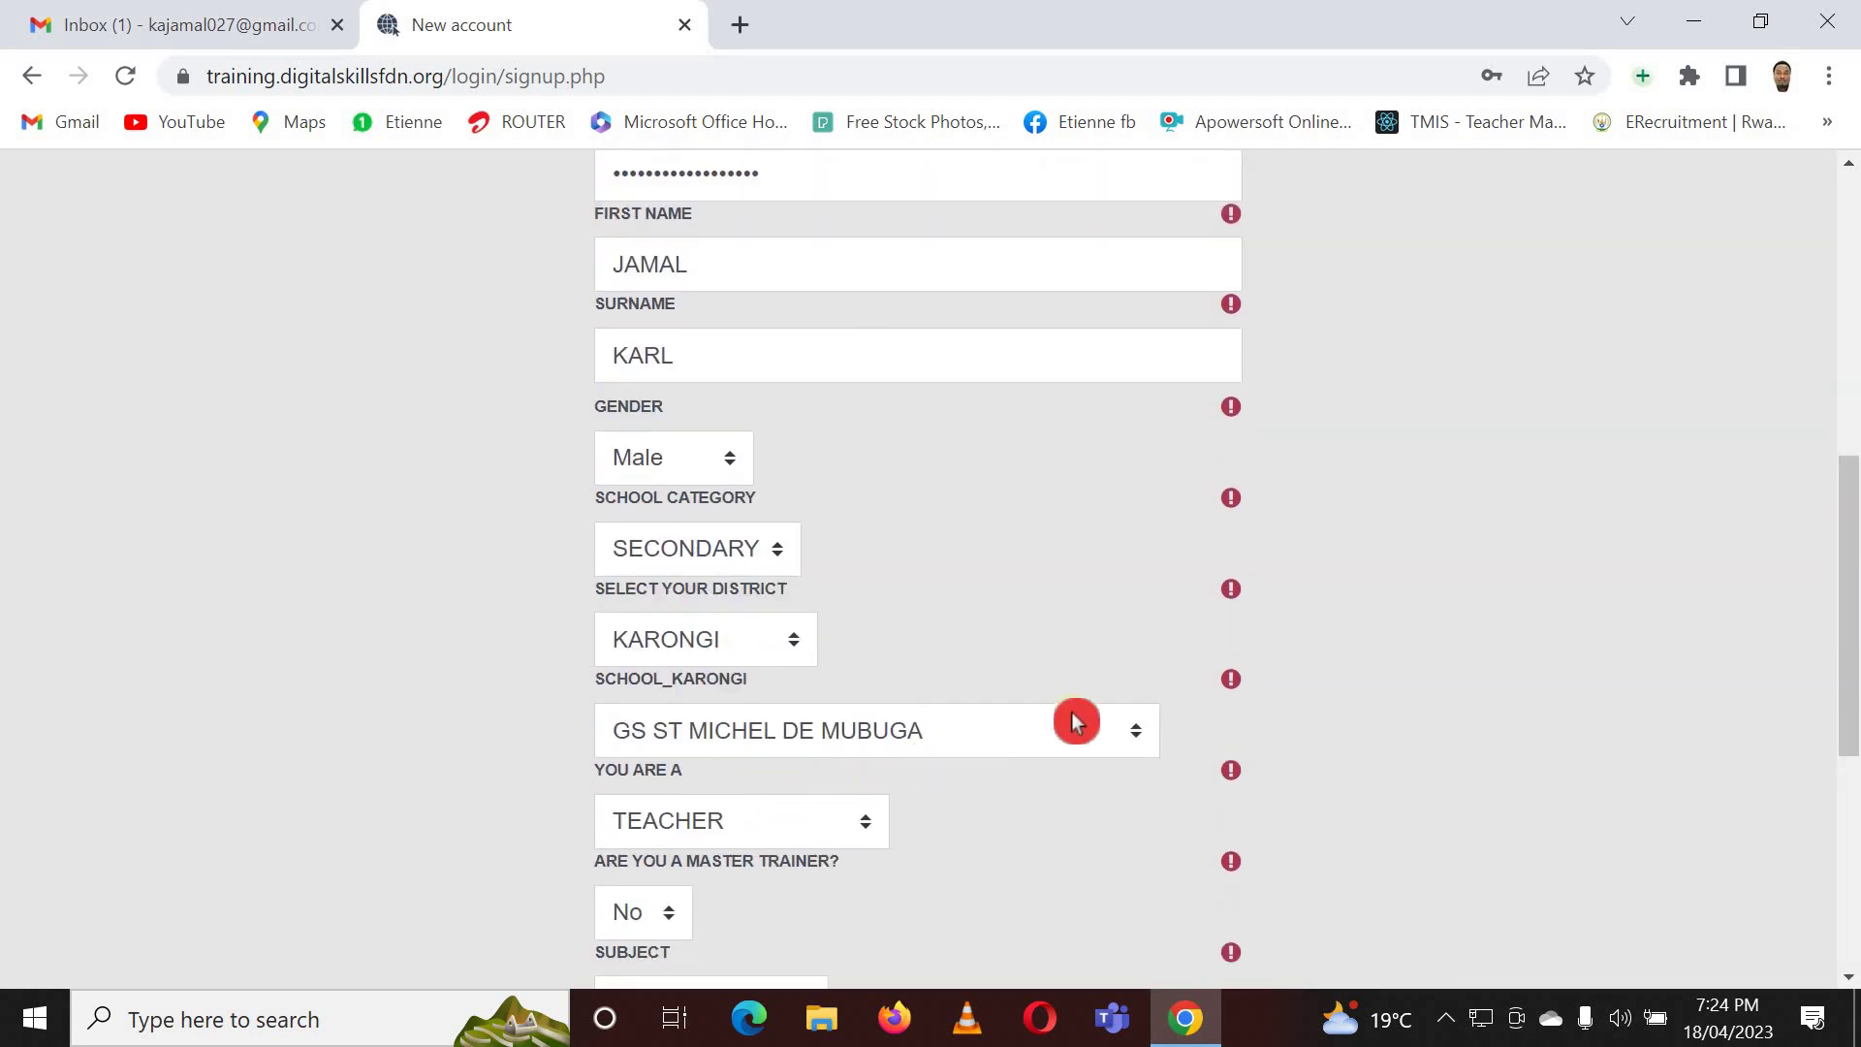
left_click(1131, 738)
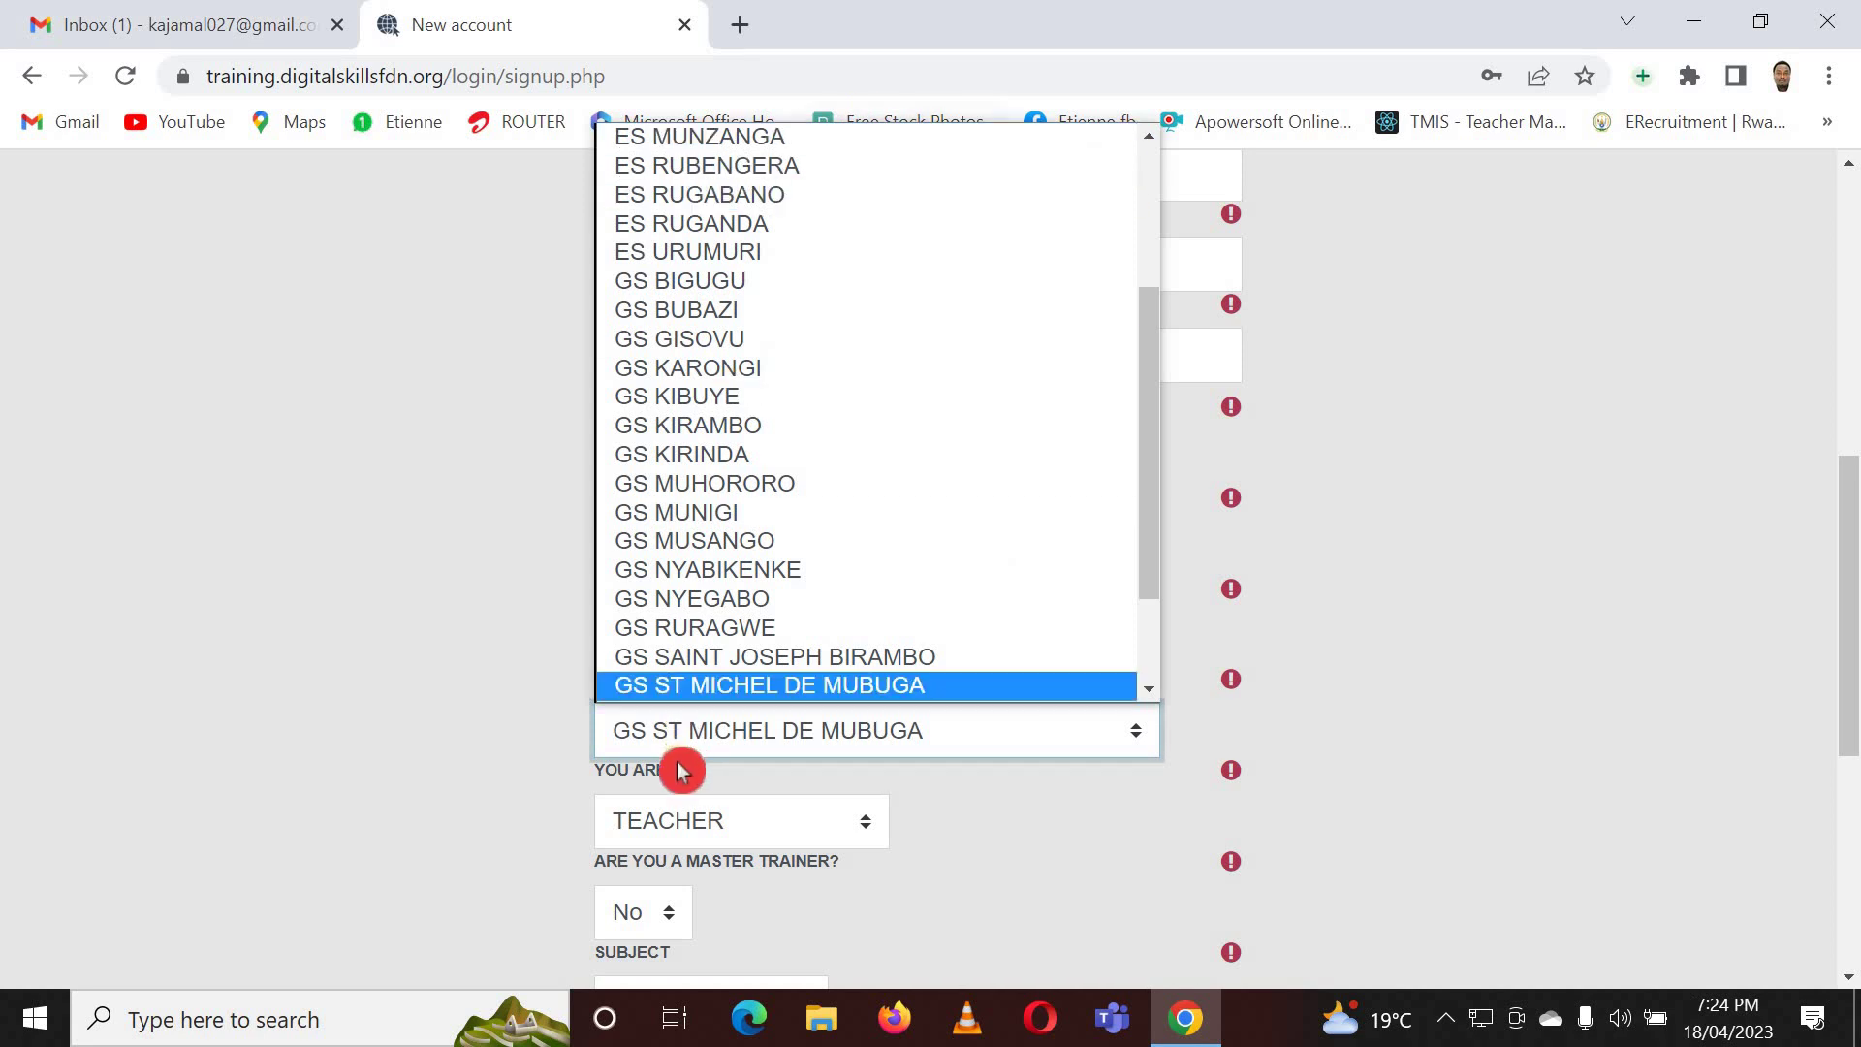
left_click(538, 648)
left_click(839, 736)
scroll(839, 736, "down", 1)
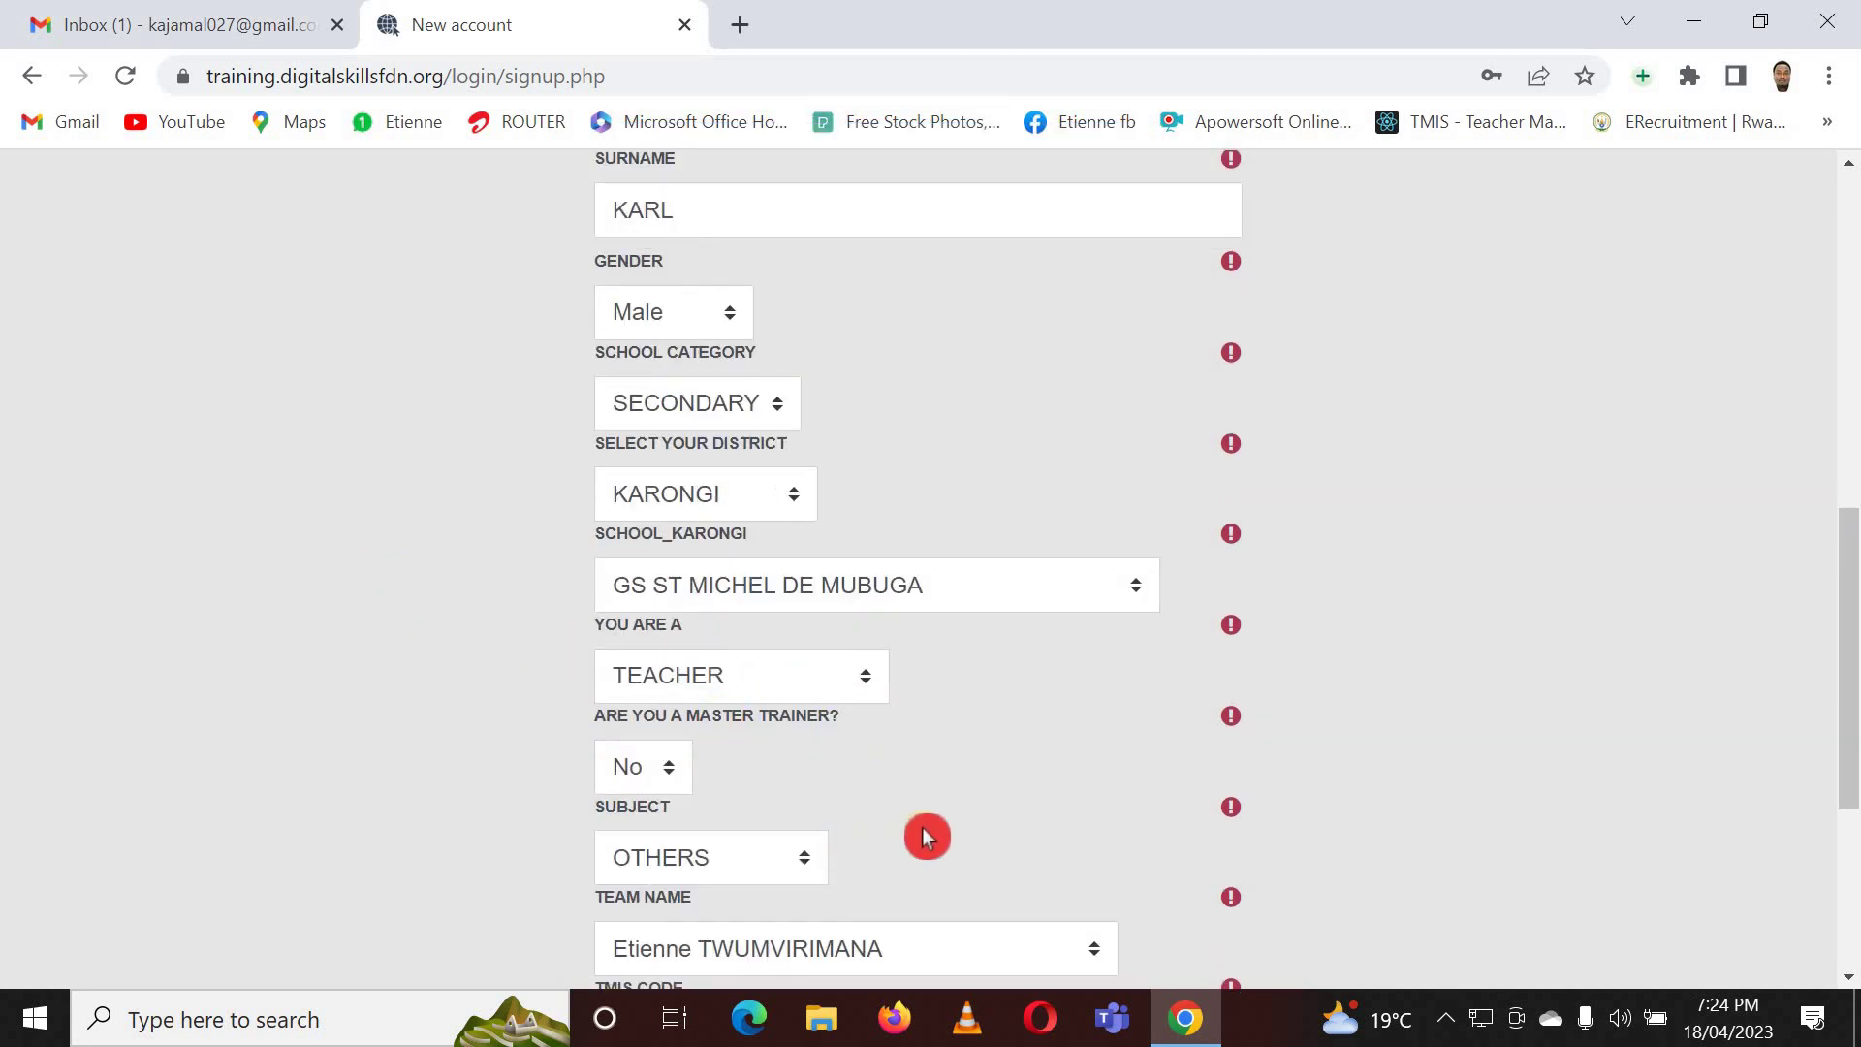
scroll(921, 832, "down", 1)
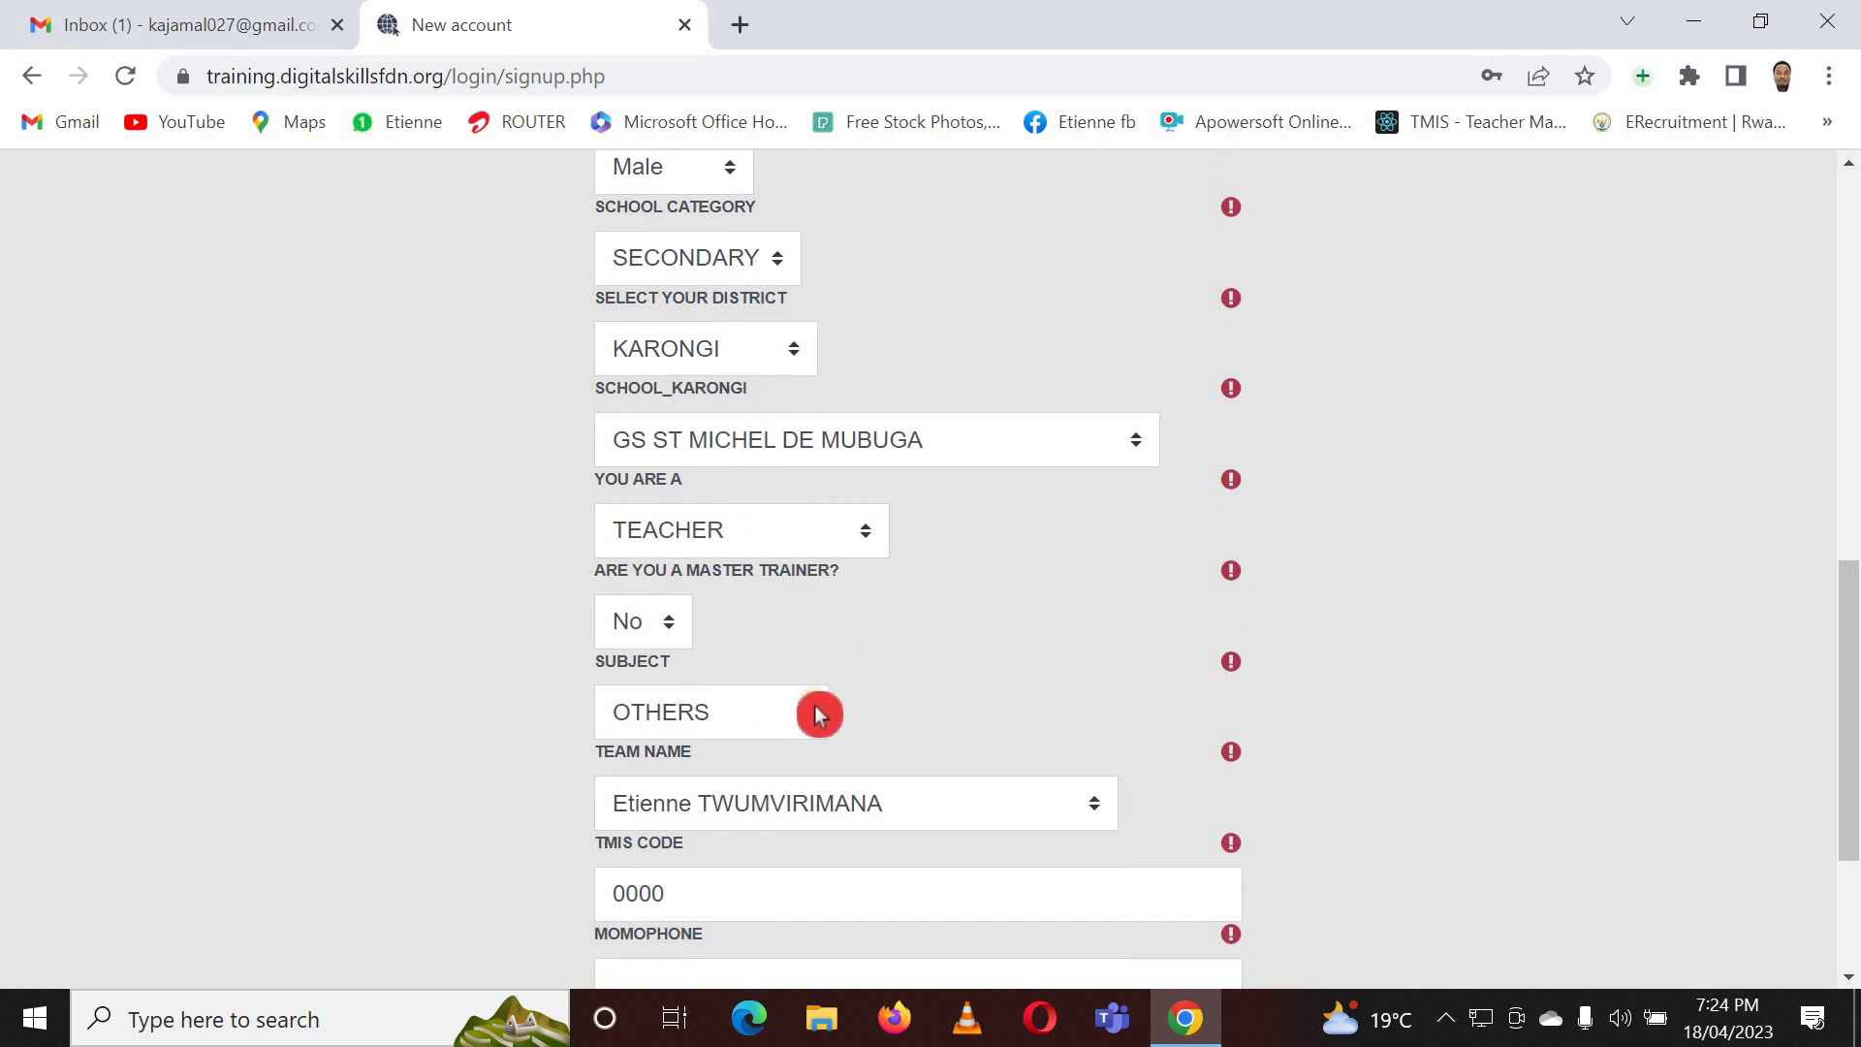
scroll(814, 712, "down", 2)
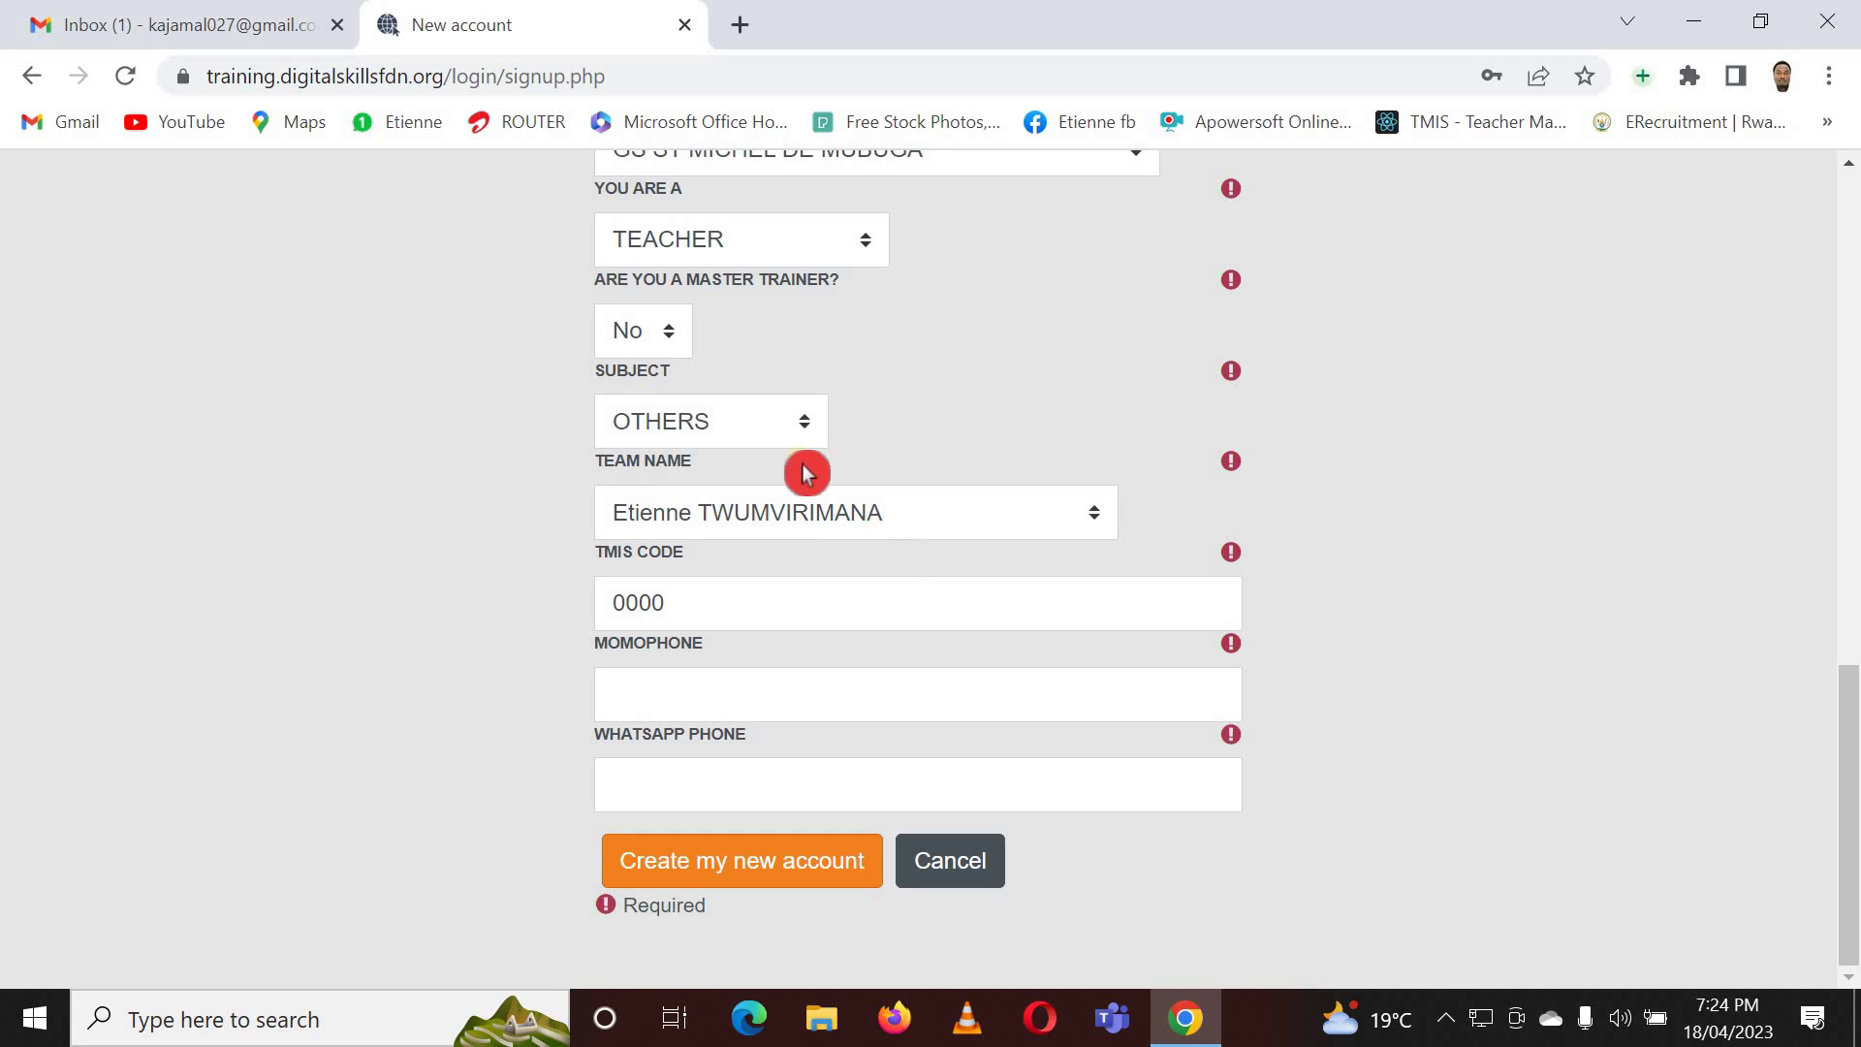
- Change the role to EDUCATION LEADER with responsibility SCHOOL MANAGER / HEAD TEACHER
scroll(866, 399, "up", 2)
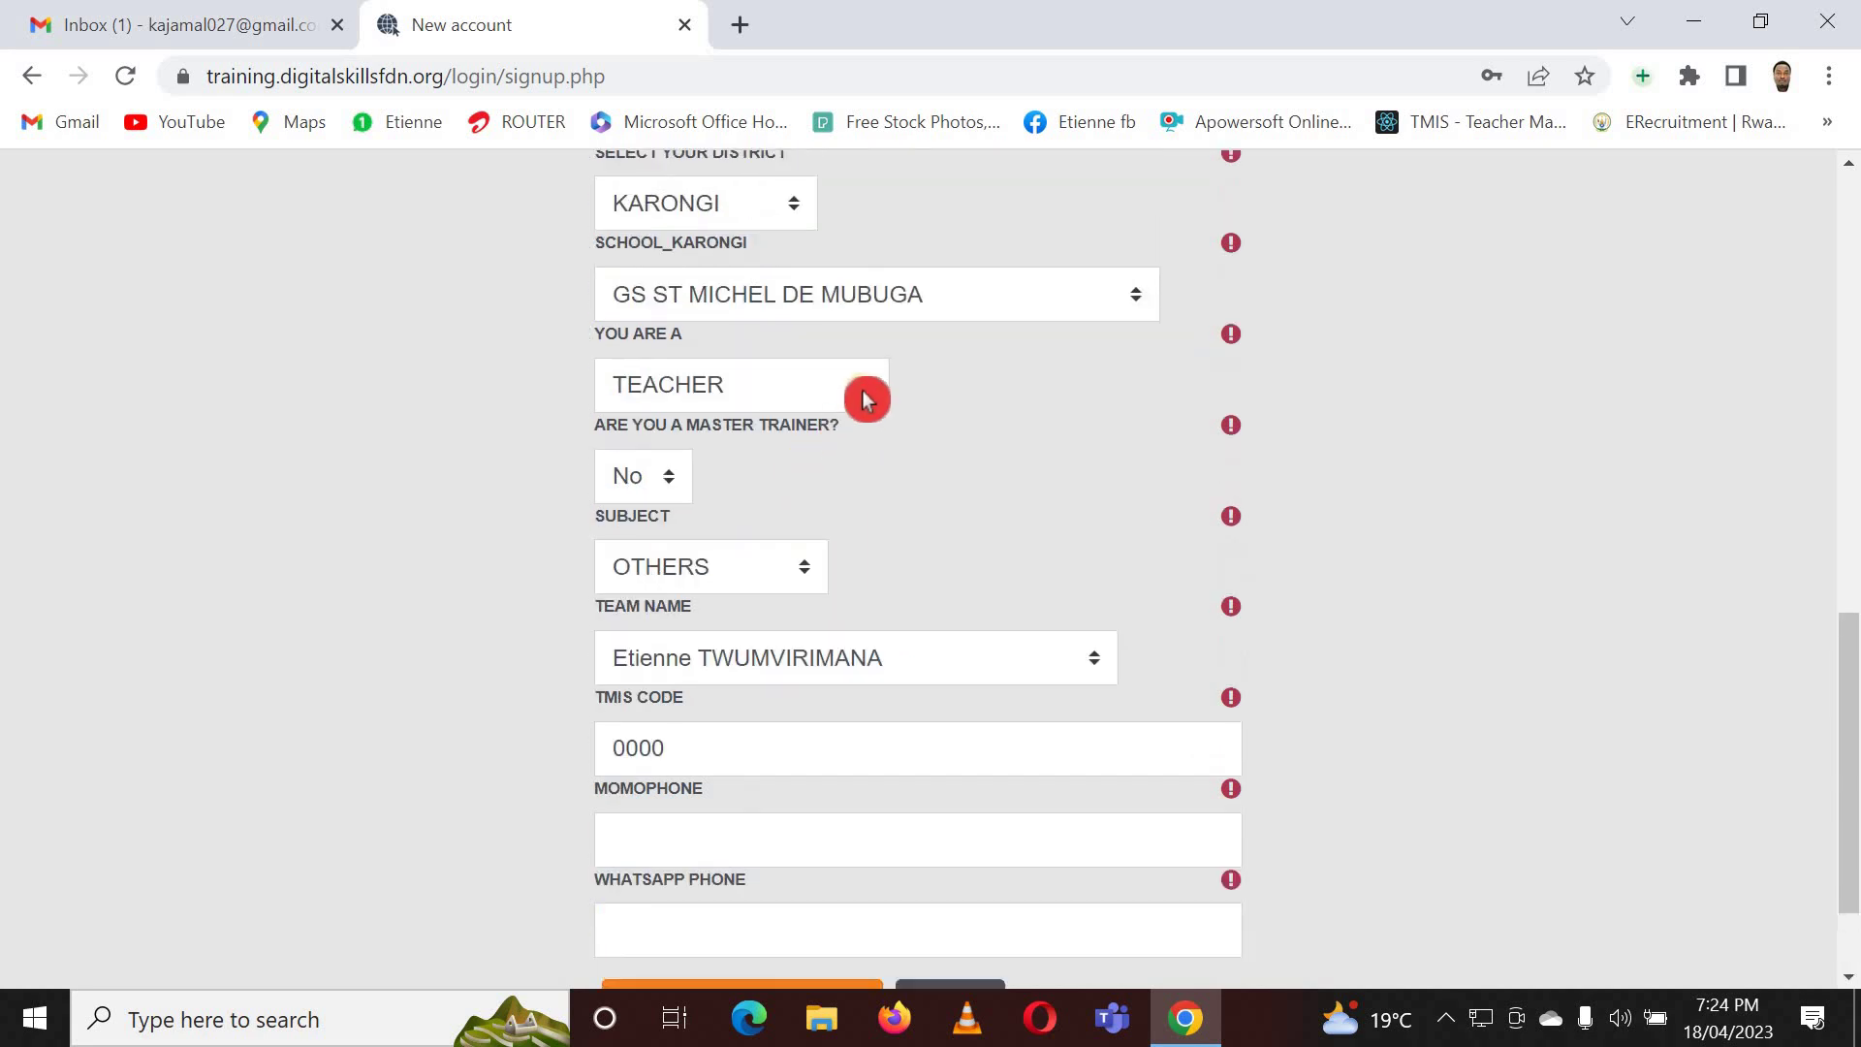
left_click(866, 399)
left_click(762, 513)
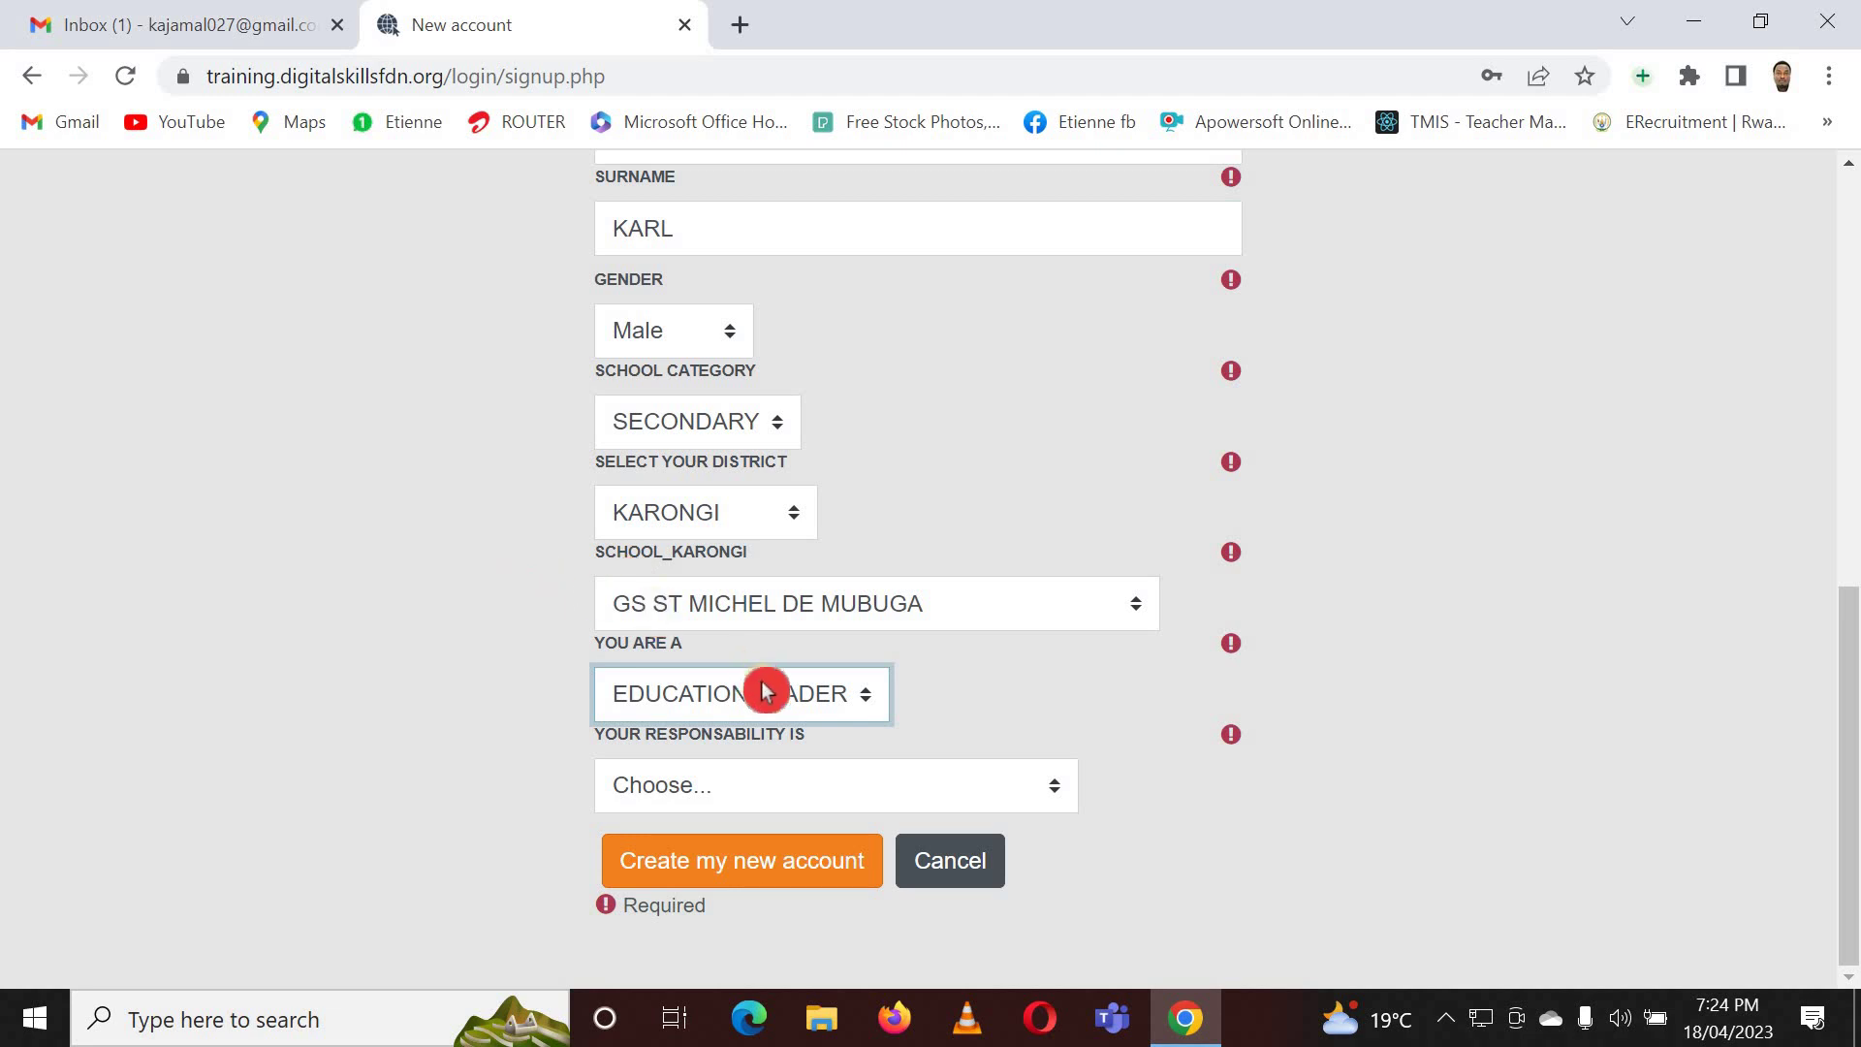
left_click(800, 783)
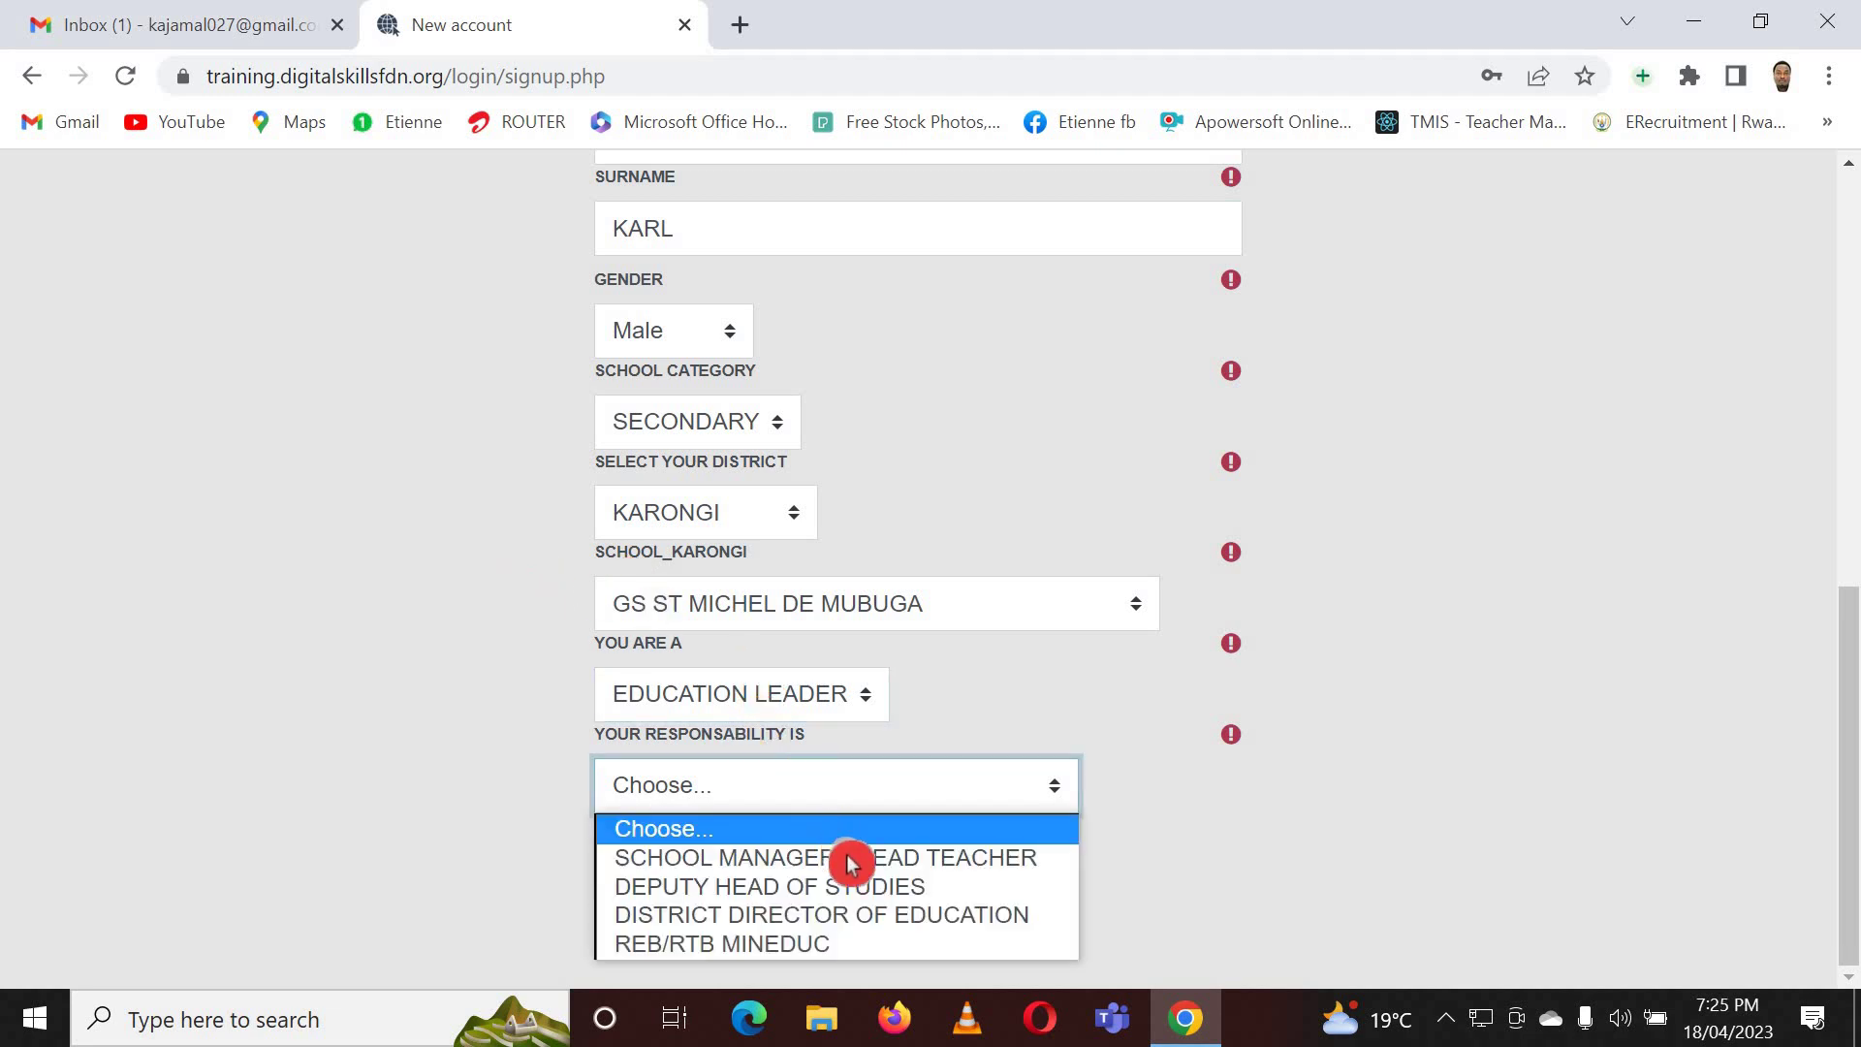
left_click(852, 859)
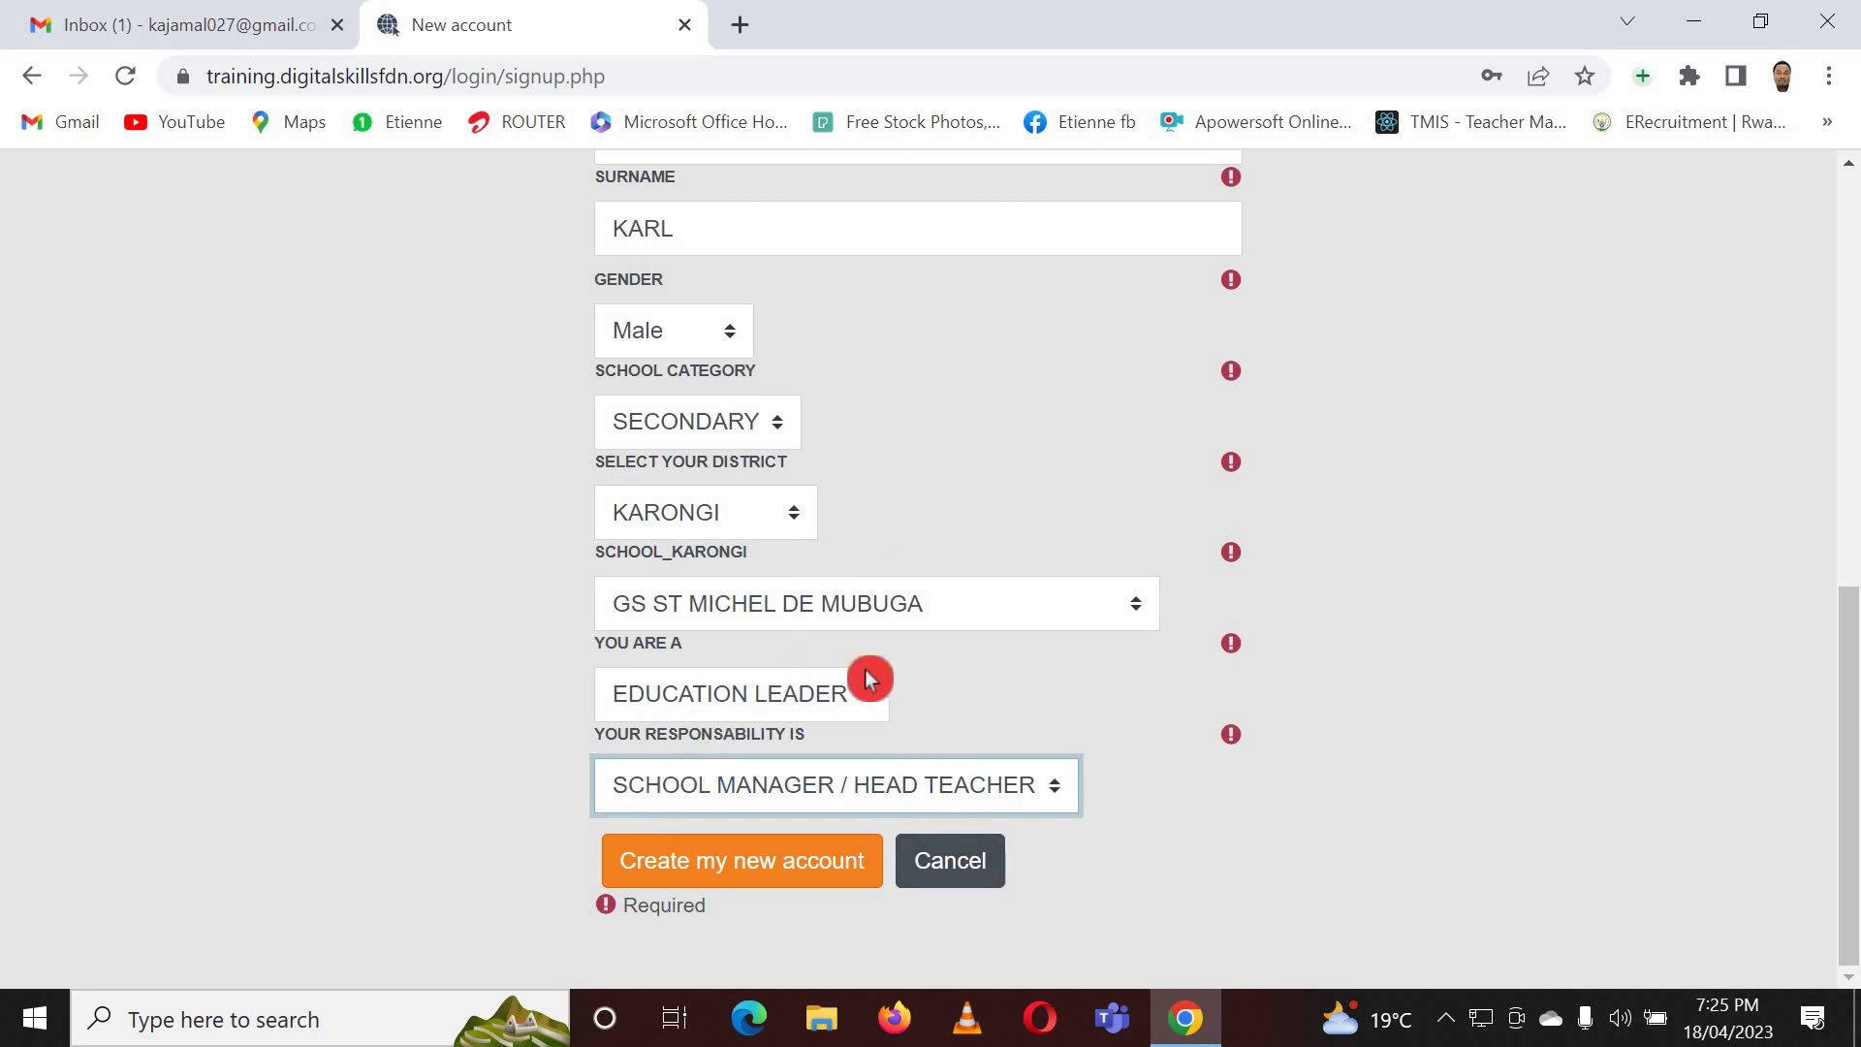
- Create the account and highlight the e-mail address on the Confirm your account page
left_click(788, 869)
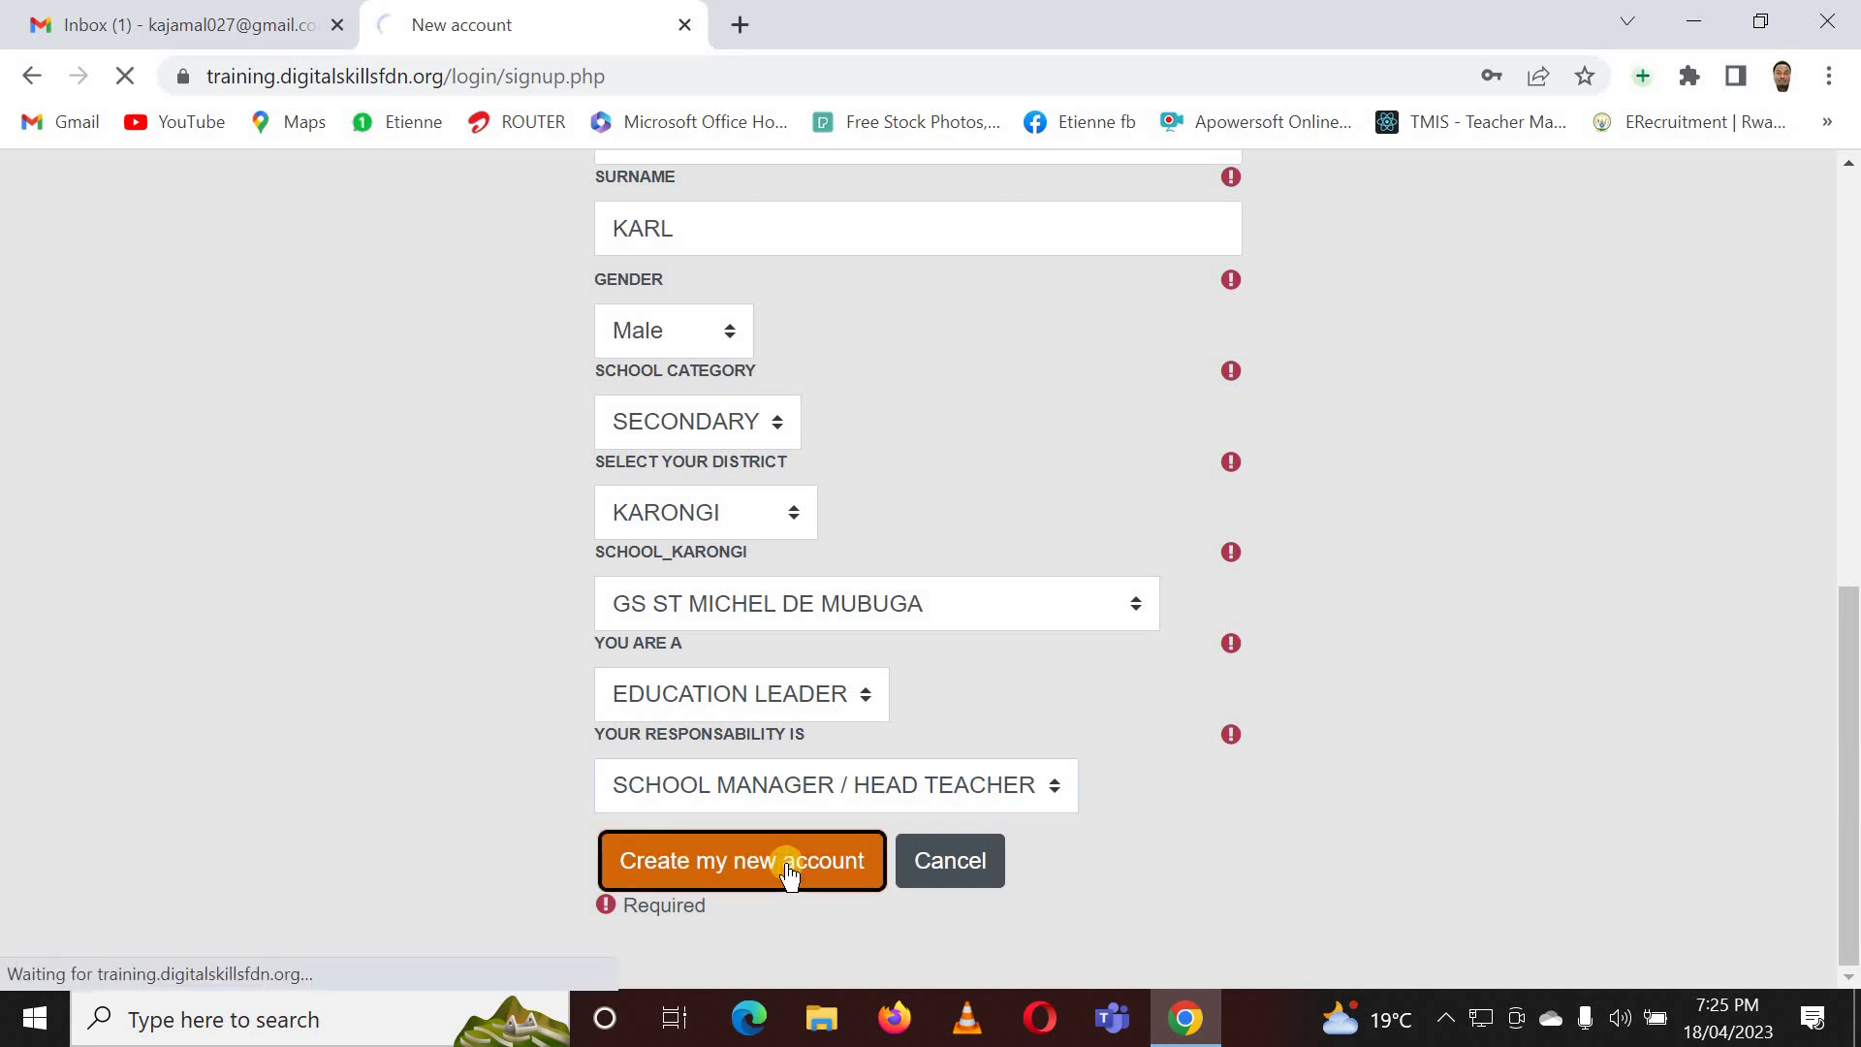
left_click_drag(787, 869, 689, 642)
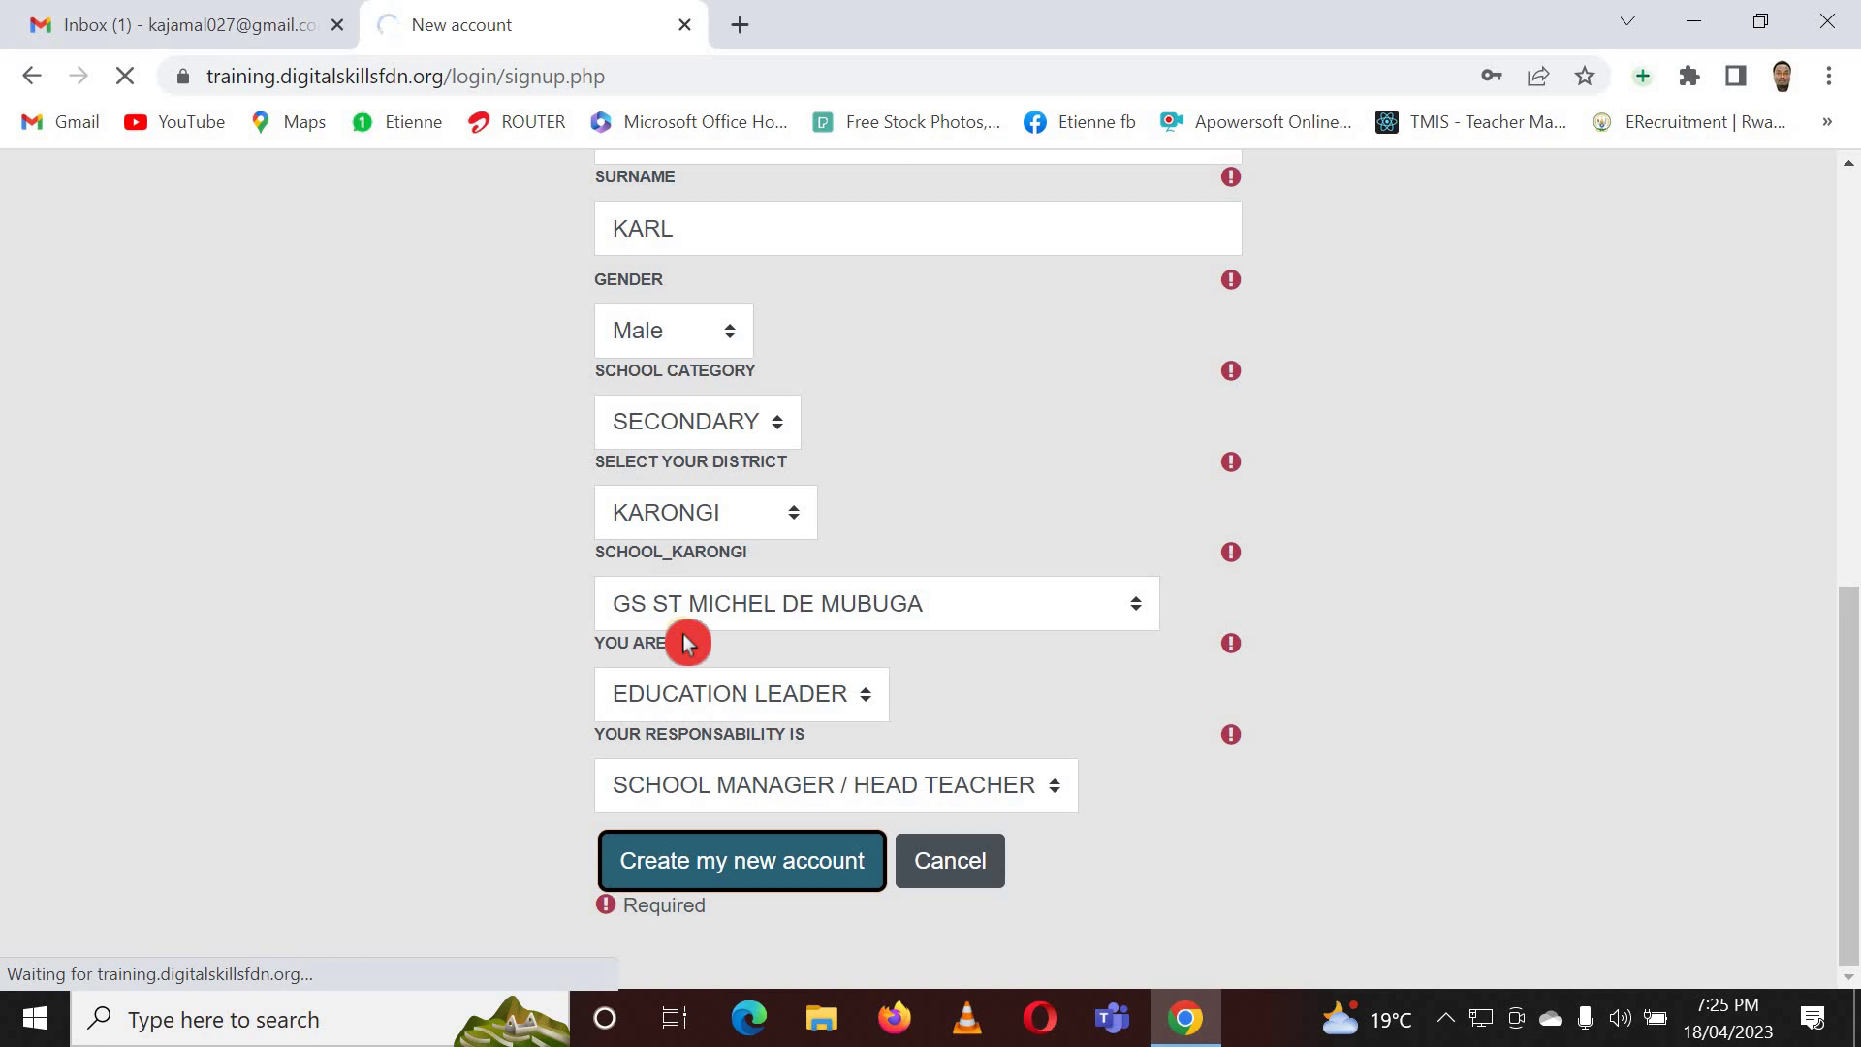
left_click_drag(688, 642, 669, 613)
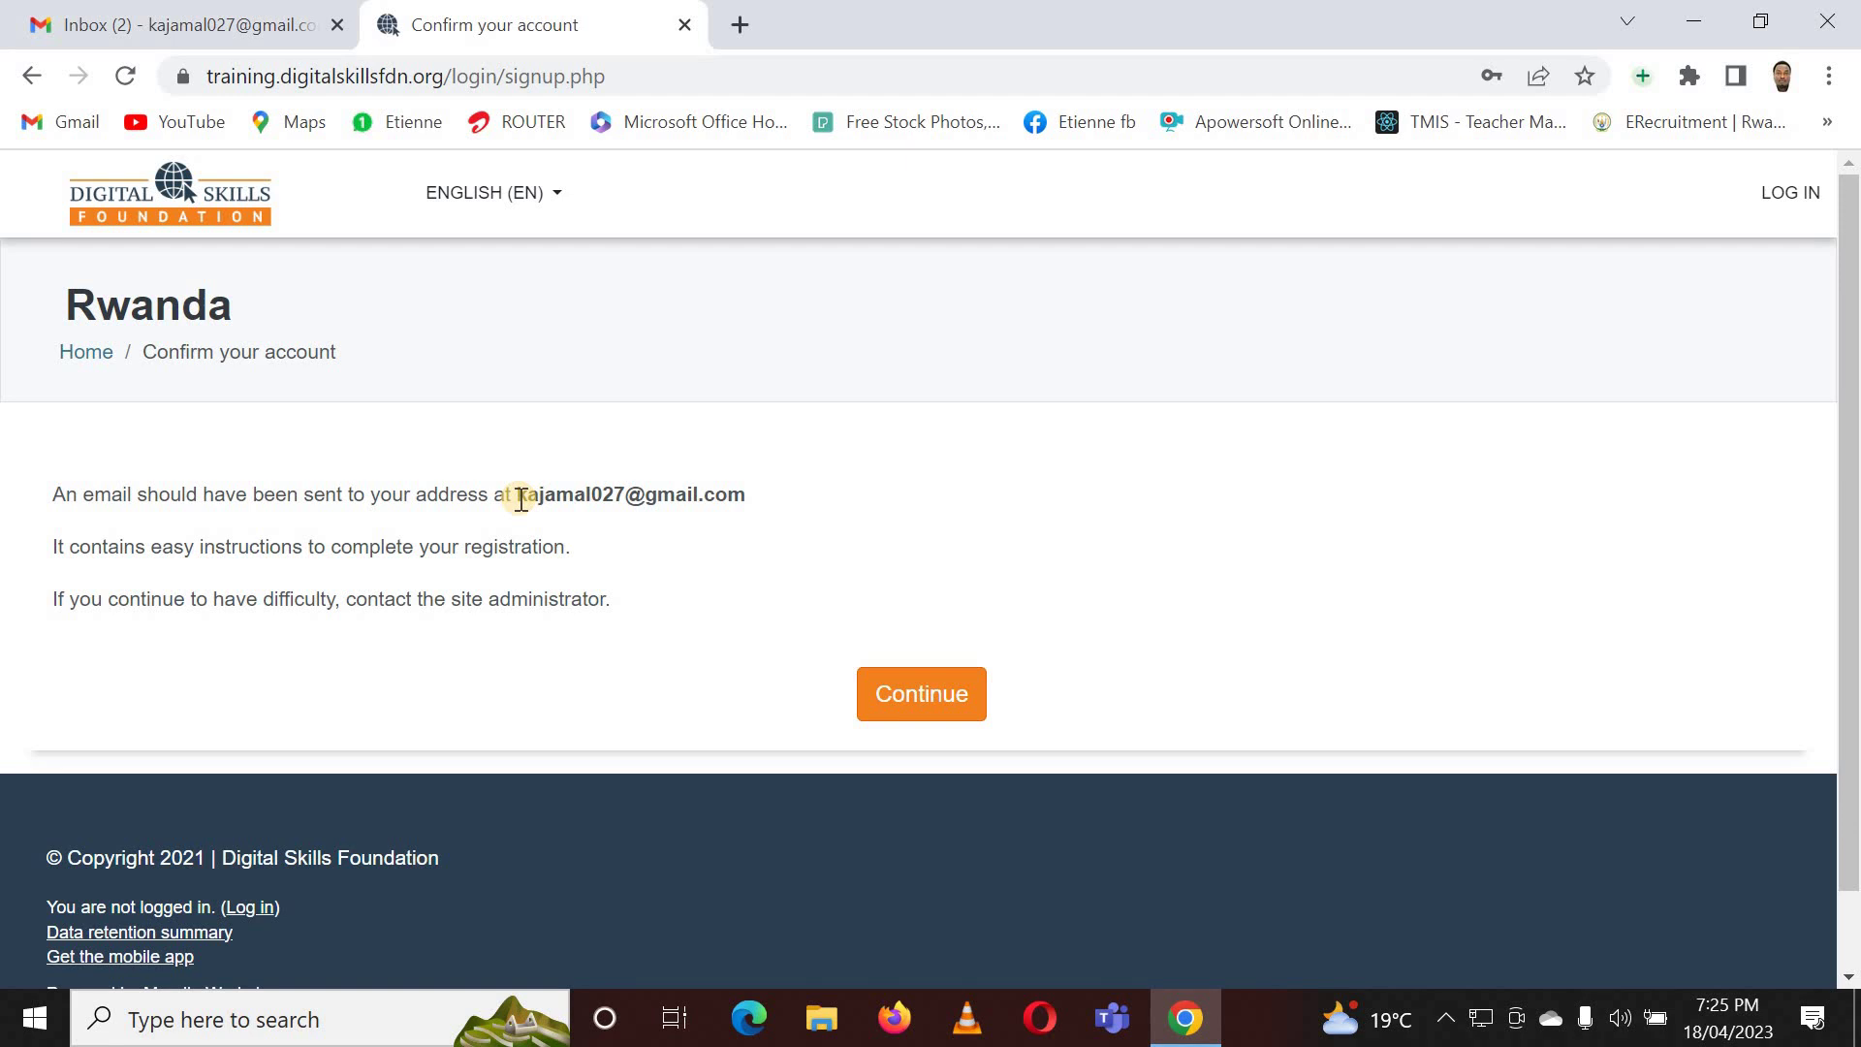
left_click_drag(521, 498, 746, 498)
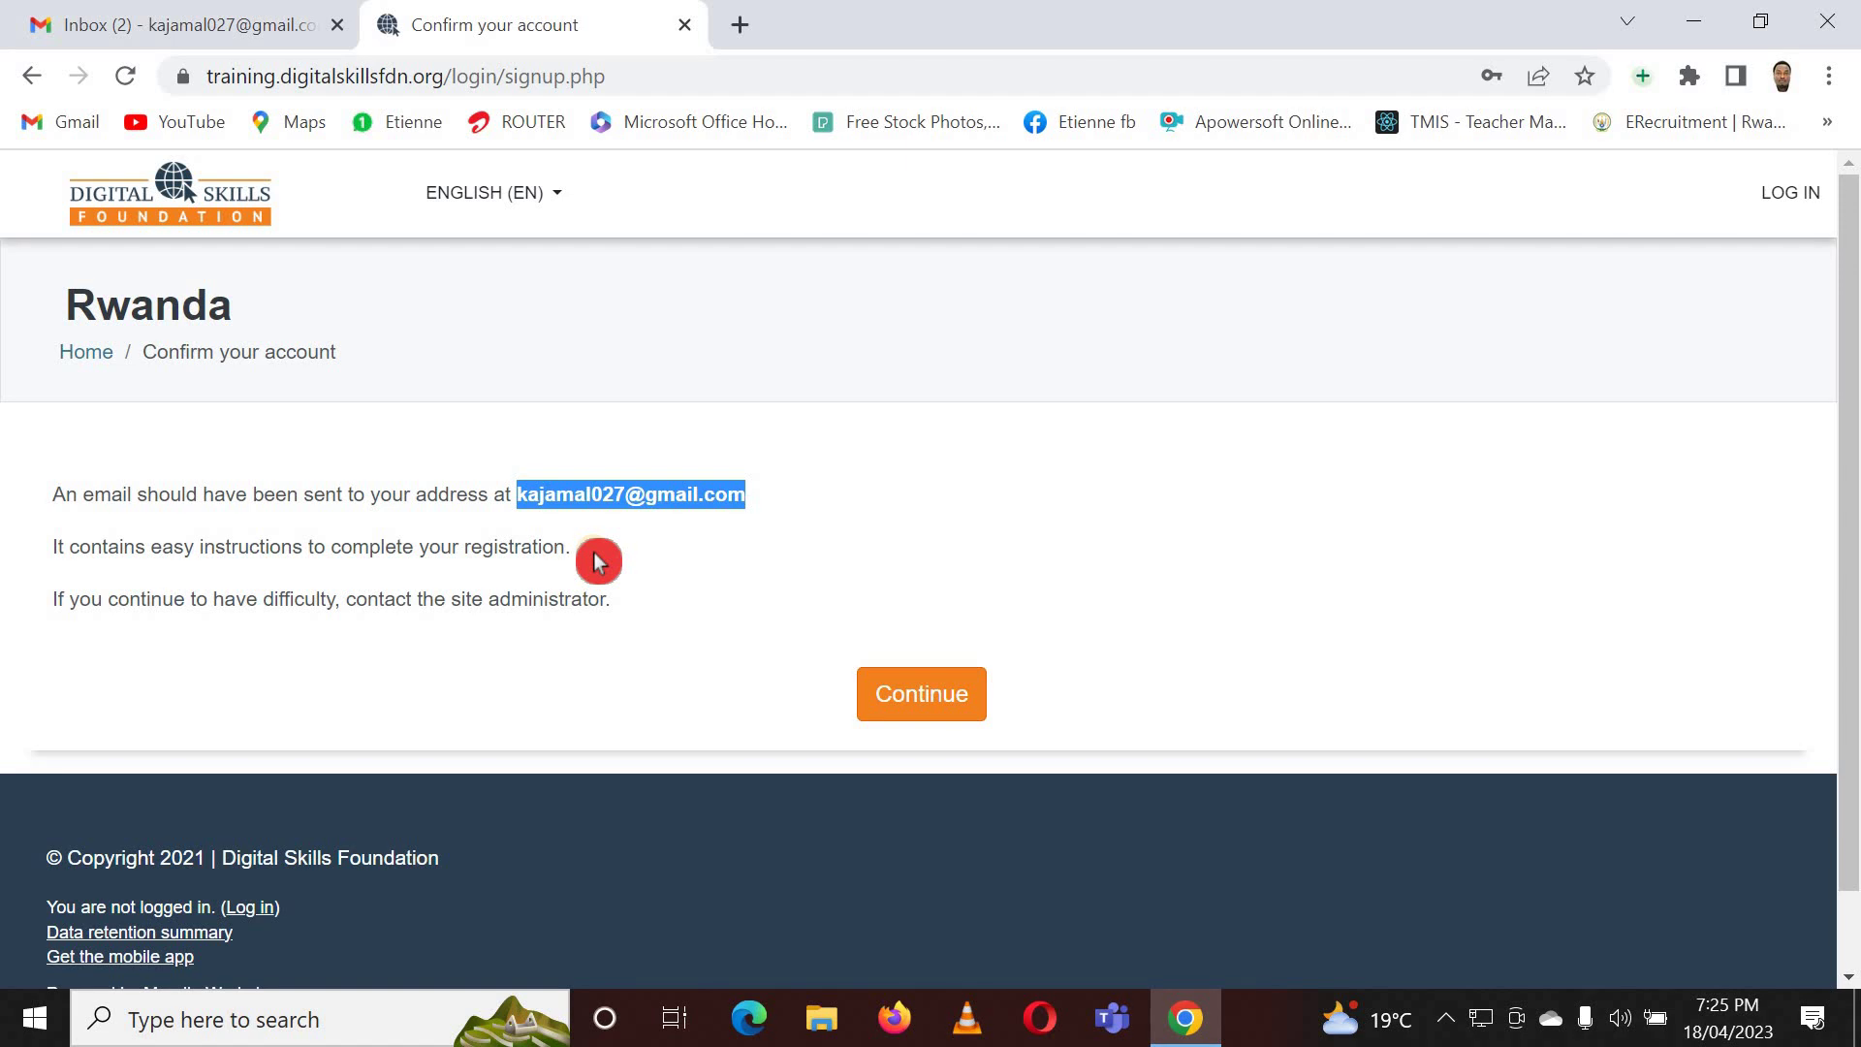
- Continue past the notice to the training portal's login page
left_click(939, 705)
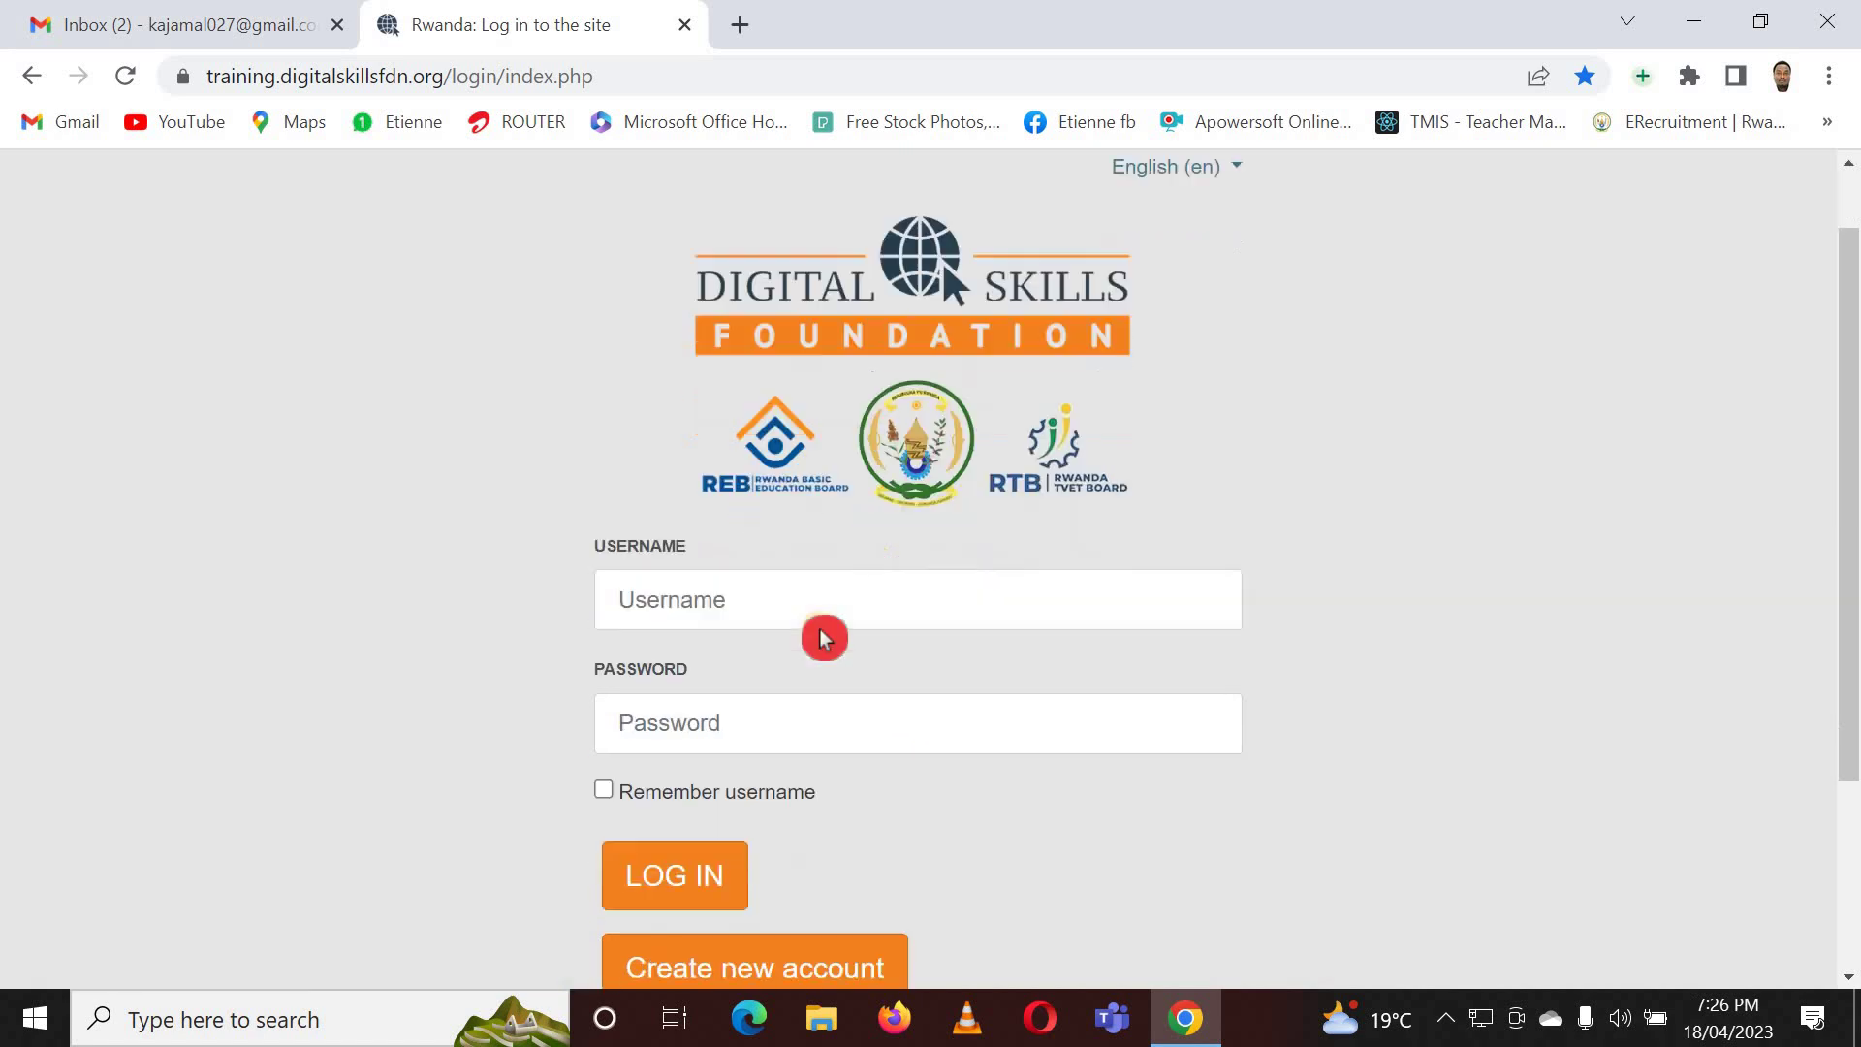
scroll(823, 636, "down", 3)
scroll(823, 636, "up", 4)
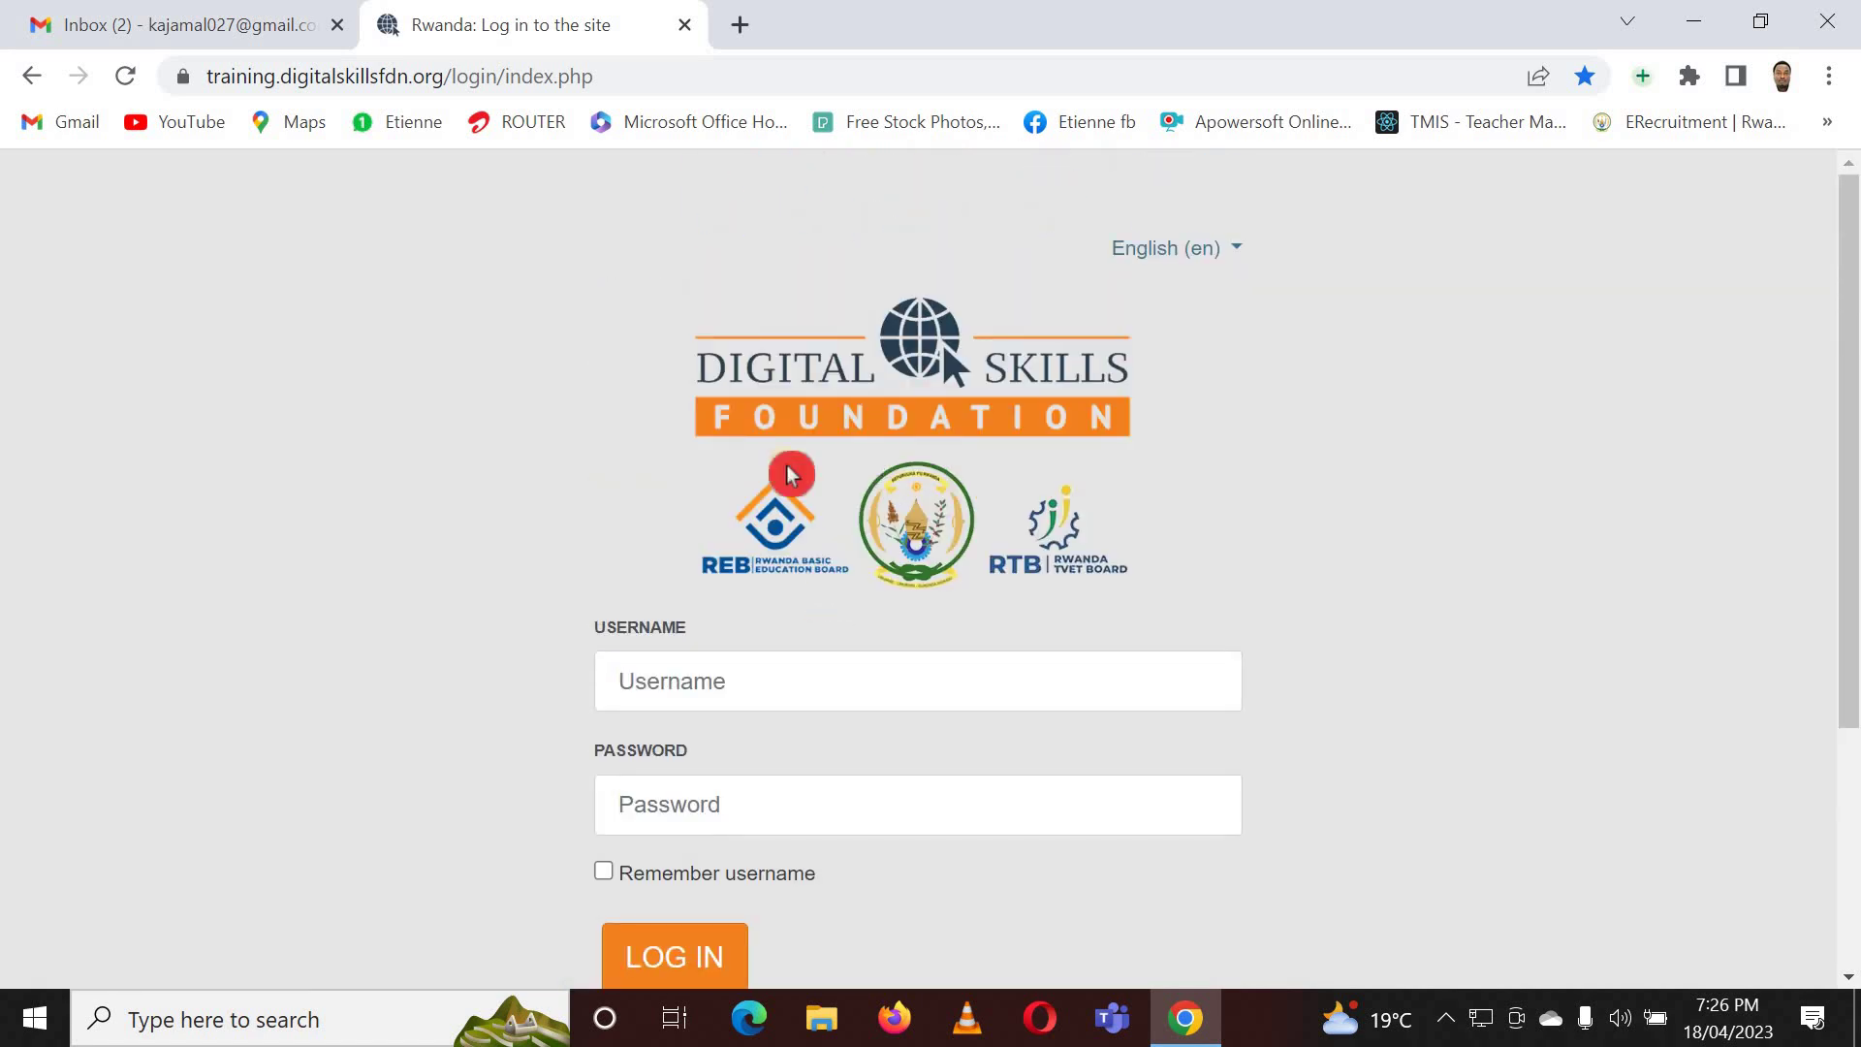
- In the Gmail inbox, open the newest 'Account confirmation' email marked New
left_click(229, 20)
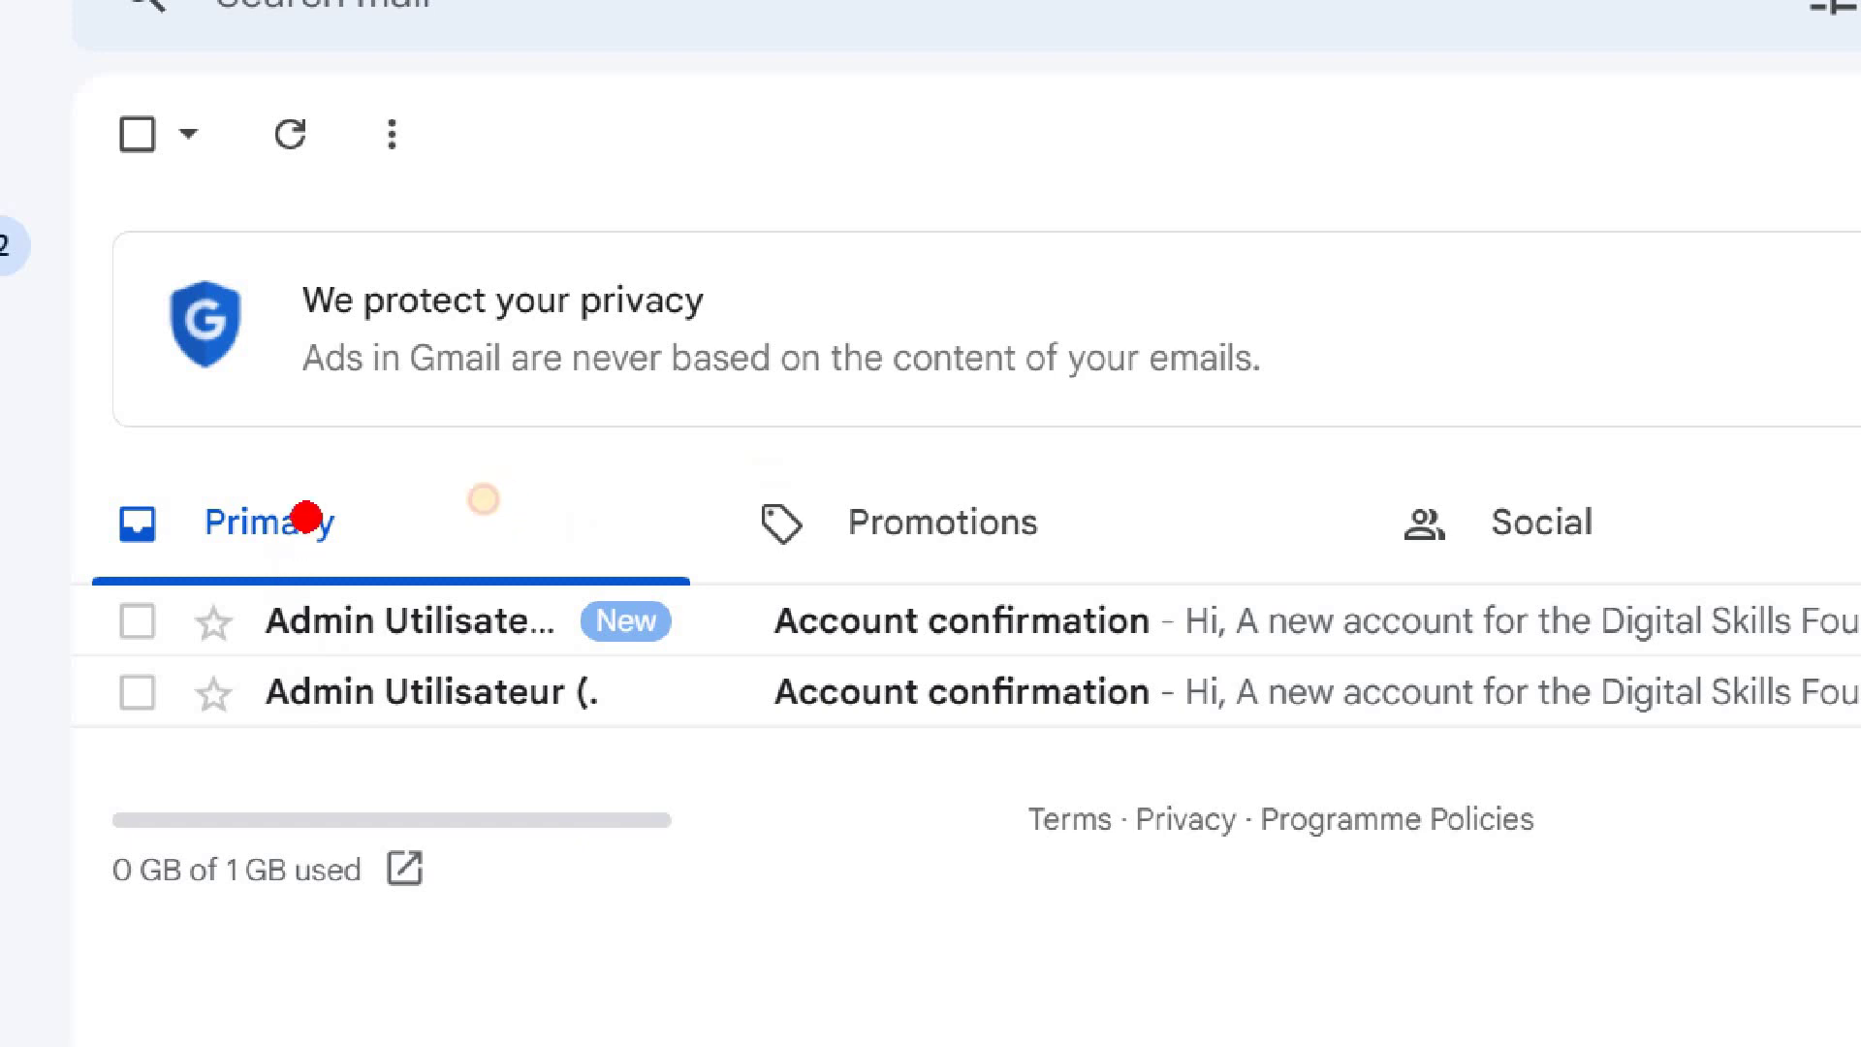
mouse_move(307, 518)
left_mouse_down()
mouse_move(146, 621)
mouse_move(940, 683)
mouse_move(475, 543)
mouse_move(354, 576)
left_mouse_up()
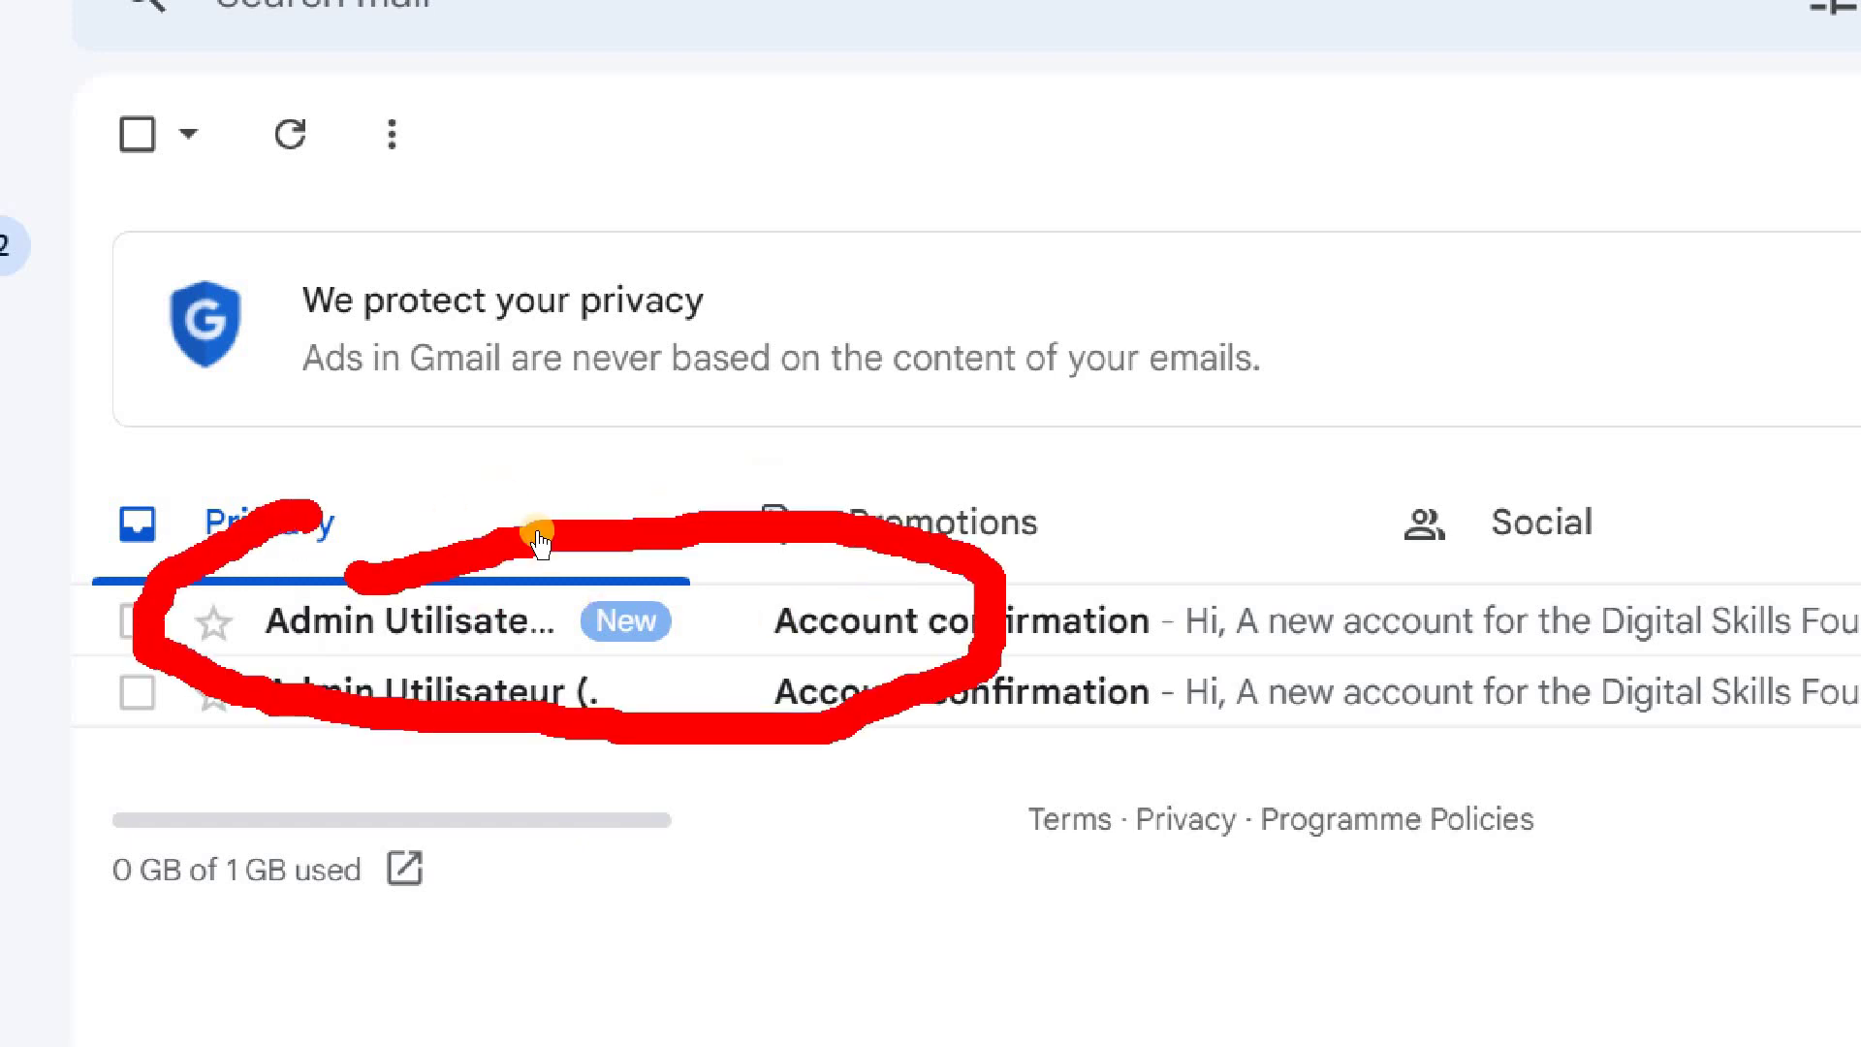
left_click(503, 610)
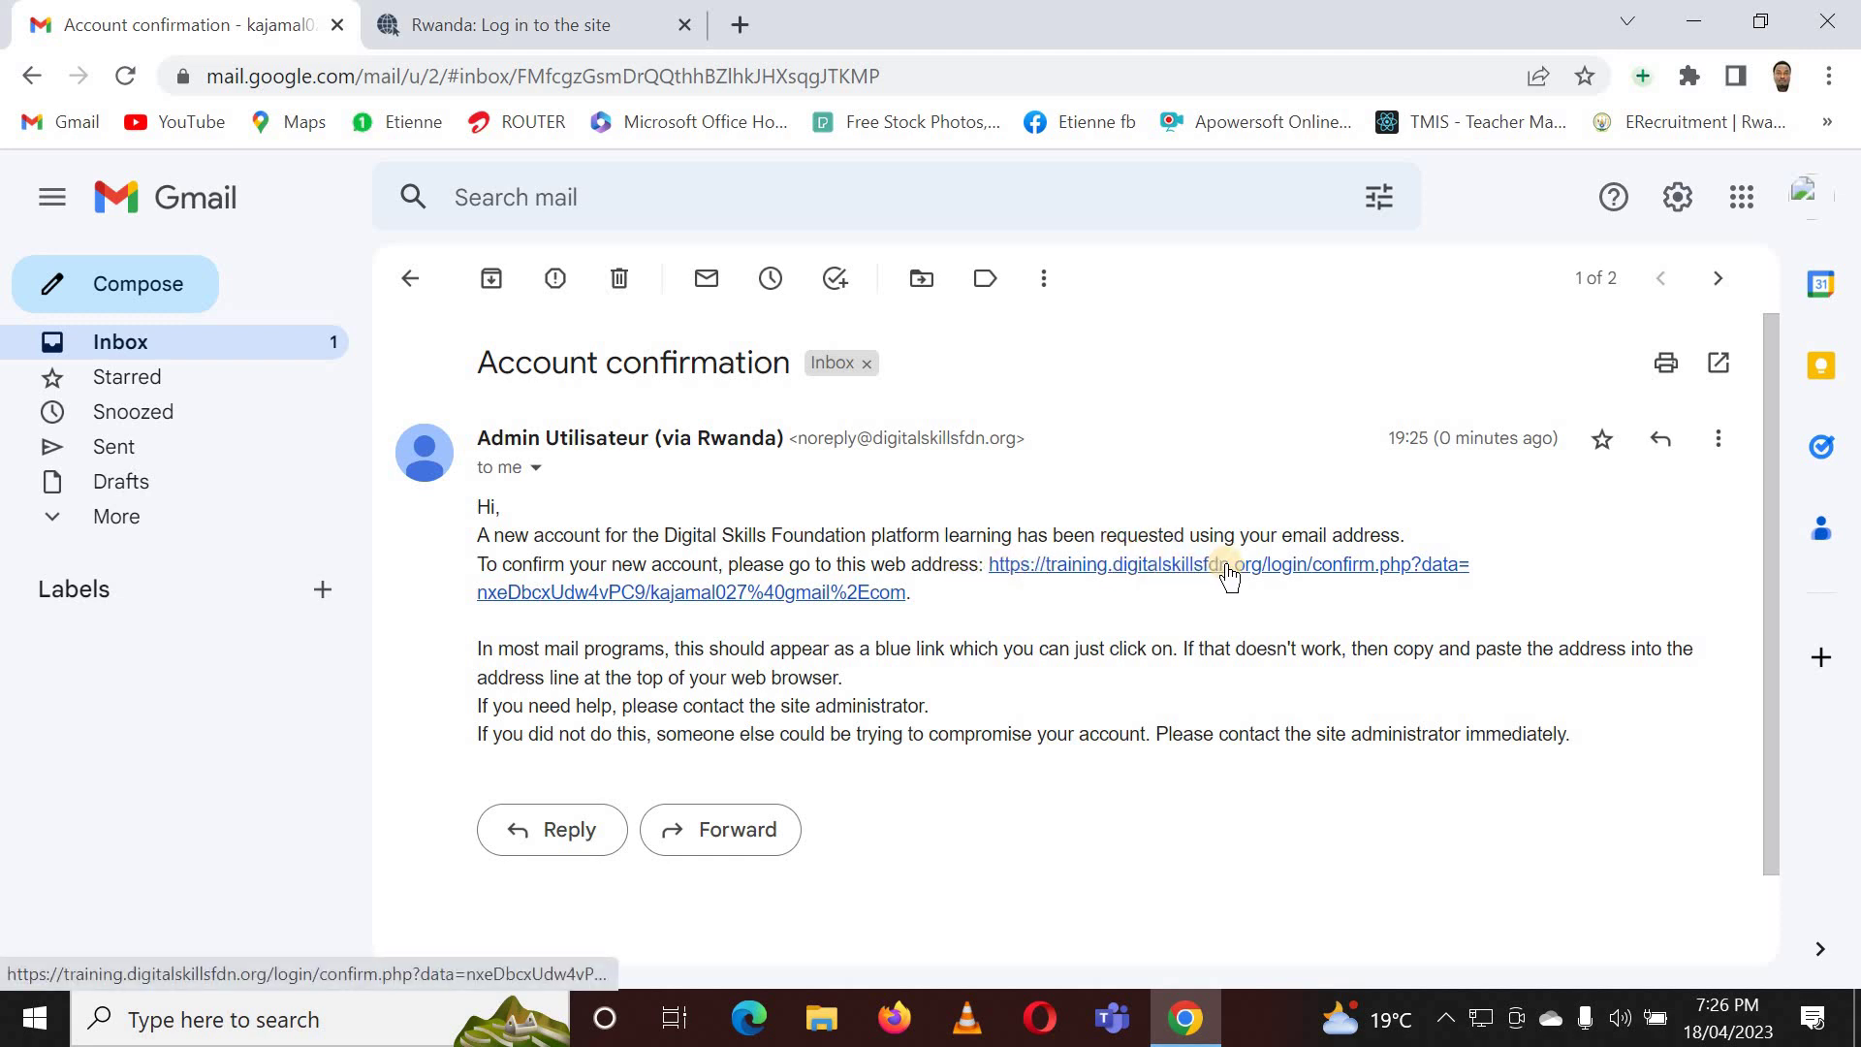
- Follow the confirm.php link in the Account confirmation email to activate the new account
left_click(1289, 560)
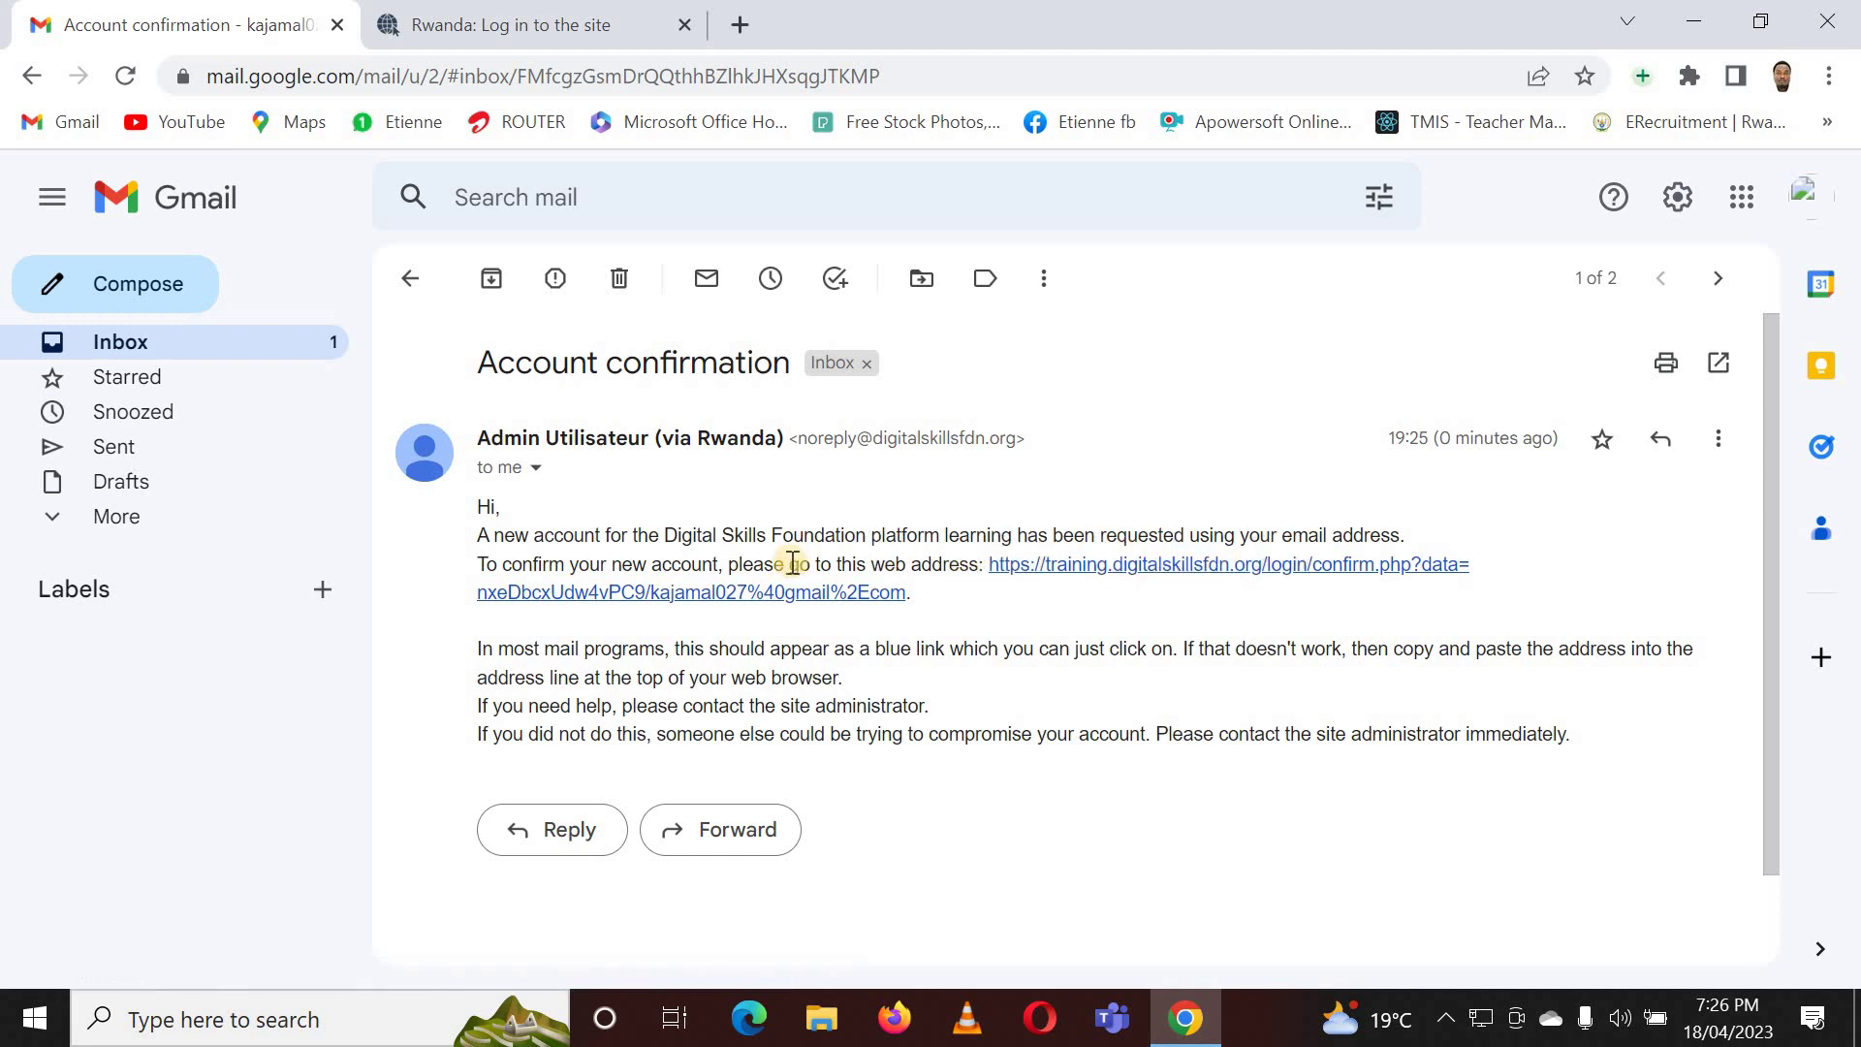
left_click(839, 587)
mouse_move(812, 593)
left_mouse_down()
mouse_move(499, 586)
mouse_move(997, 602)
mouse_move(822, 594)
mouse_move(1142, 578)
left_mouse_up()
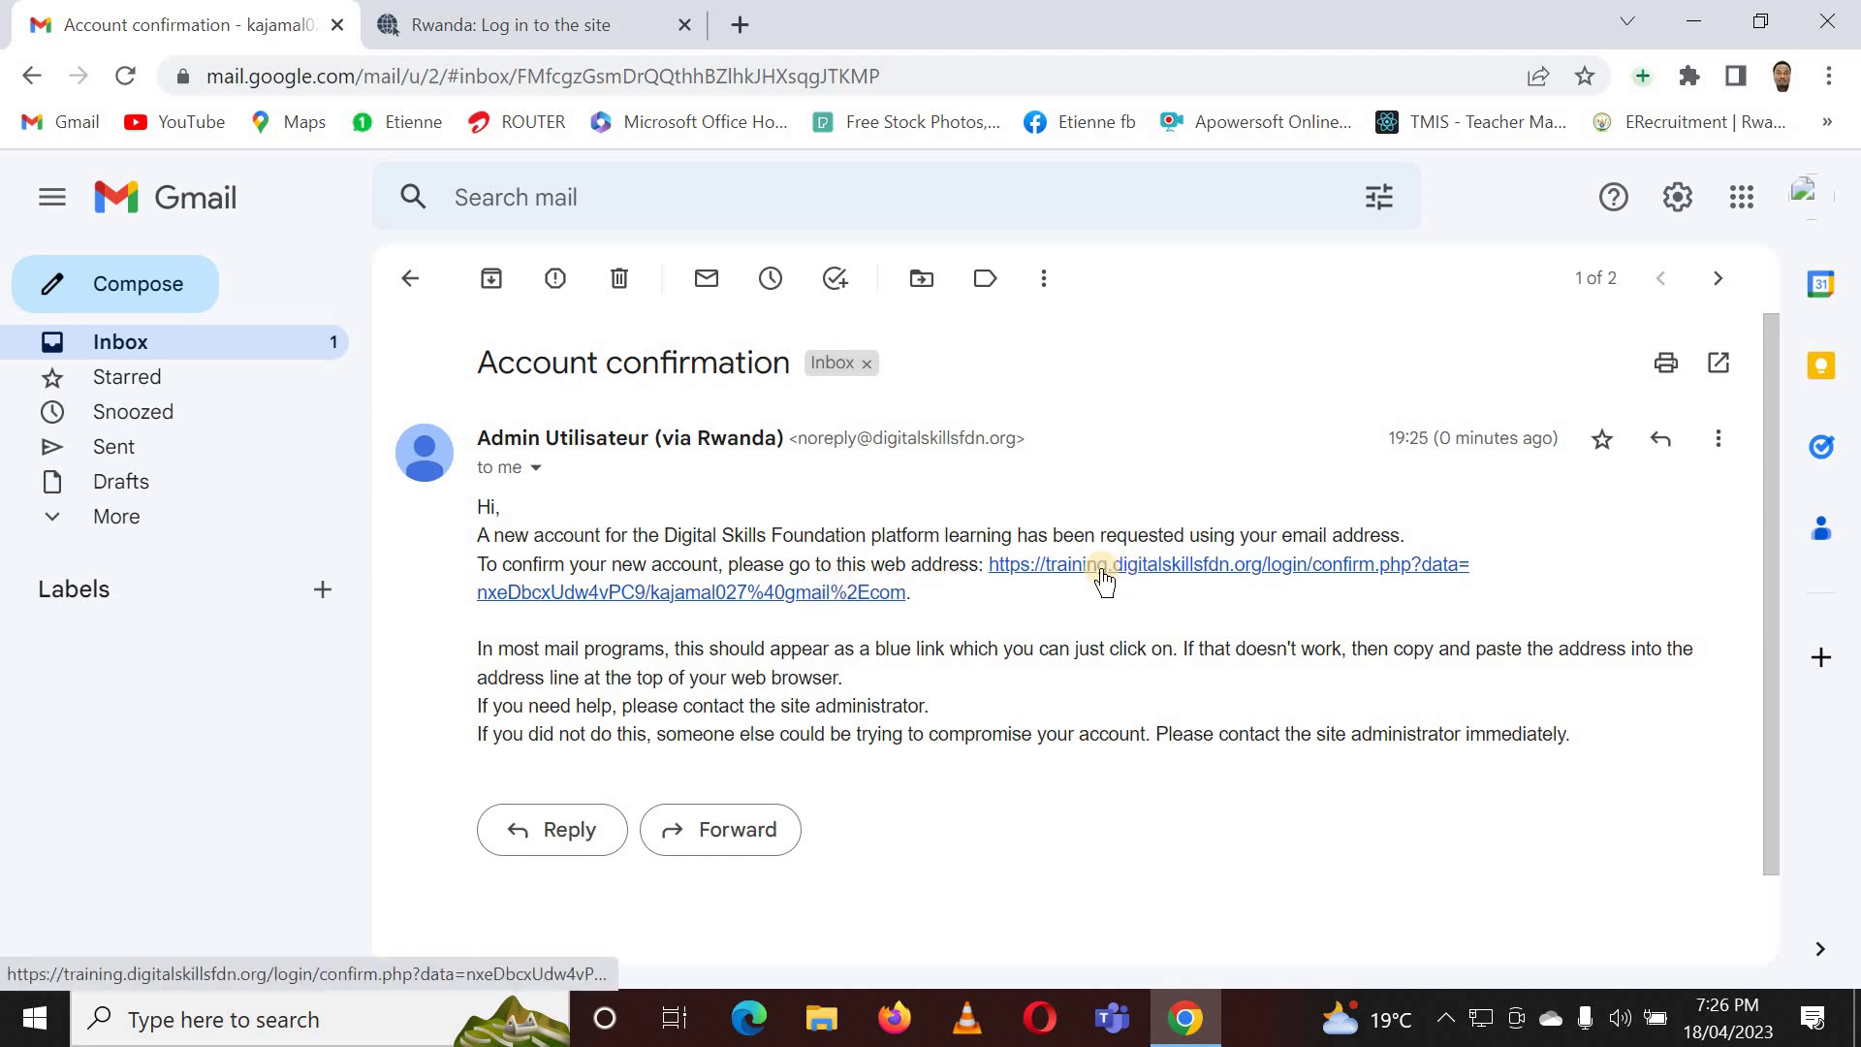
left_click(1103, 577)
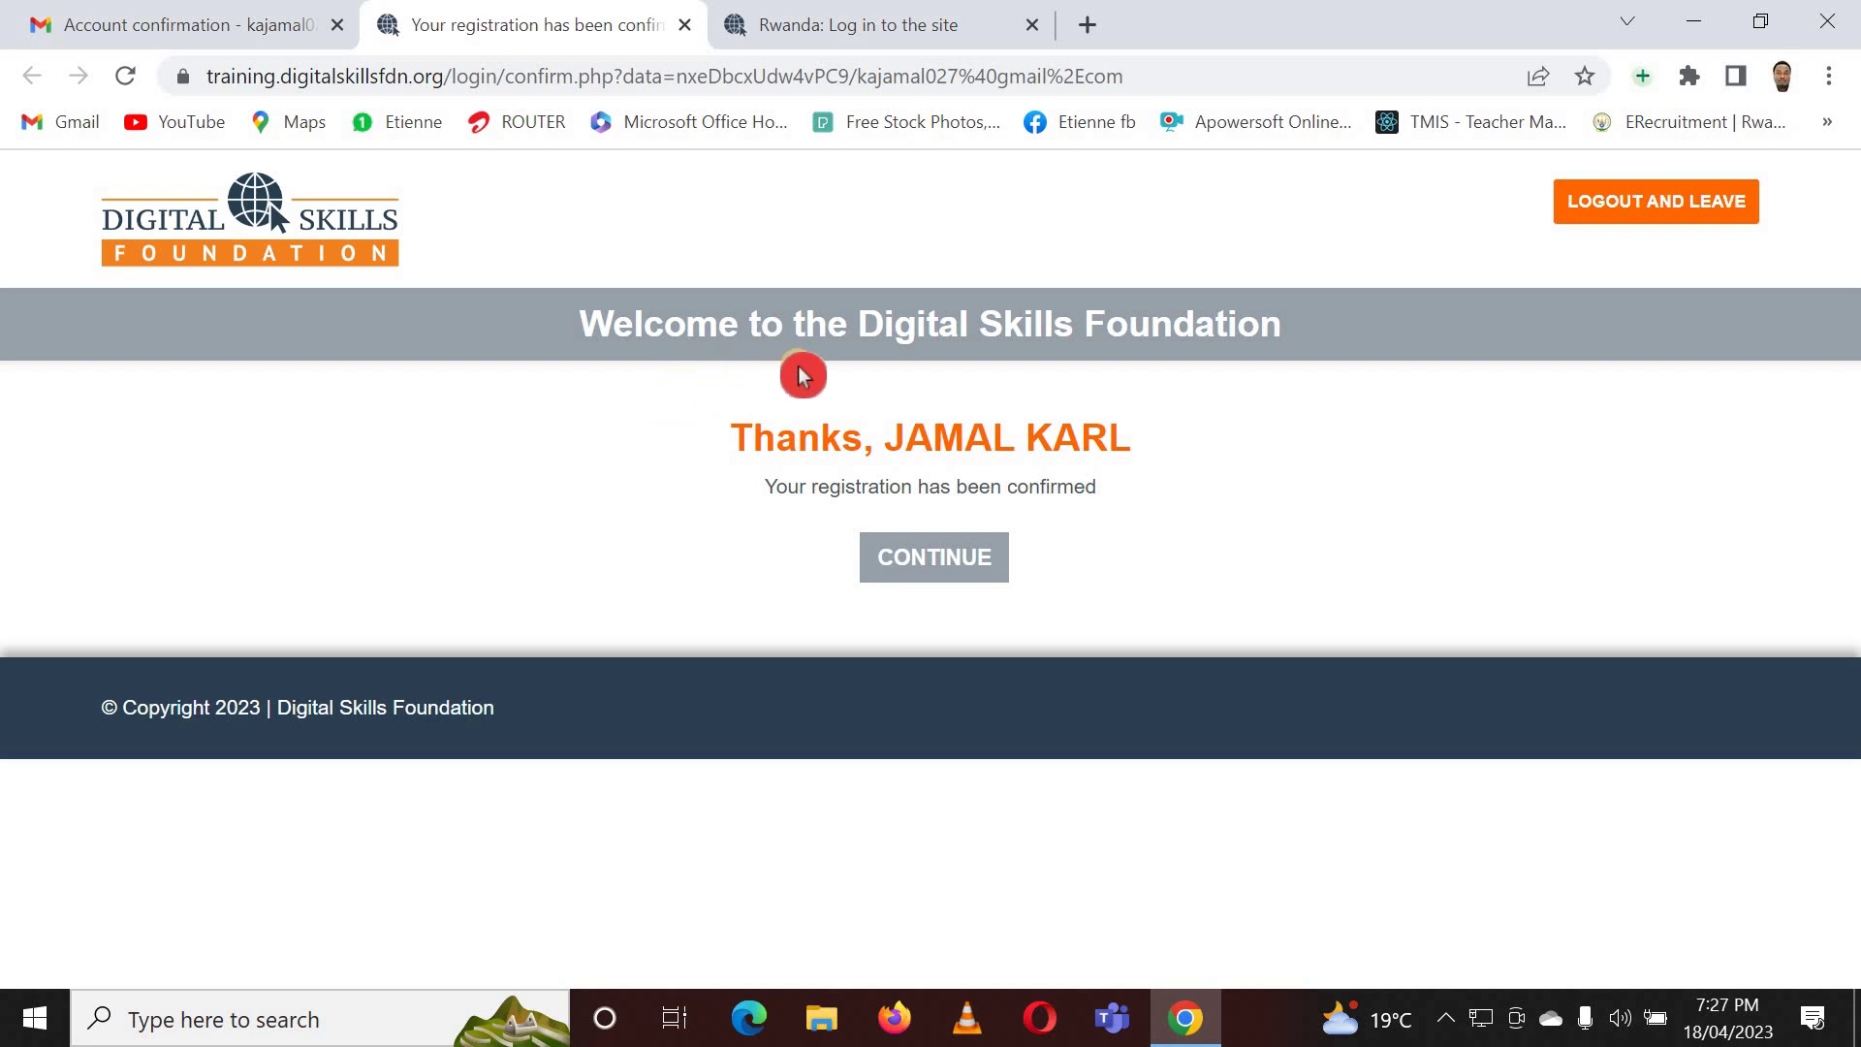
- Continue from the confirmation page to the Course Dashboard with Education Leader and Digital Competency Passport courses
left_click(930, 558)
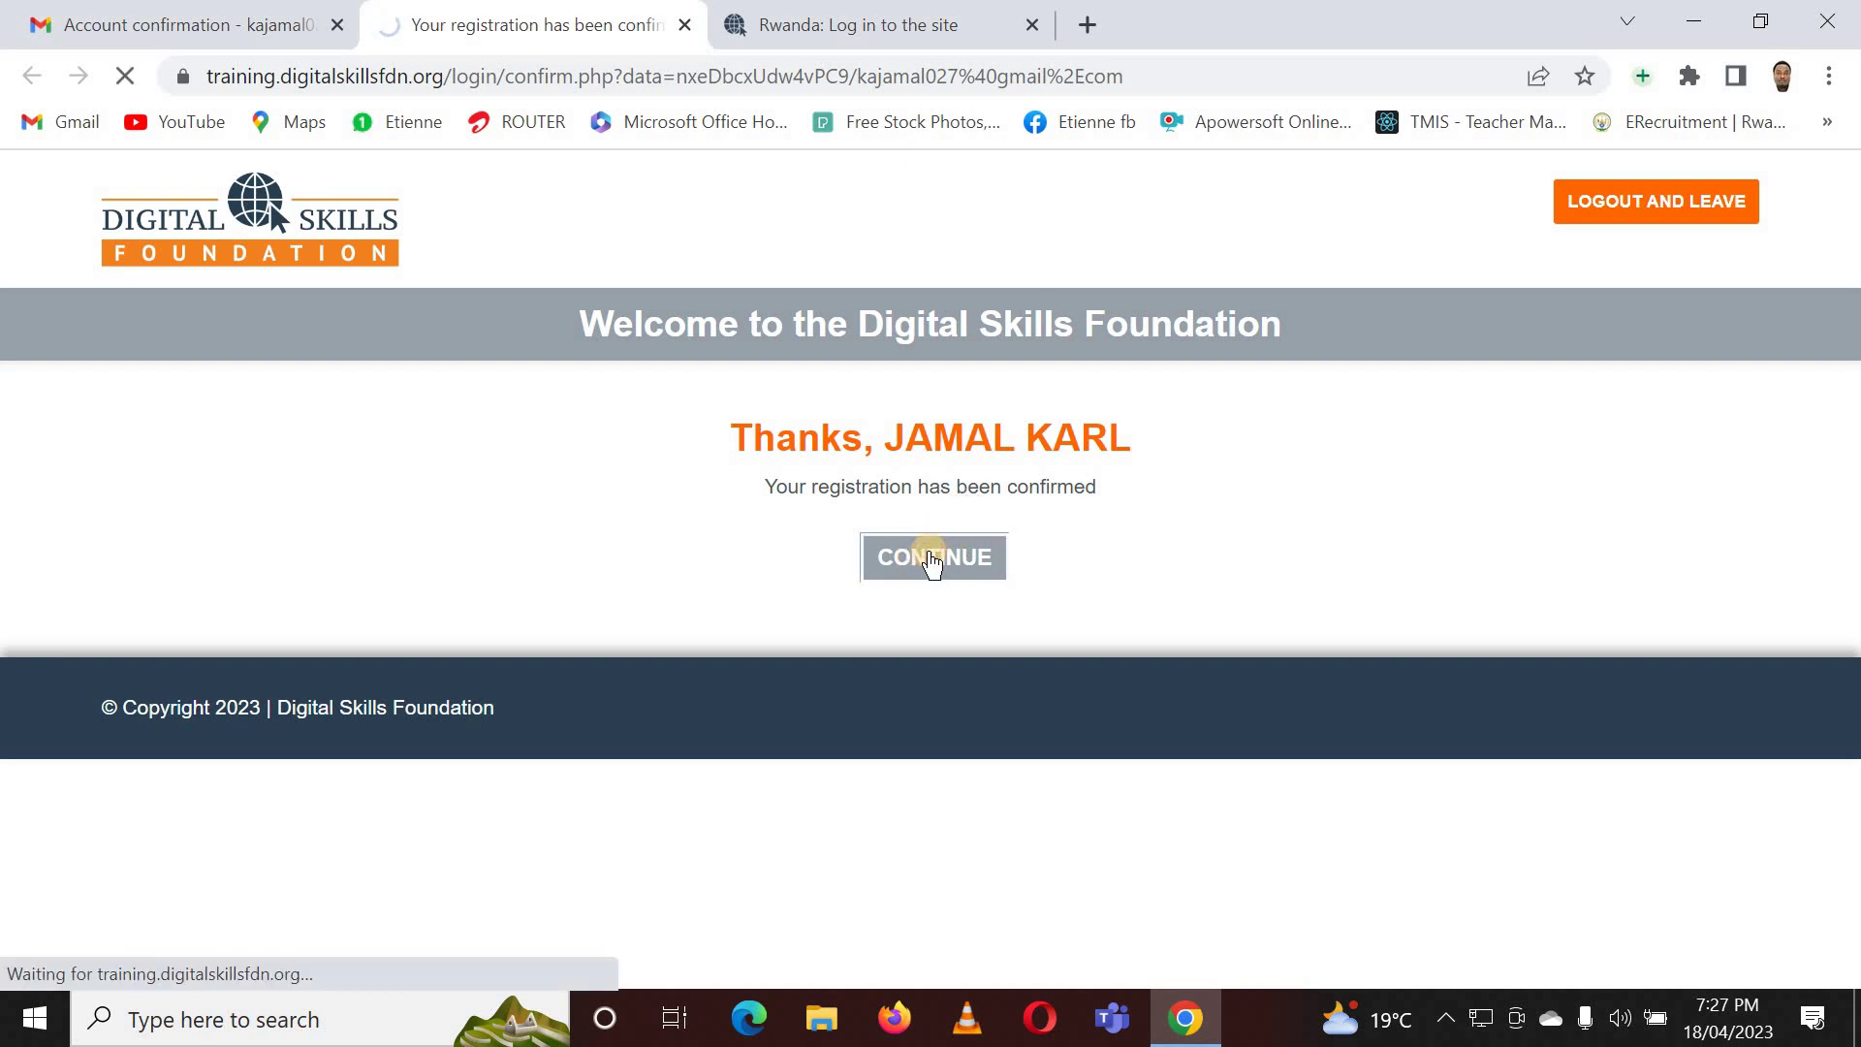
left_click(892, 619)
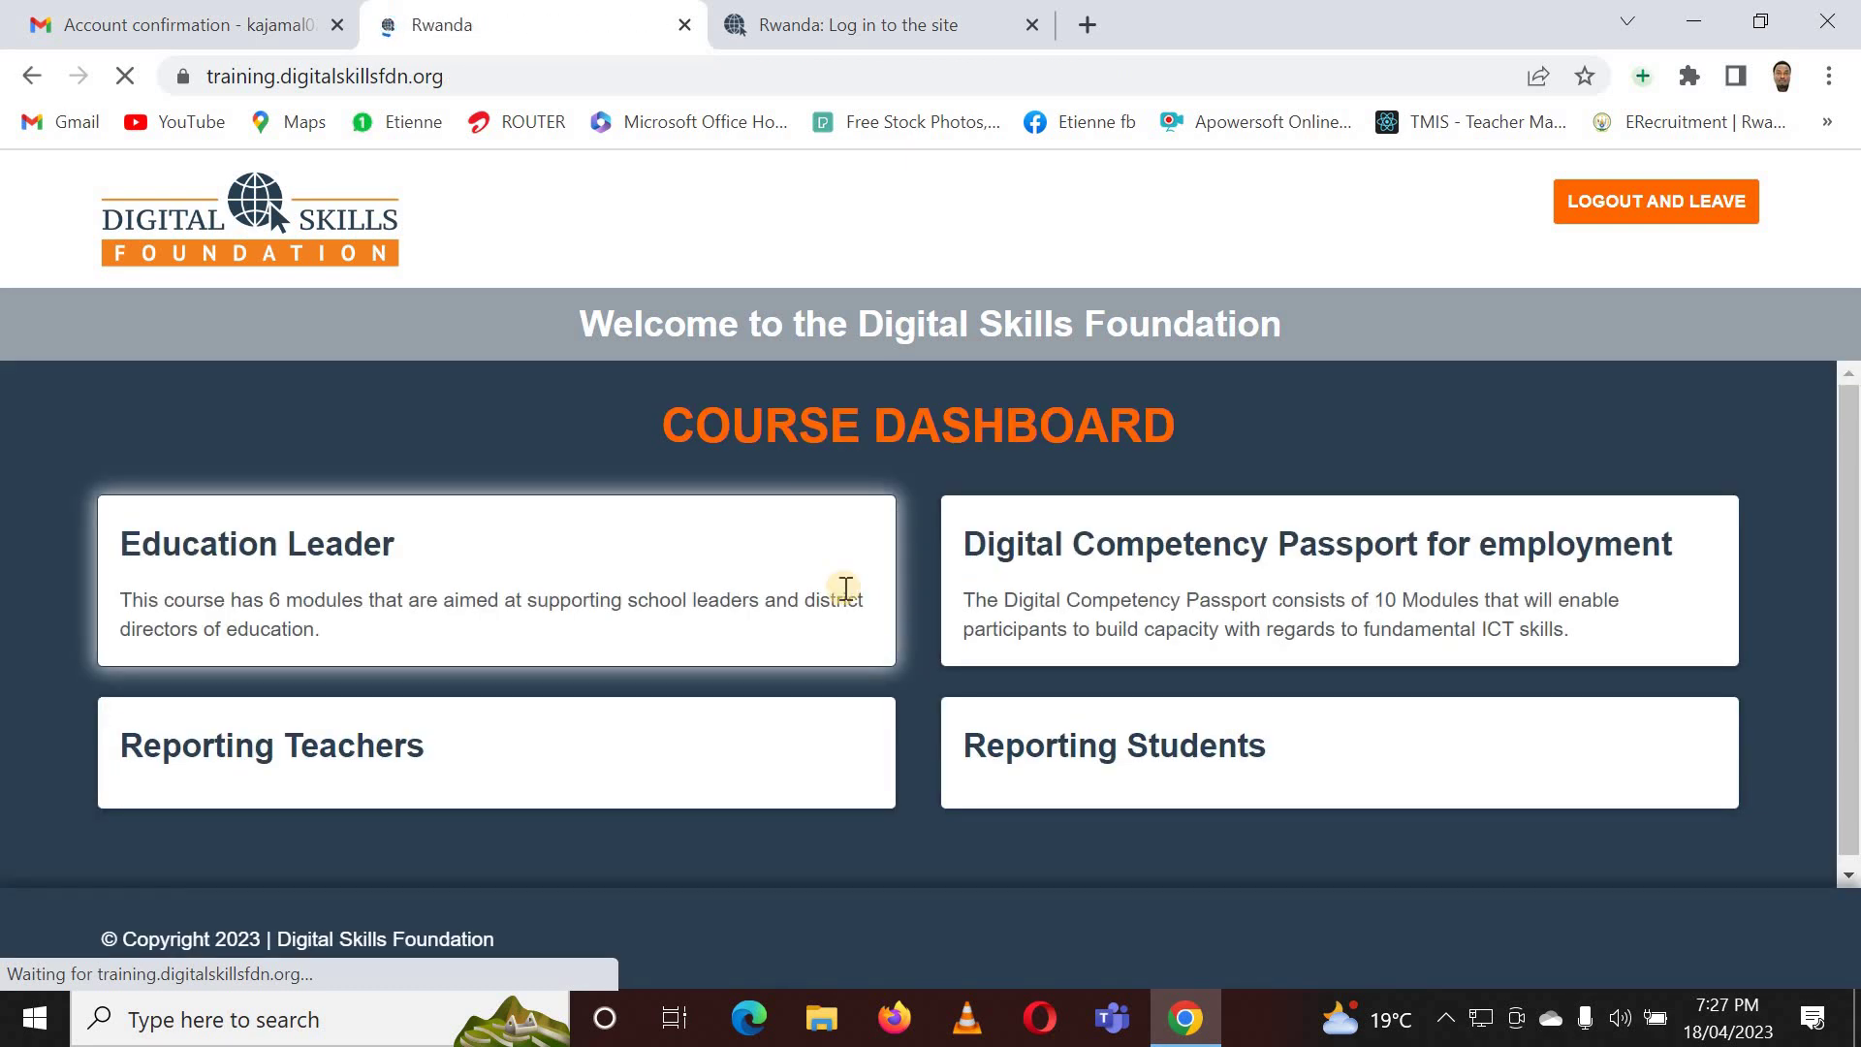
left_click(663, 547)
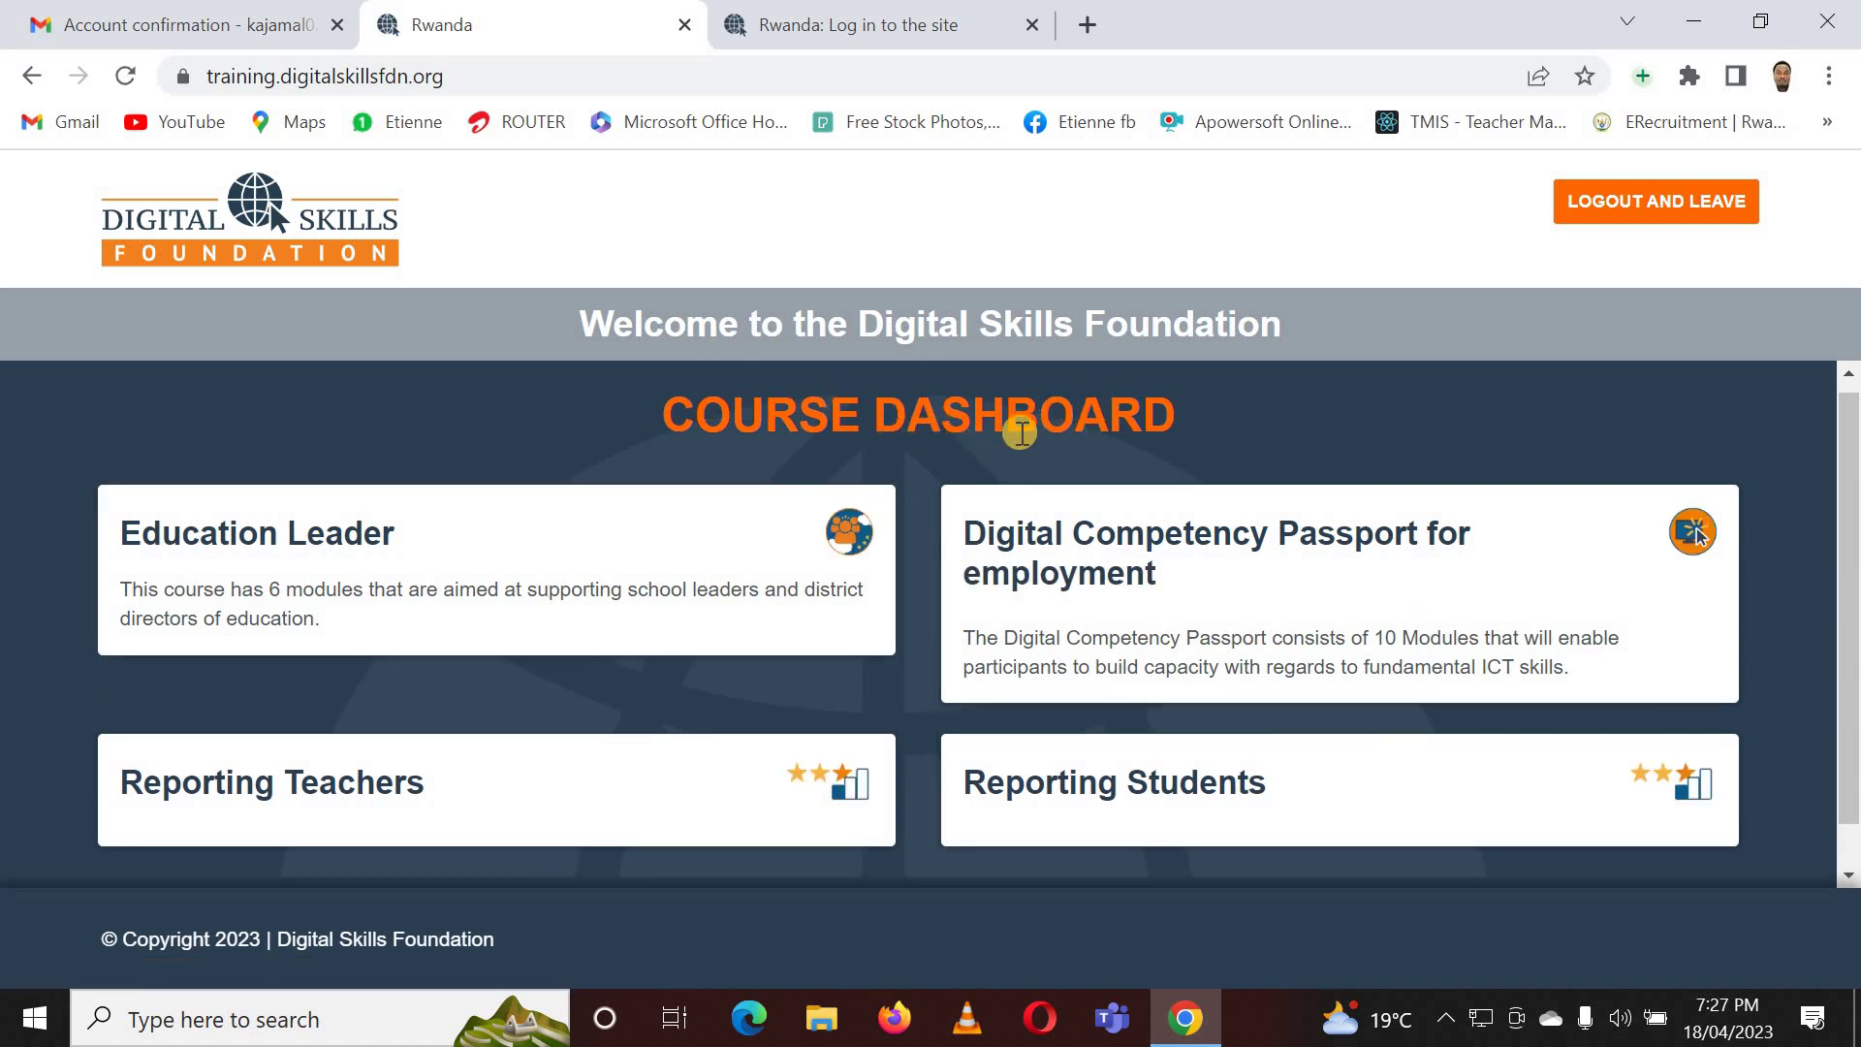
left_click(883, 374)
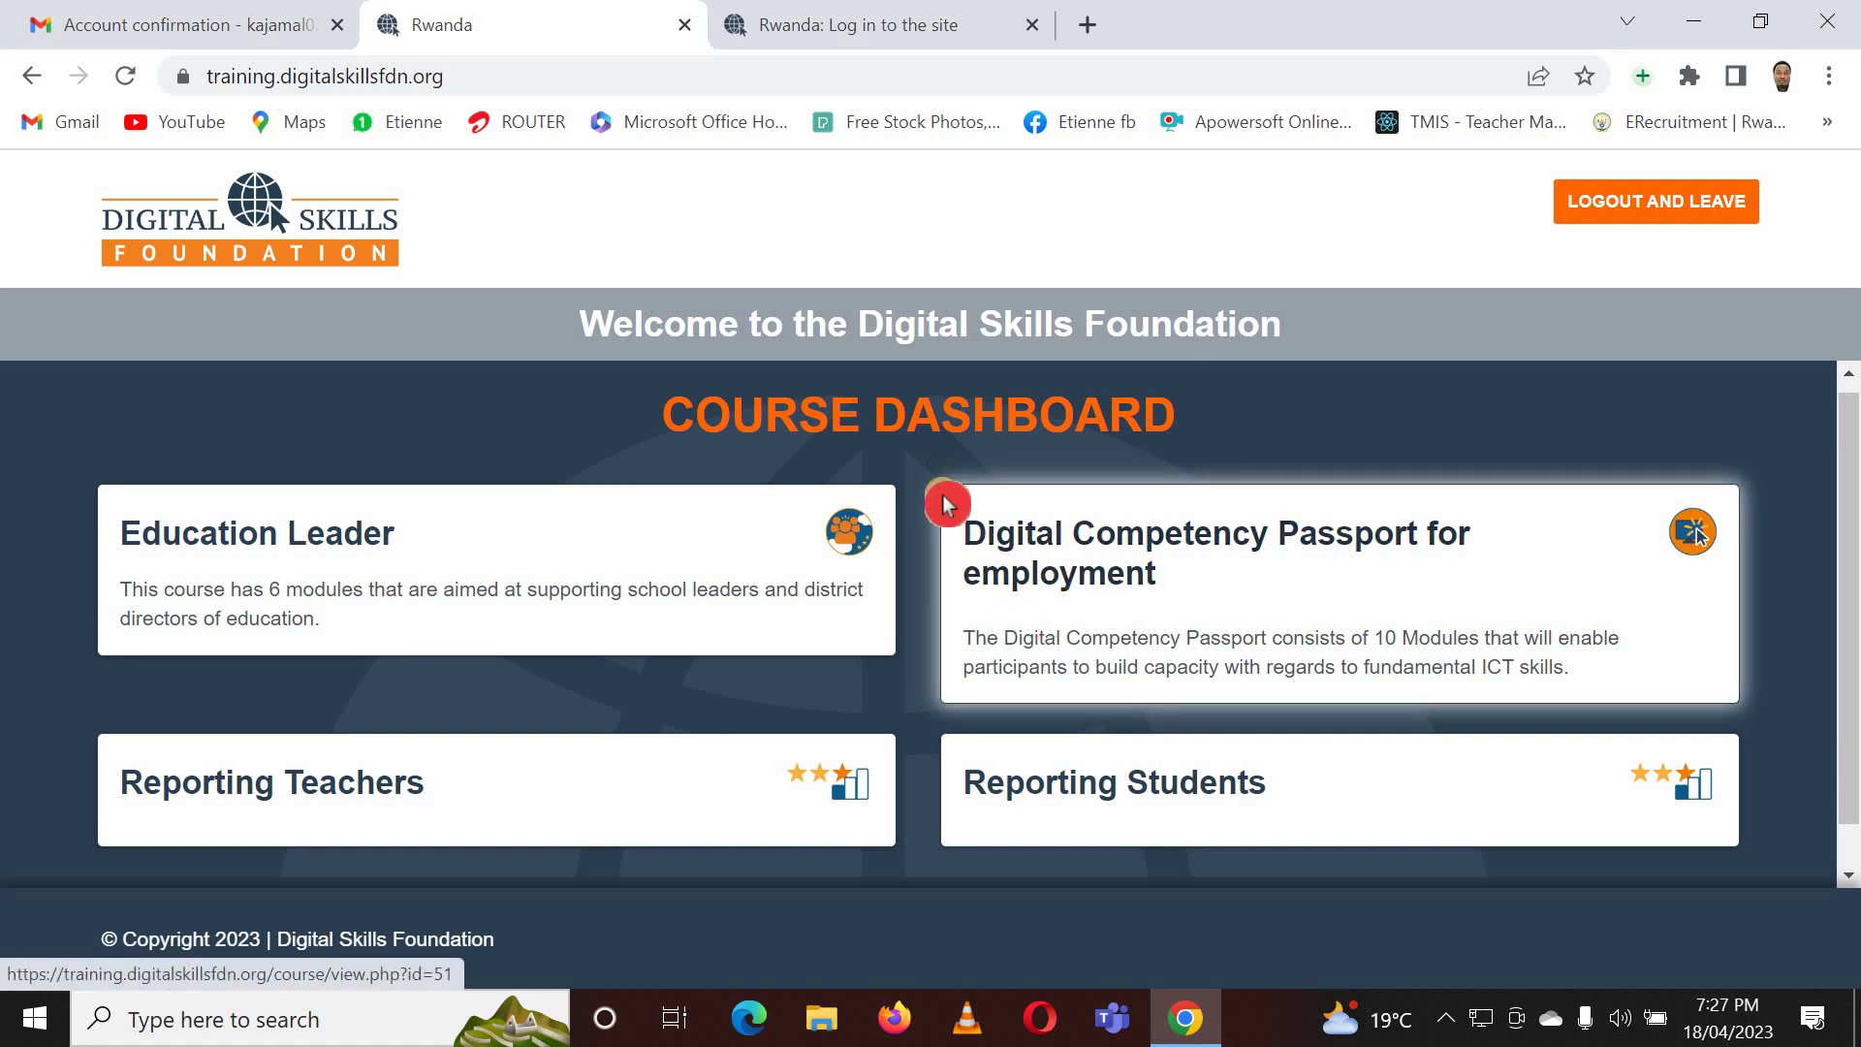
scroll(947, 500, "down", 1)
scroll(947, 502, "up", 1)
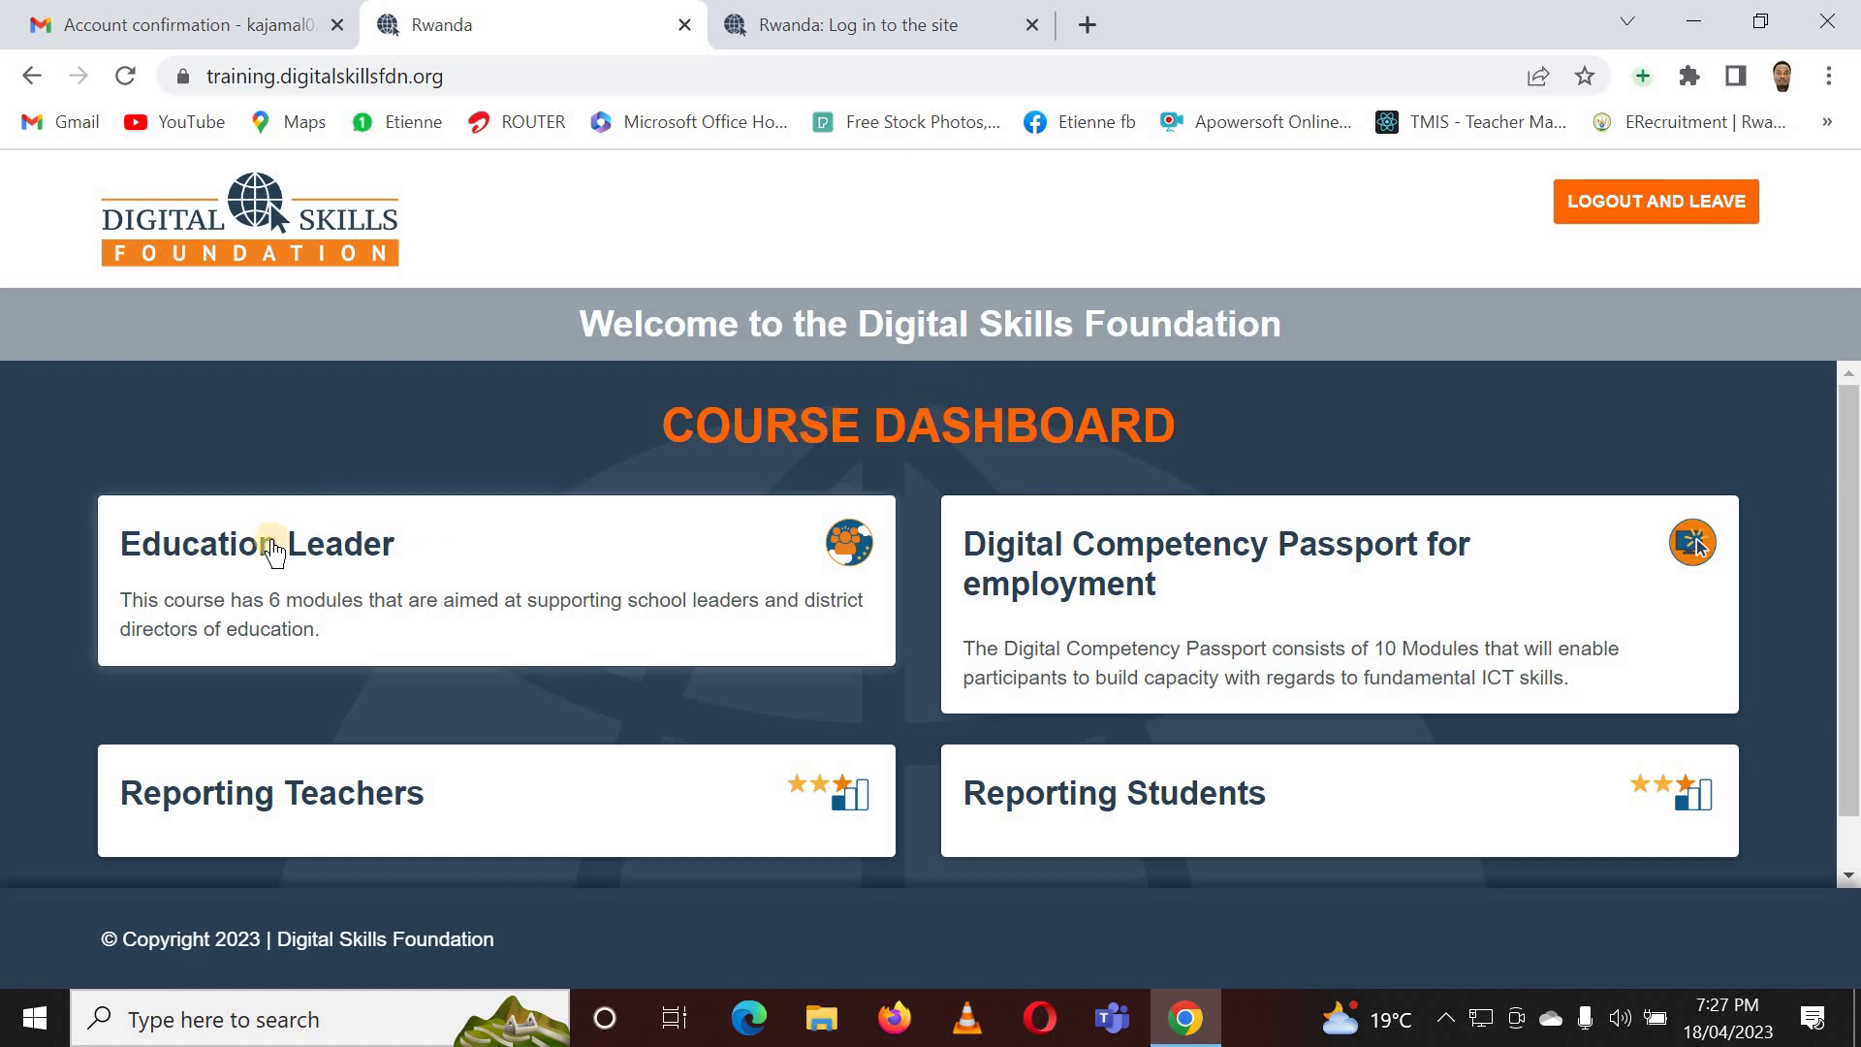
- Open the Education Leader course card and review its six modules at 0% progress
left_click(308, 580)
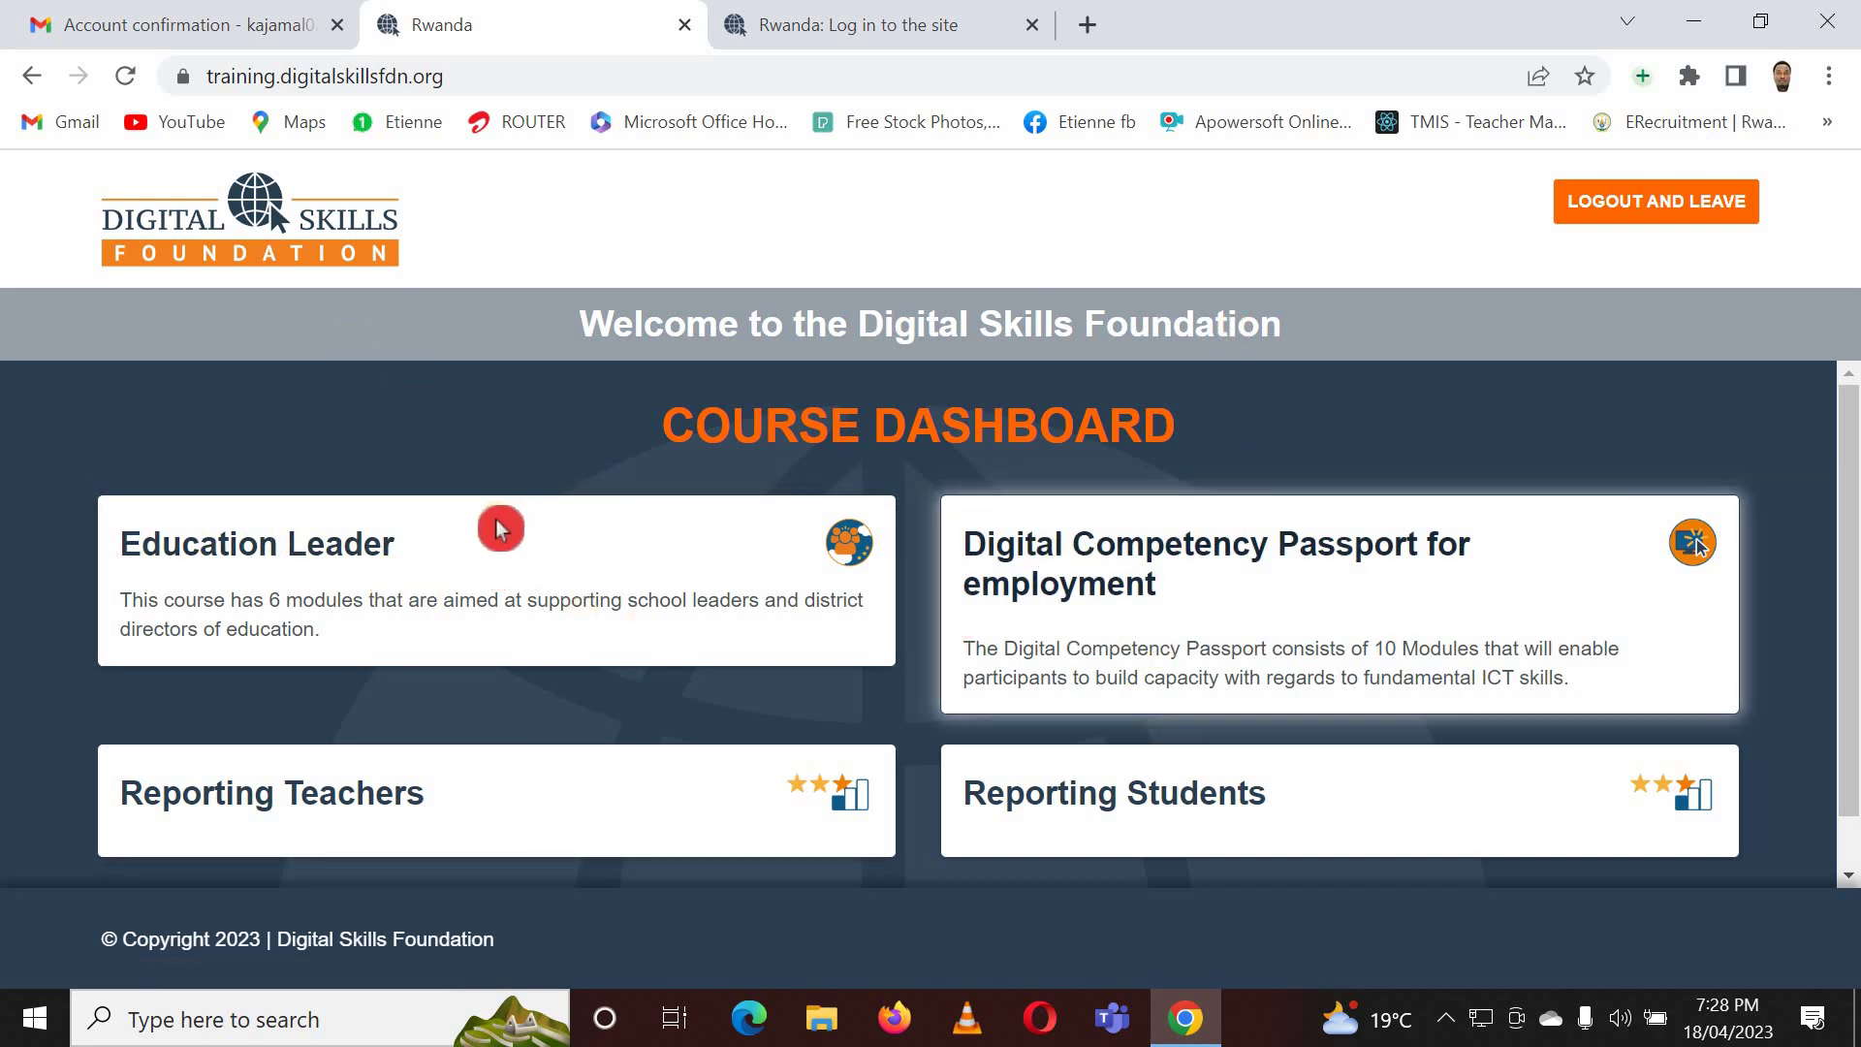
left_click(324, 553)
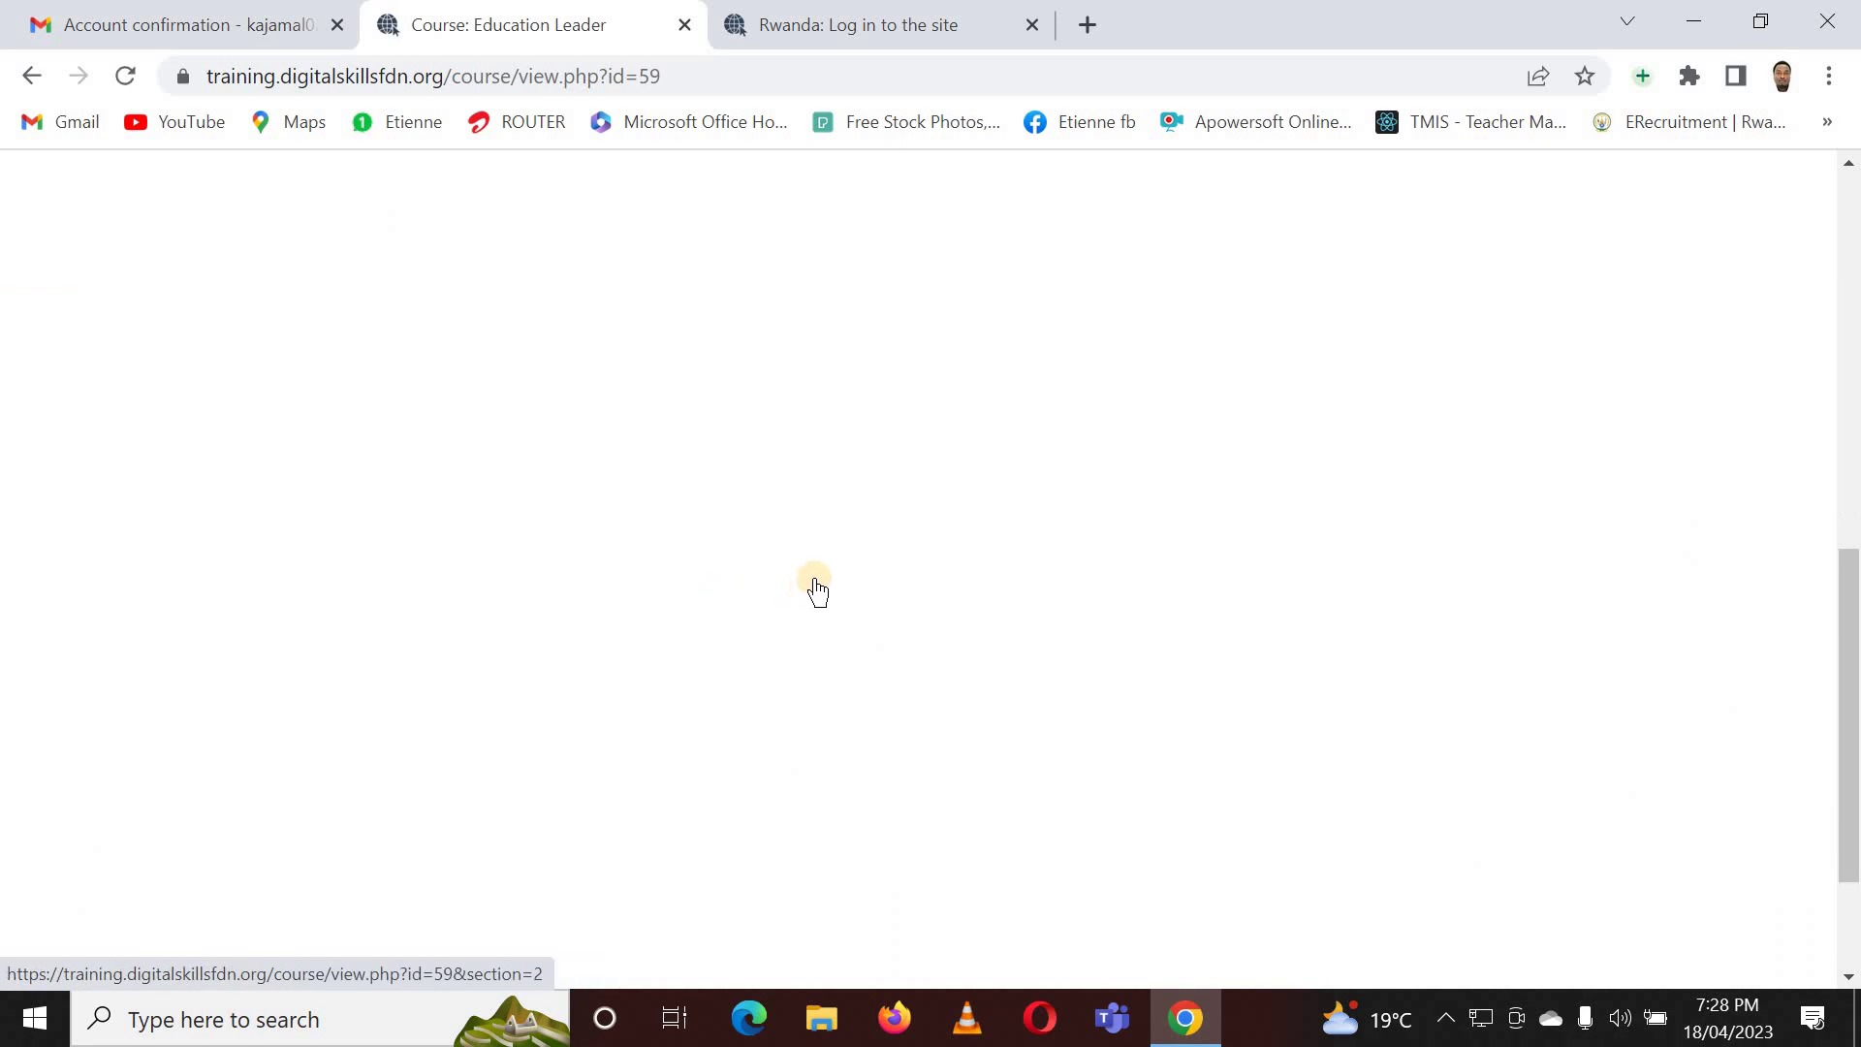
scroll(840, 611, "down", 2)
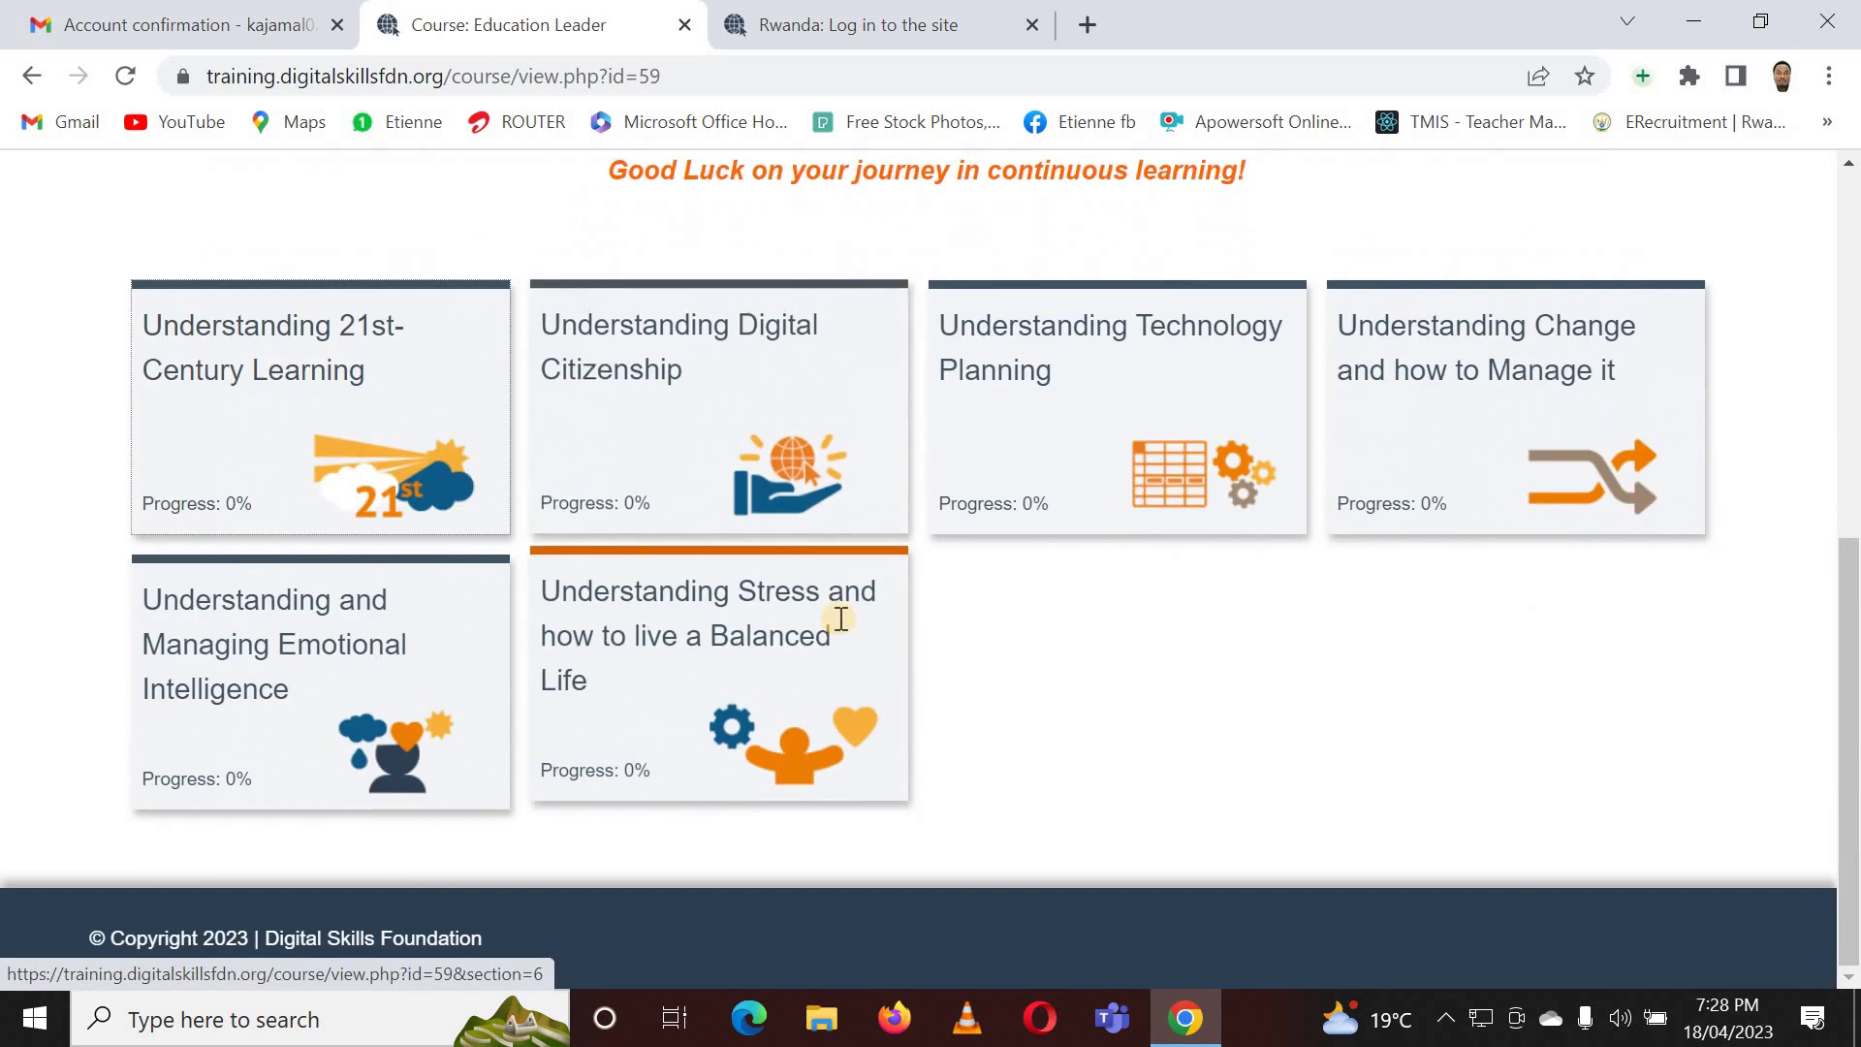